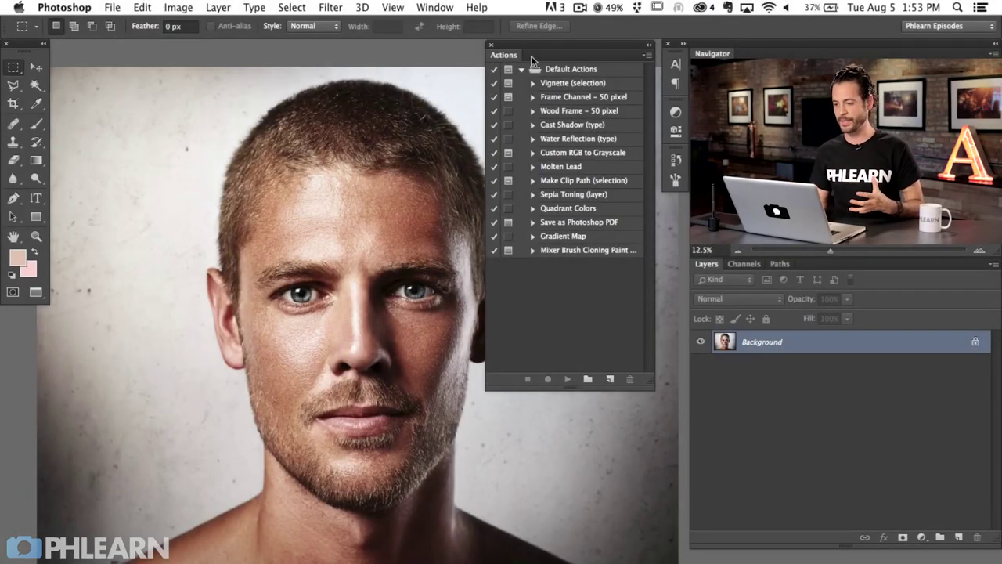
Step: Show the Actions panel and reposition it slightly over the portrait
{"action": "left_click", "coordinate": [442, 9]}
{"action": "left_click", "coordinate": [461, 94]}
{"action": "left_click_drag", "start_coordinate": [576, 45], "coordinate": [569, 48]}
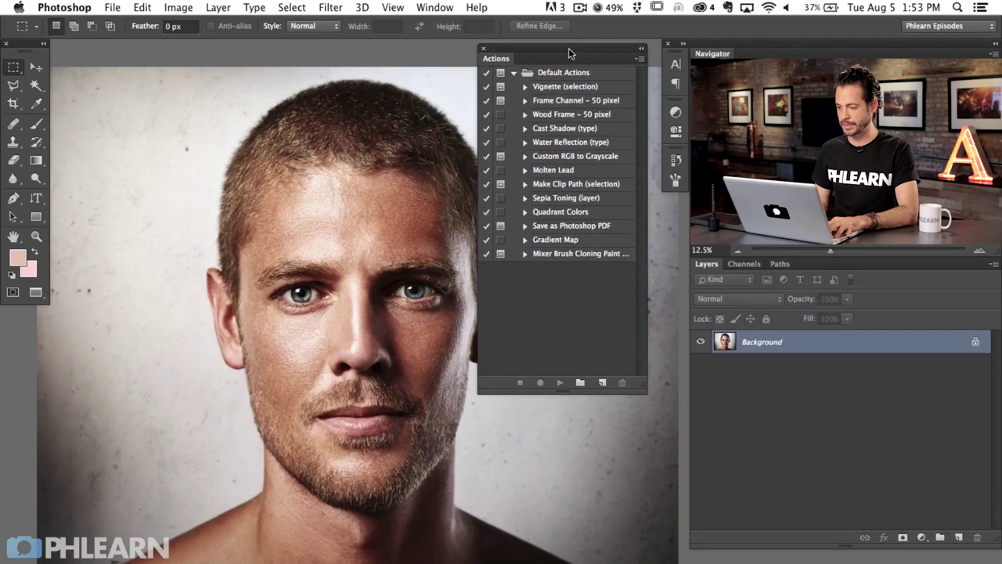
Step: Play the default Vignette (selection) action, continuing past its Feather command, and delete the two layers it adds
{"action": "left_click", "coordinate": [526, 87]}
{"action": "left_click", "coordinate": [526, 87]}
{"action": "left_click", "coordinate": [546, 87]}
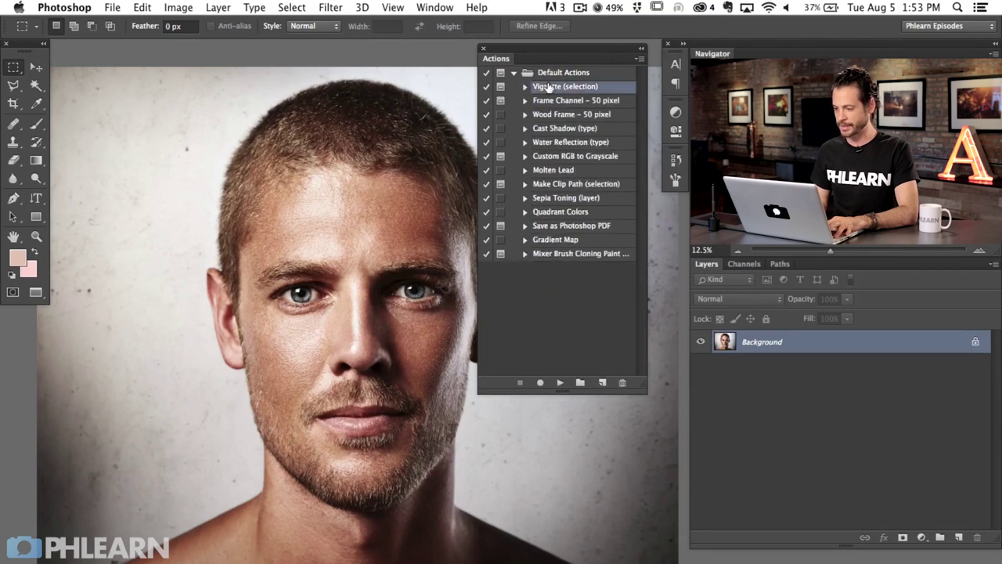
{"action": "left_click", "coordinate": [560, 382]}
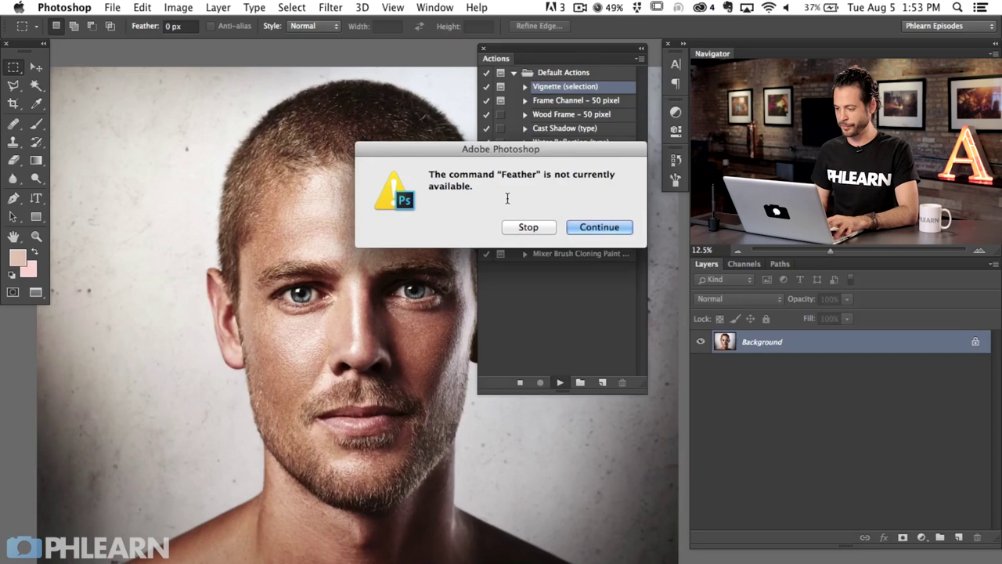
{"action": "left_click_drag", "start_coordinate": [562, 151], "coordinate": [394, 181]}
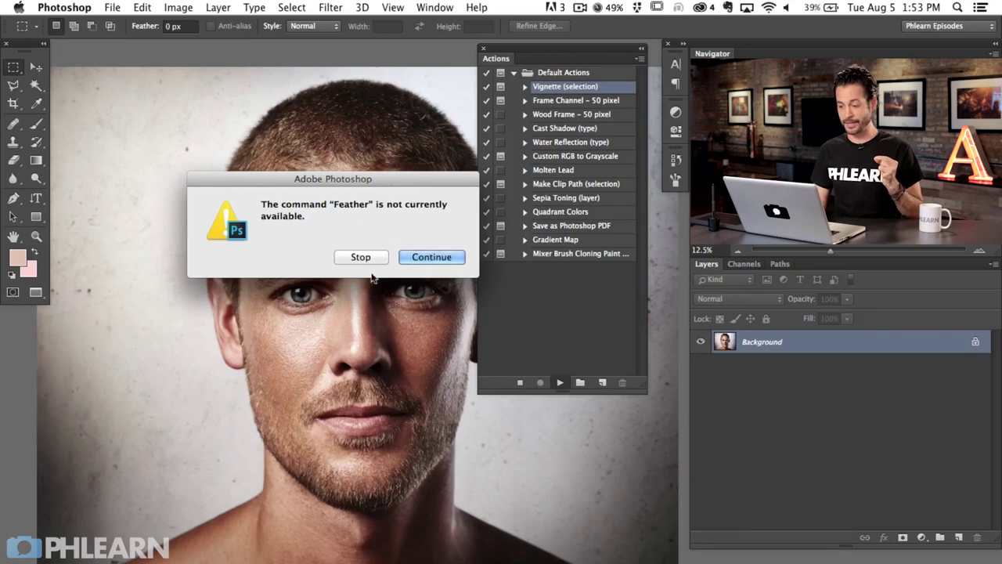
{"action": "left_click", "coordinate": [426, 257]}
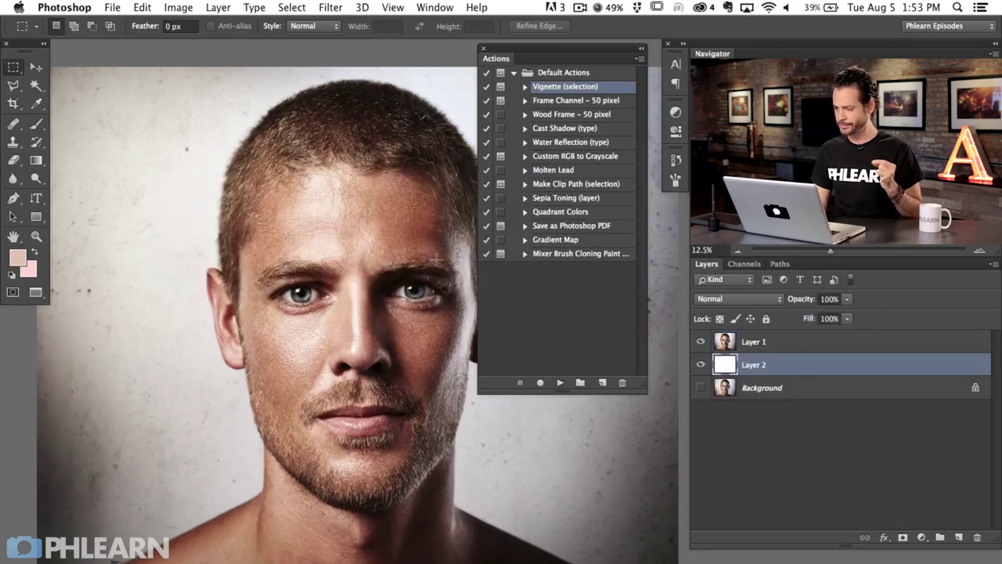
{"action": "left_click", "coordinate": [807, 348], "text": "shift"}
{"action": "key", "text": "Delete"}
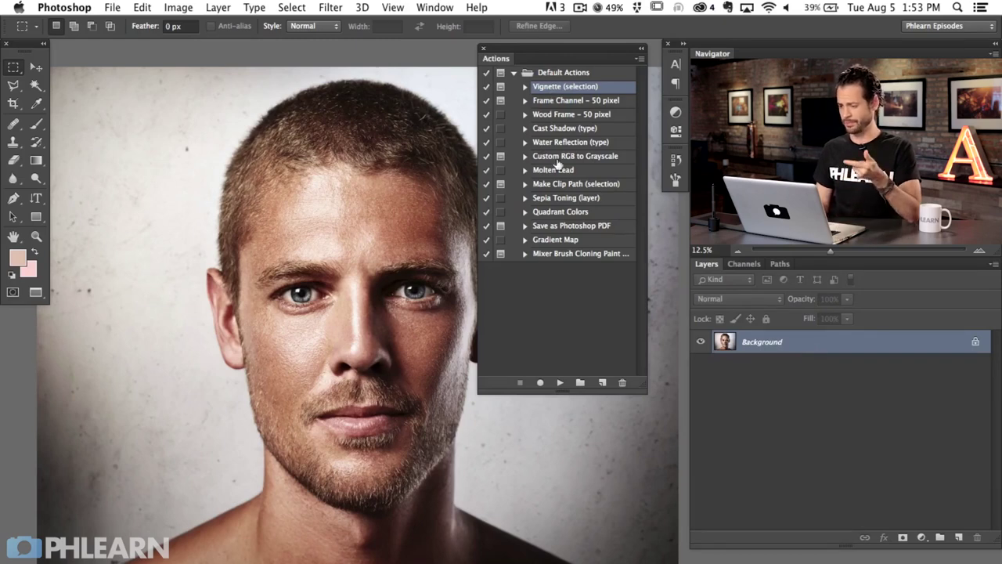
Step: Collapse the Default Actions set and create a new action set named PHLEARN ACTIONS
{"action": "left_click", "coordinate": [514, 73]}
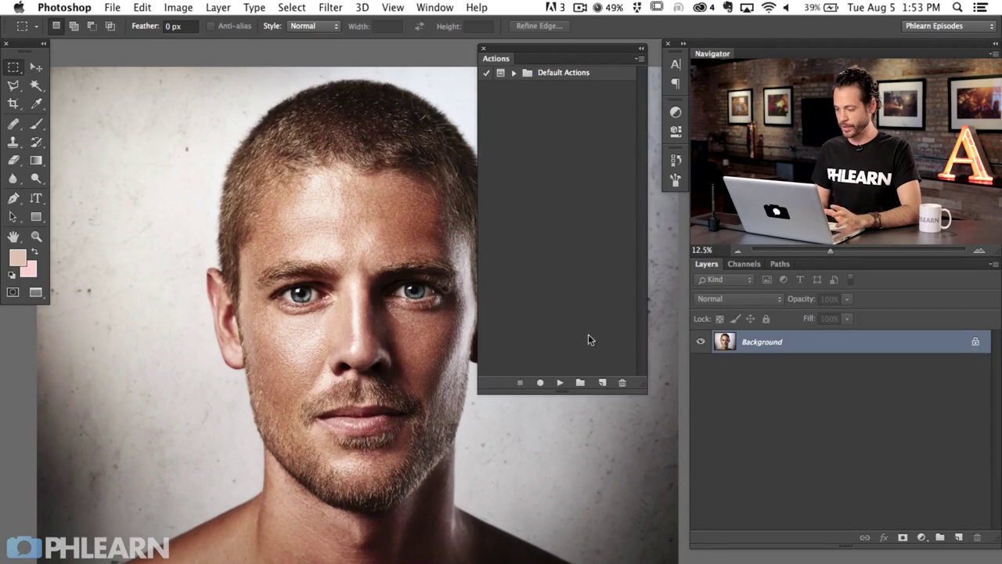
{"action": "left_click", "coordinate": [581, 382]}
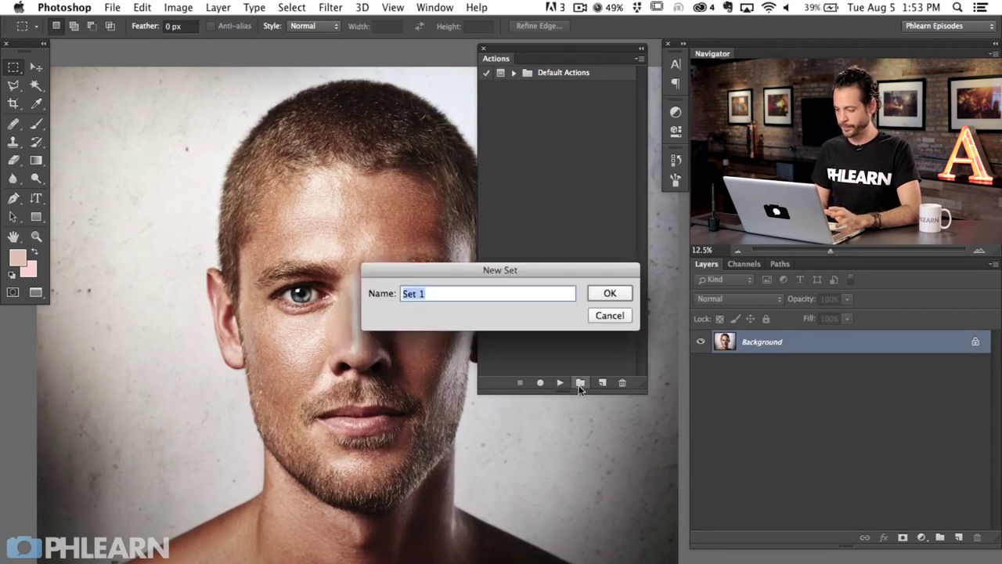
{"action": "type", "text": "P"}
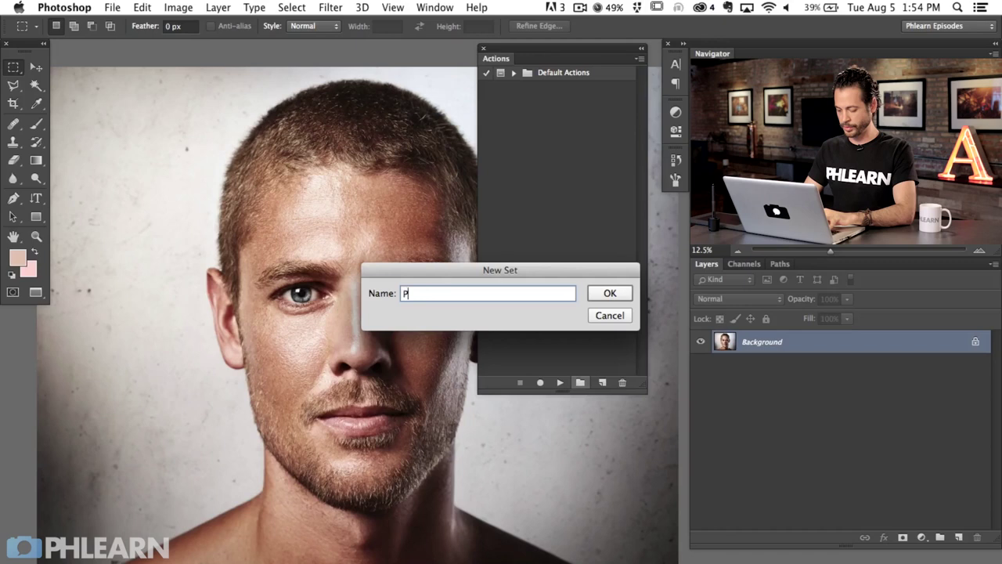
{"action": "type", "text": "HLEARN ACTIONS"}
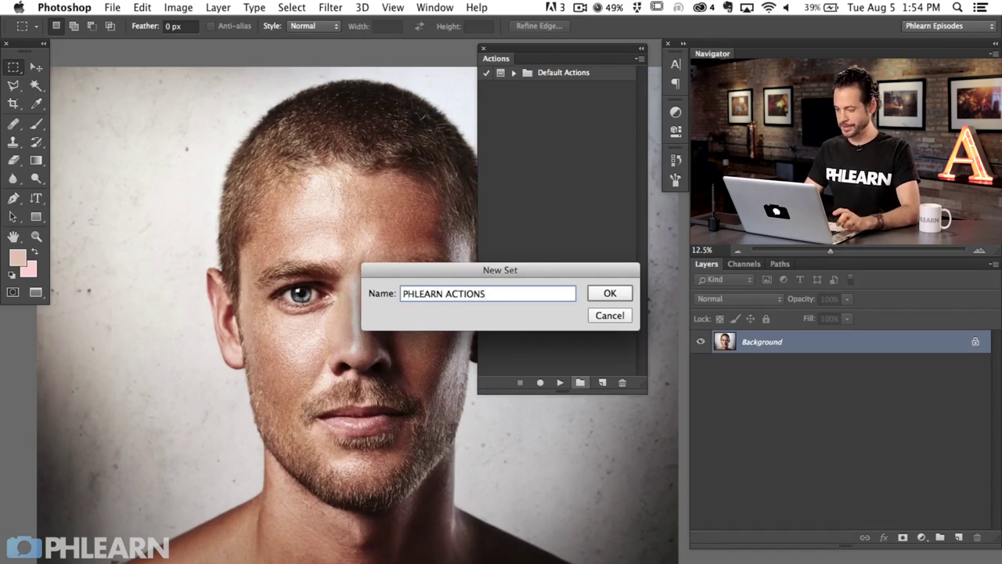
{"action": "key", "text": "Return"}
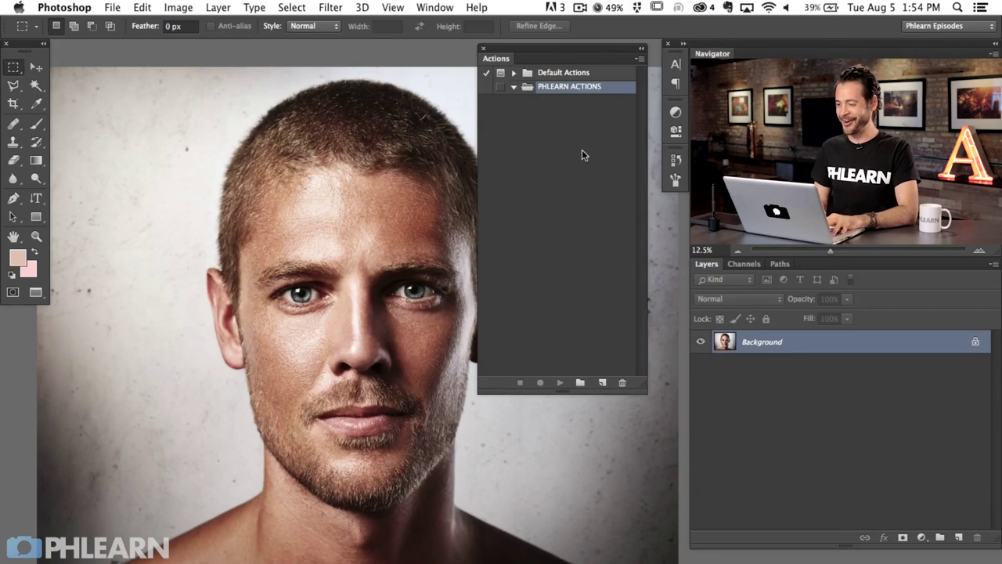
Step: Create an action named Test 1 in the PHLEARN ACTIONS set and start recording it
{"action": "left_click", "coordinate": [601, 383]}
{"action": "type", "text": "Test"}
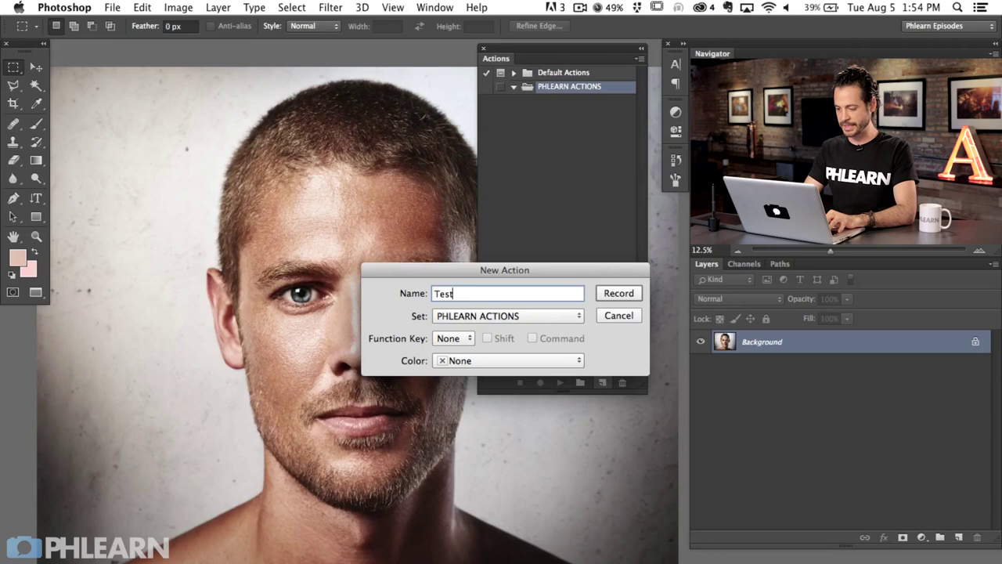
{"action": "type", "text": " 1"}
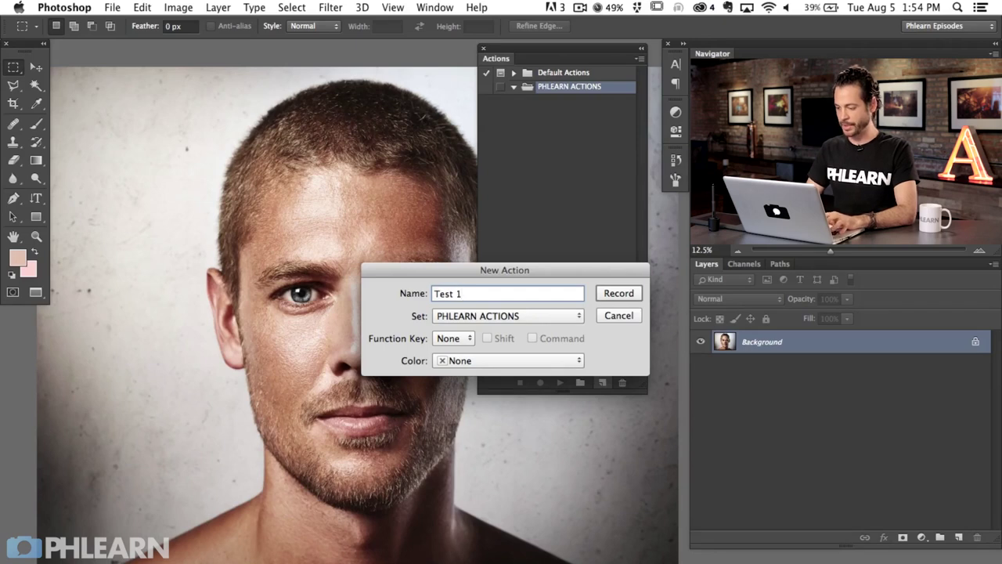
{"action": "left_click", "coordinate": [618, 293]}
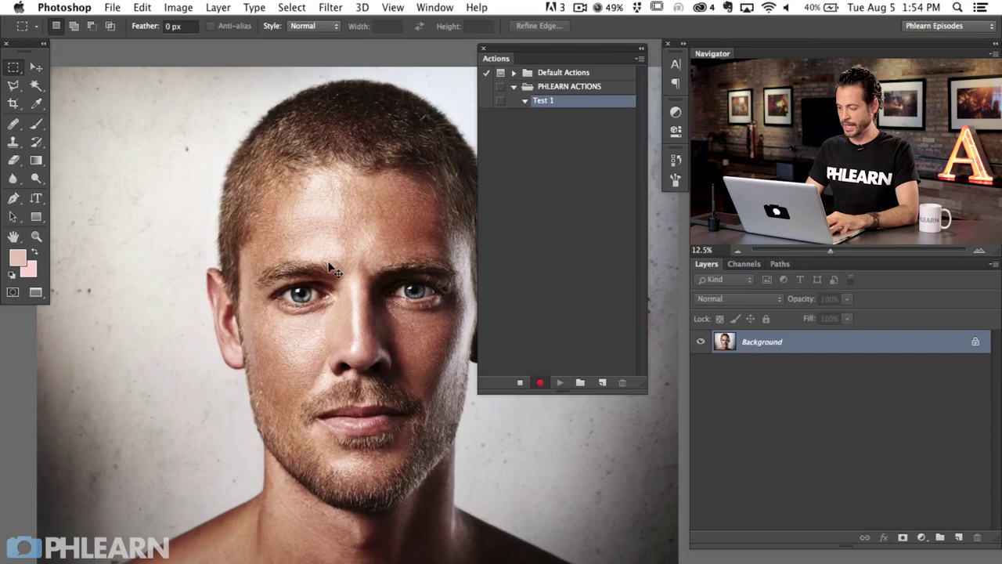
Step: Record duplicating the Background layer and rotating the copy 9.49 degrees, ending the recording there
{"action": "key", "text": "super+j"}
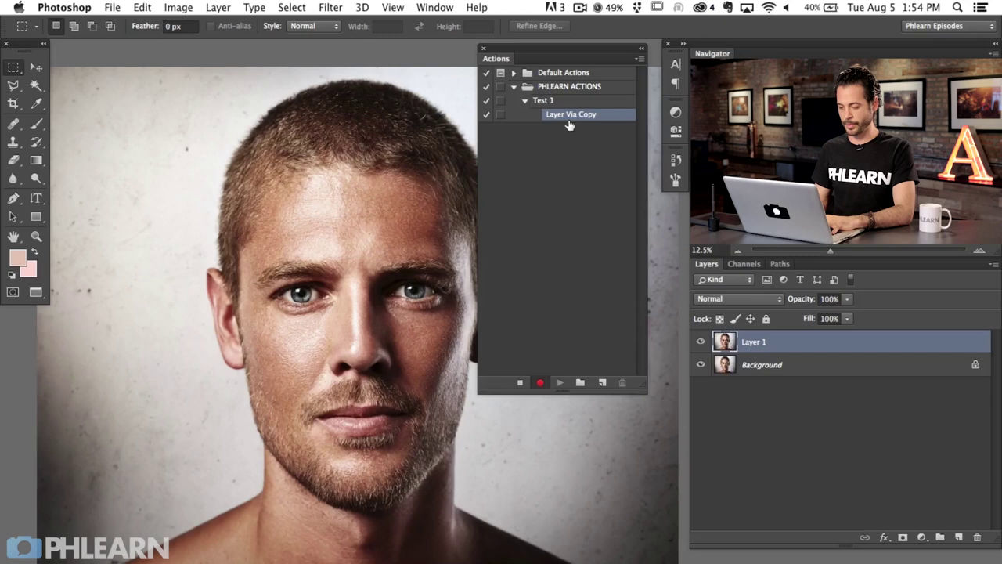
{"action": "key", "text": "ctrl+t"}
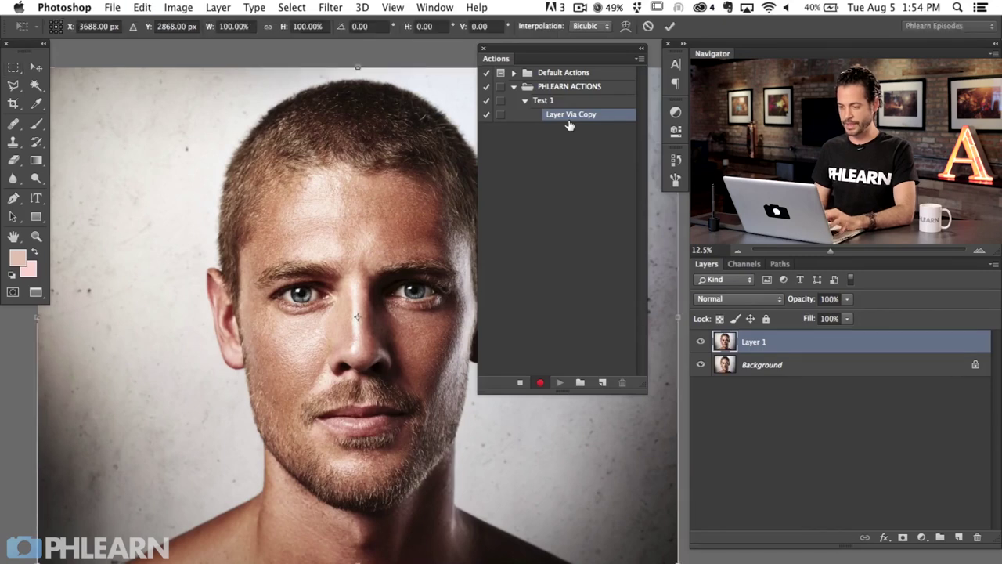
{"action": "left_click_drag", "start_coordinate": [342, 26], "coordinate": [998, 44]}
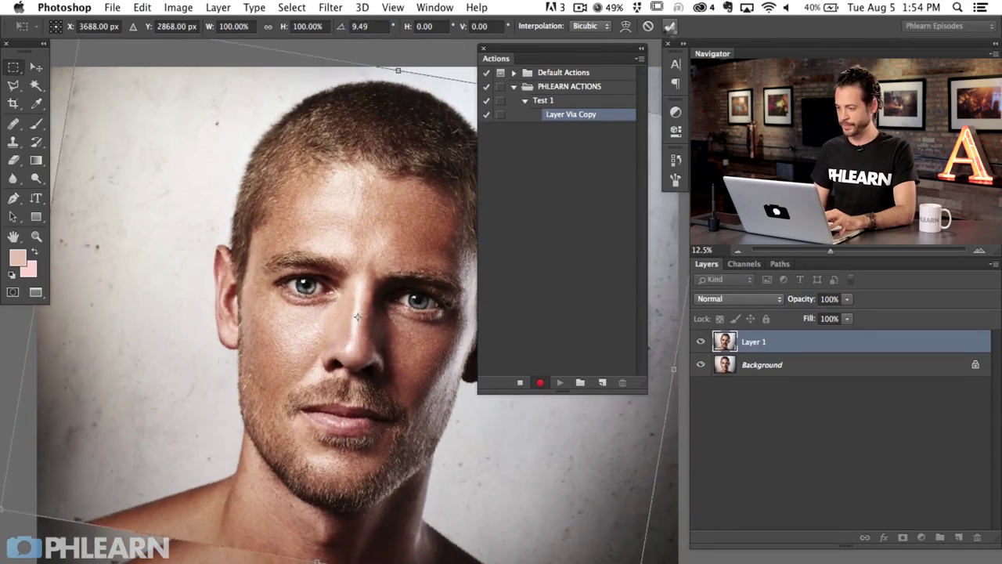
{"action": "left_click", "coordinate": [670, 30]}
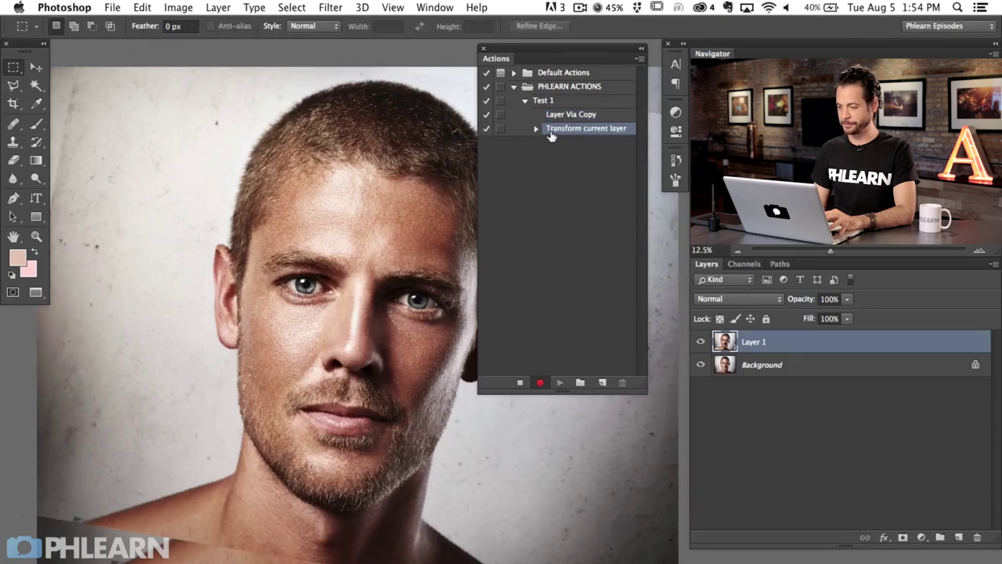
{"action": "left_click", "coordinate": [520, 383]}
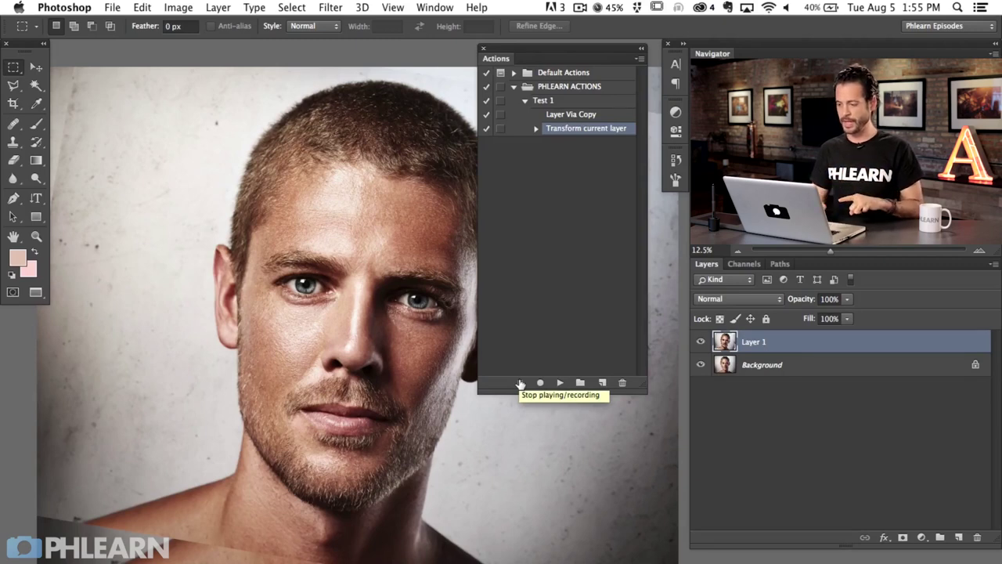
Step: Play the Test 1 action twice and delete the two rotated layer copies it adds
{"action": "left_click", "coordinate": [555, 102]}
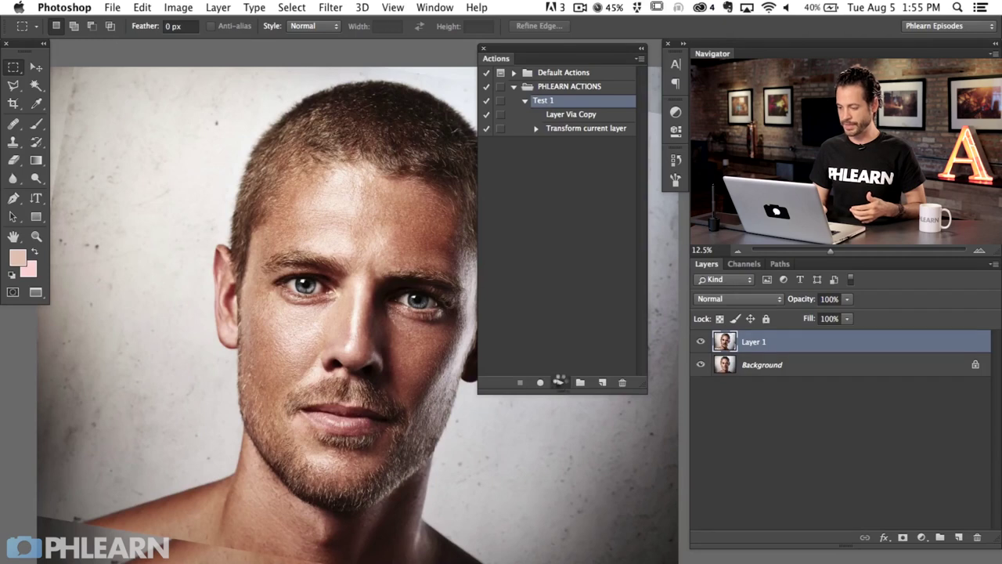
{"action": "left_click", "coordinate": [560, 382]}
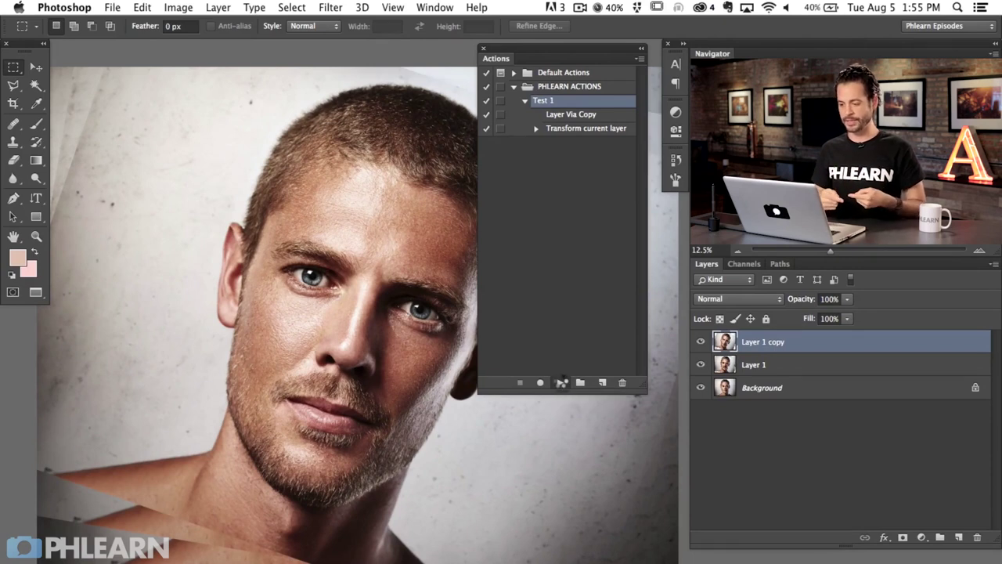
{"action": "left_click", "coordinate": [561, 382]}
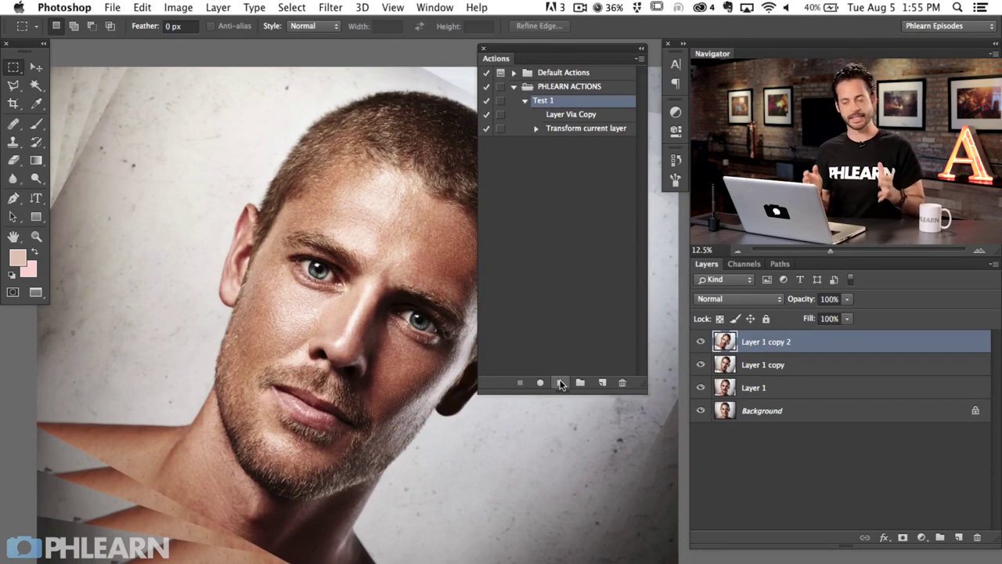
{"action": "left_click", "coordinate": [573, 130]}
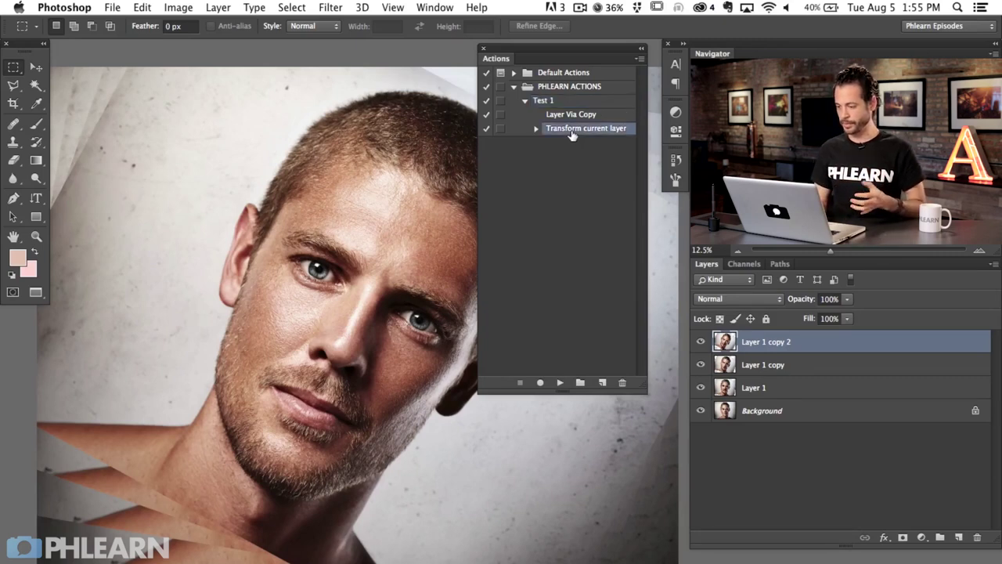
{"action": "left_click", "coordinate": [785, 368], "text": "shift"}
{"action": "key", "text": "Delete"}
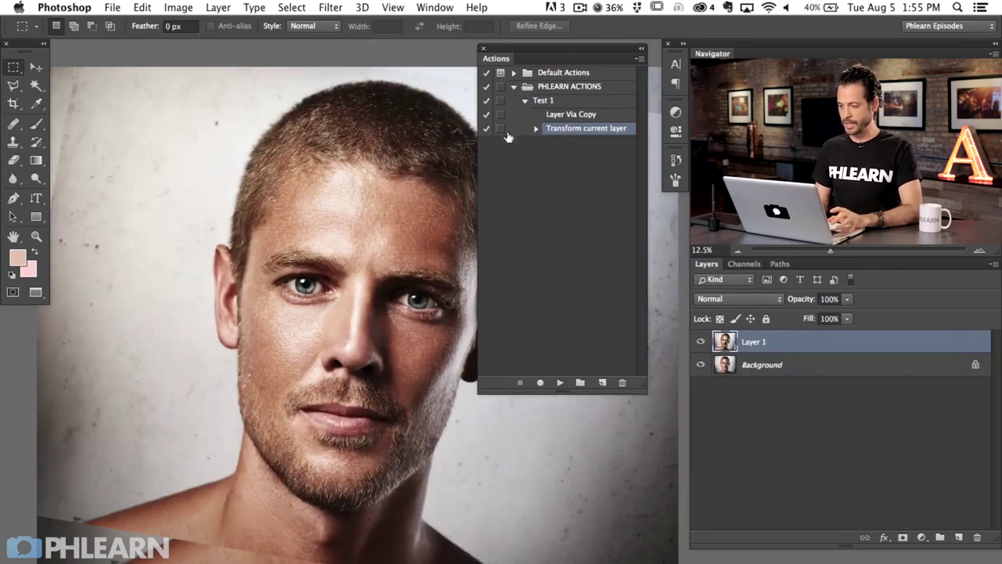
Step: Resume recording Test 1 after its transform step to select the Background layer and fill it with black, ending the recording there
{"action": "left_click", "coordinate": [541, 383]}
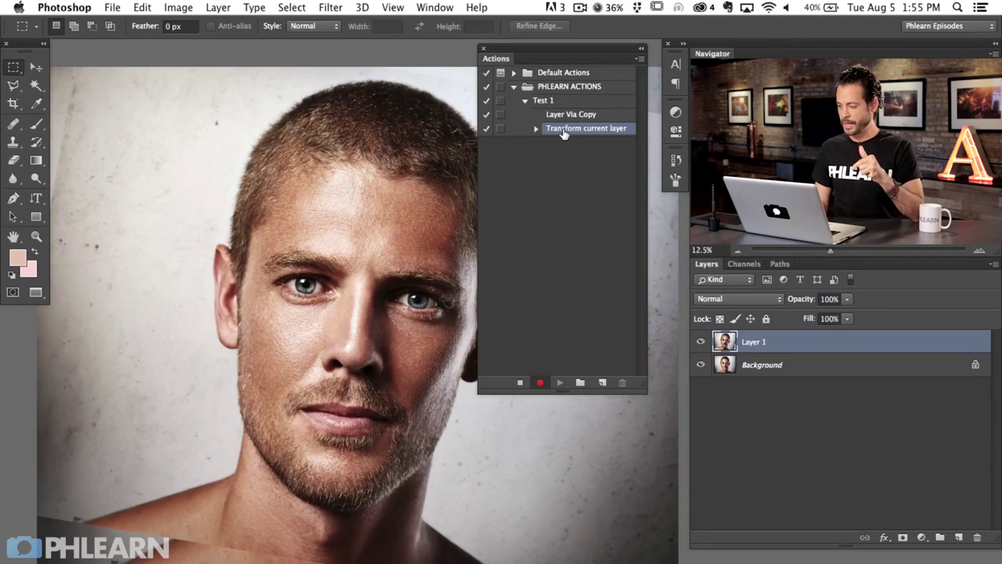
{"action": "left_click", "coordinate": [783, 365]}
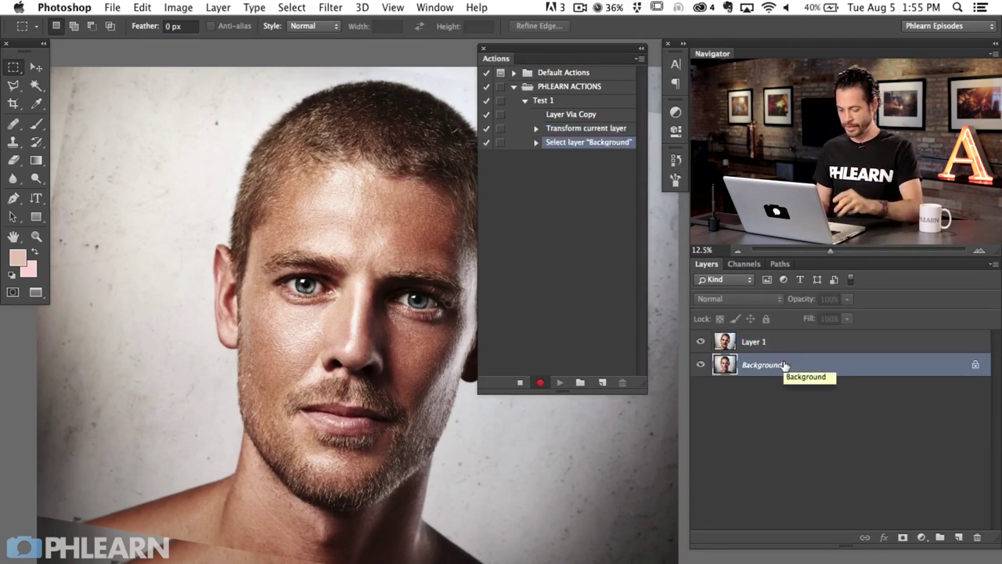
{"action": "key", "text": "shift+BackSpace"}
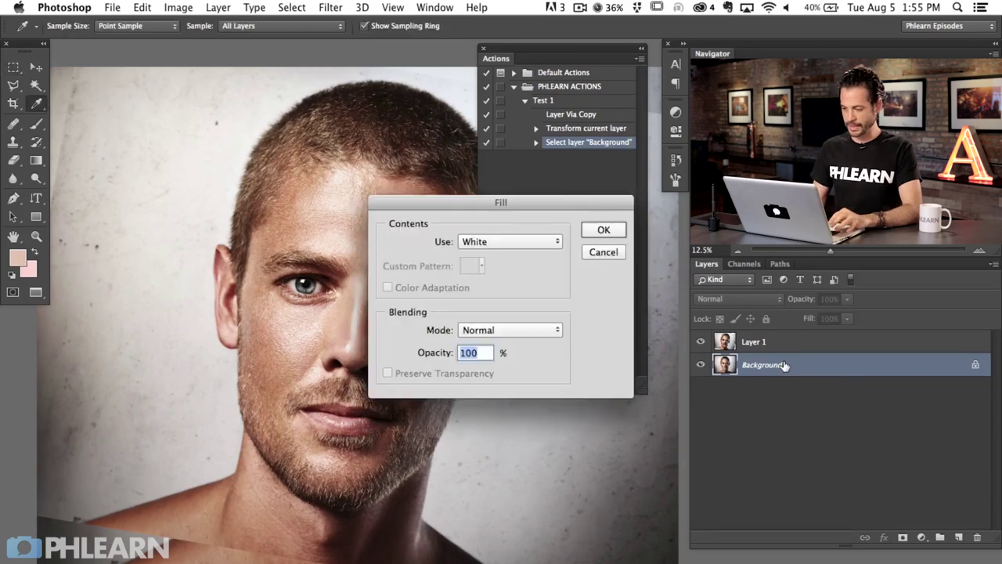
{"action": "left_click", "coordinate": [546, 245]}
{"action": "left_click", "coordinate": [531, 225]}
{"action": "left_click", "coordinate": [609, 233]}
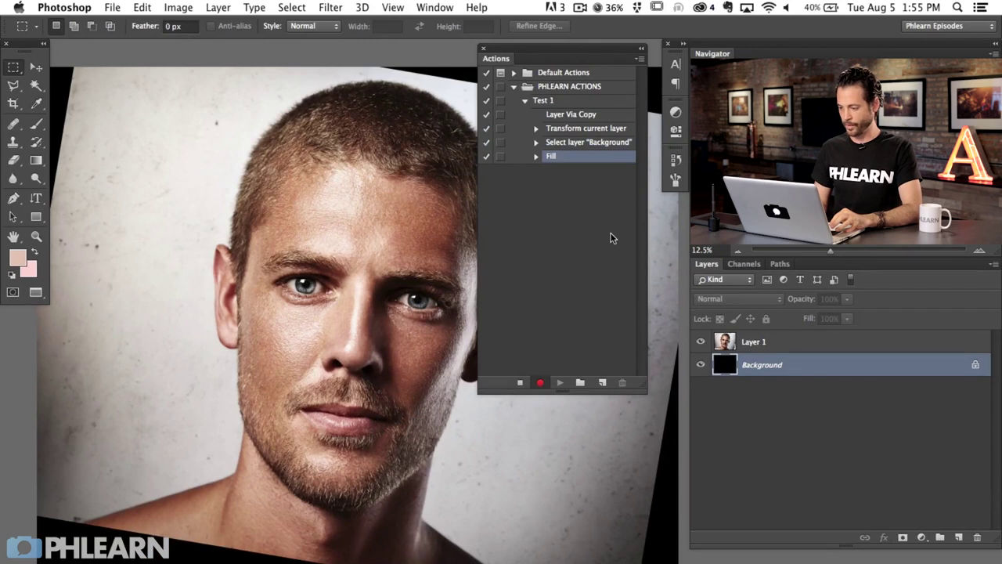
{"action": "left_click", "coordinate": [521, 383]}
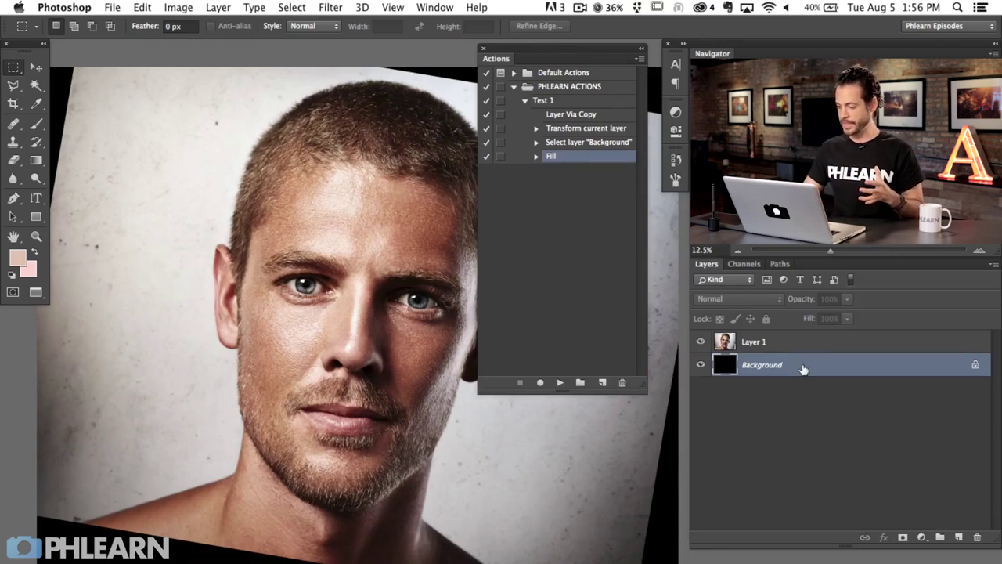
Step: Delete the Background layer and play the Test 1 action, continuing past the unavailable Background selection
{"action": "key", "text": "BackSpace"}
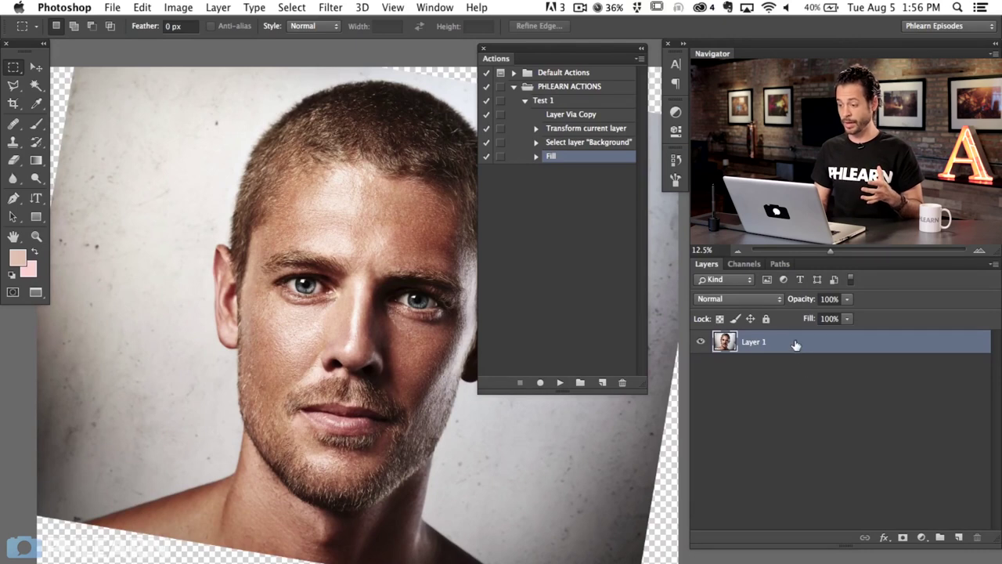
{"action": "left_click", "coordinate": [547, 105]}
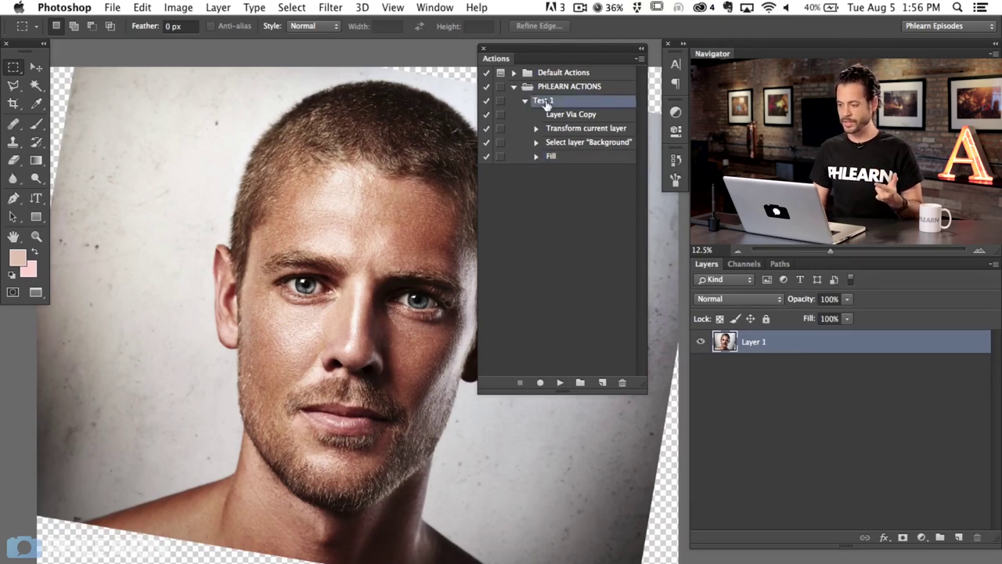
{"action": "left_click", "coordinate": [560, 383]}
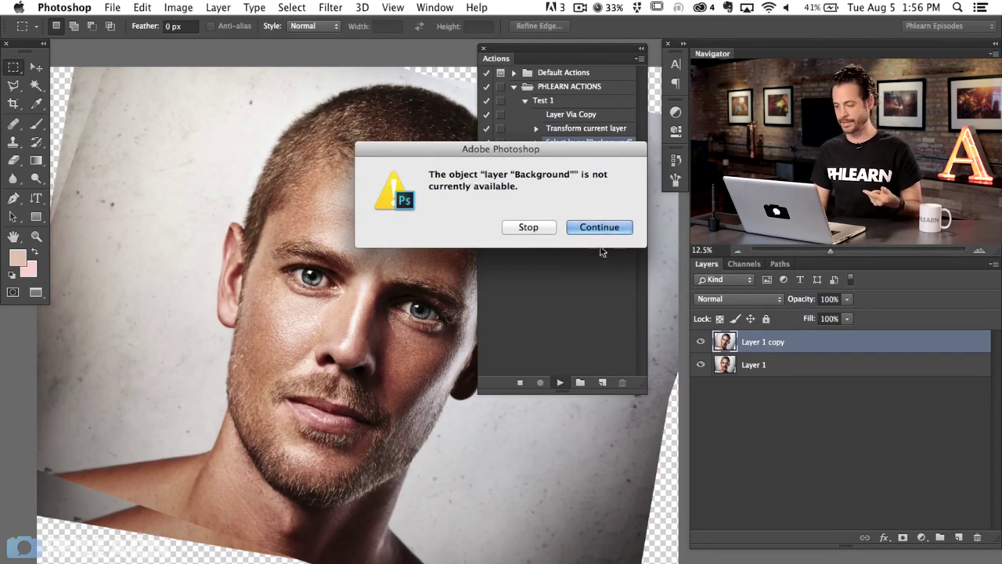
{"action": "left_click", "coordinate": [585, 227]}
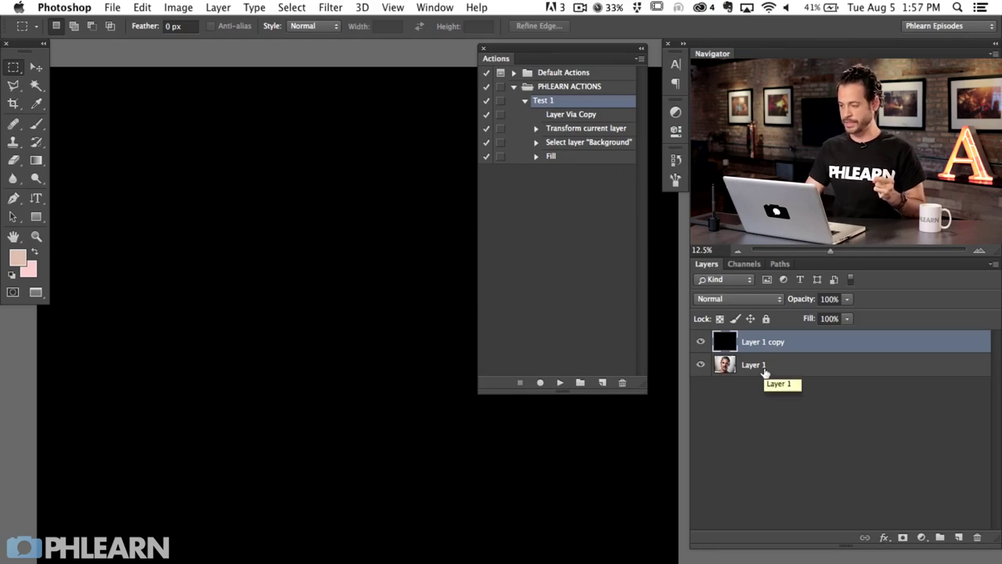
Step: Delete the black Layer 1 copy and revert the portrait to its original opening snapshot in the history
{"action": "key", "text": "Delete"}
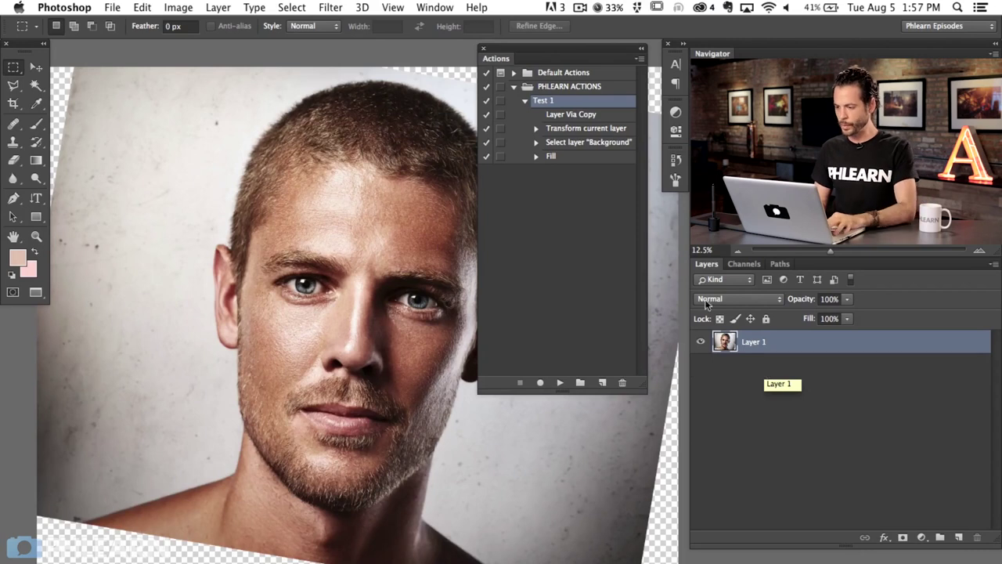
{"action": "left_click", "coordinate": [678, 161]}
{"action": "scroll", "coordinate": [567, 252], "scroll_direction": "up", "scroll_amount": 5}
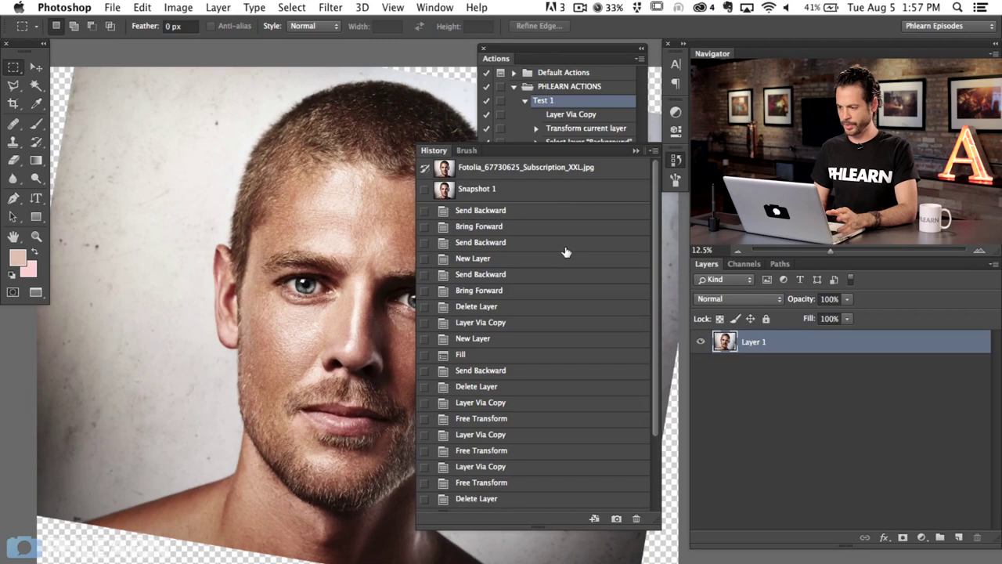
{"action": "left_click", "coordinate": [570, 171]}
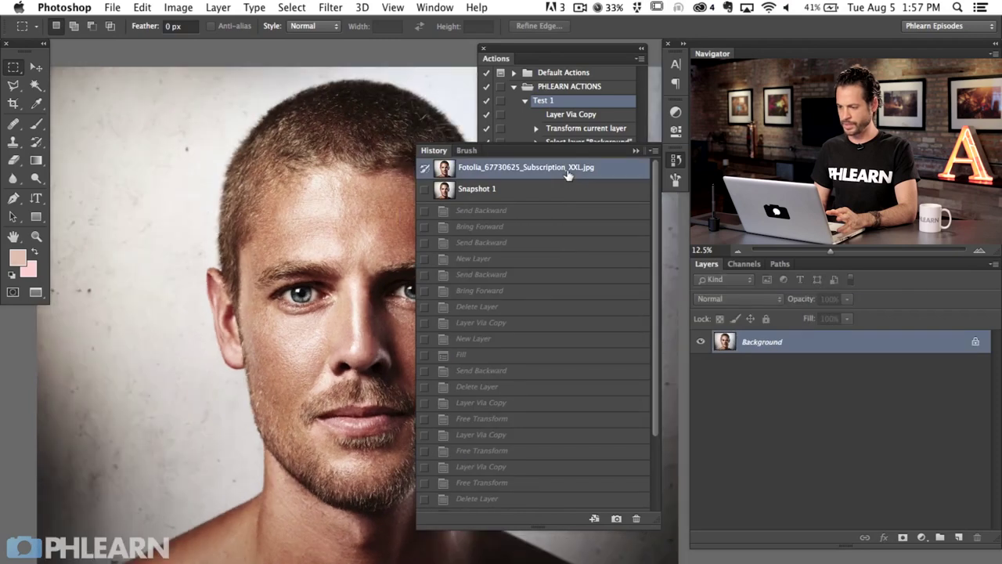
Step: Step back through the earlier Layer Via Copy states in the history and return to the original opening snapshot
{"action": "scroll", "coordinate": [476, 326], "scroll_direction": "down", "scroll_amount": 3}
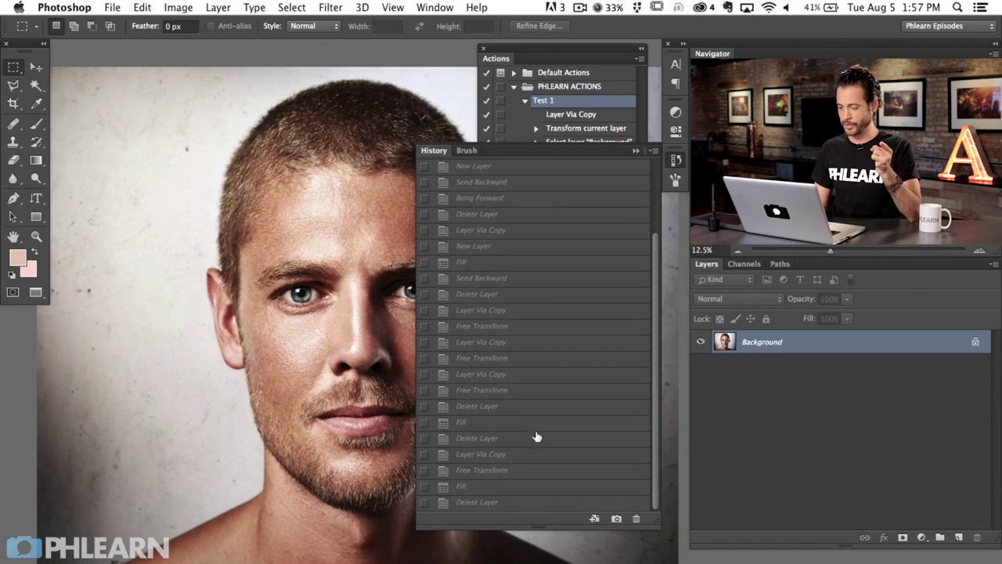
{"action": "left_click", "coordinate": [527, 457]}
{"action": "left_click", "coordinate": [539, 375]}
{"action": "left_click", "coordinate": [550, 313]}
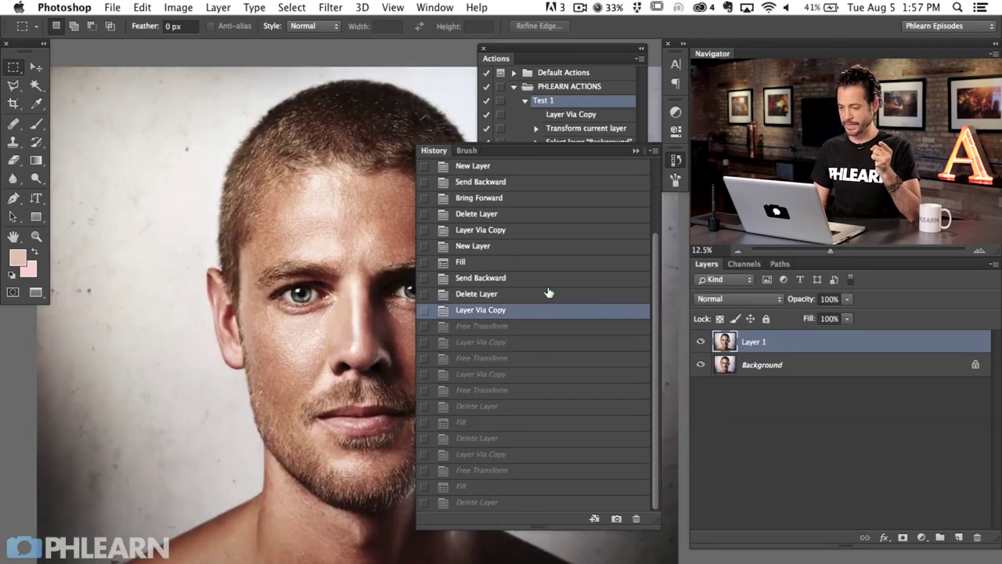
{"action": "scroll", "coordinate": [549, 292], "scroll_direction": "up", "scroll_amount": 3}
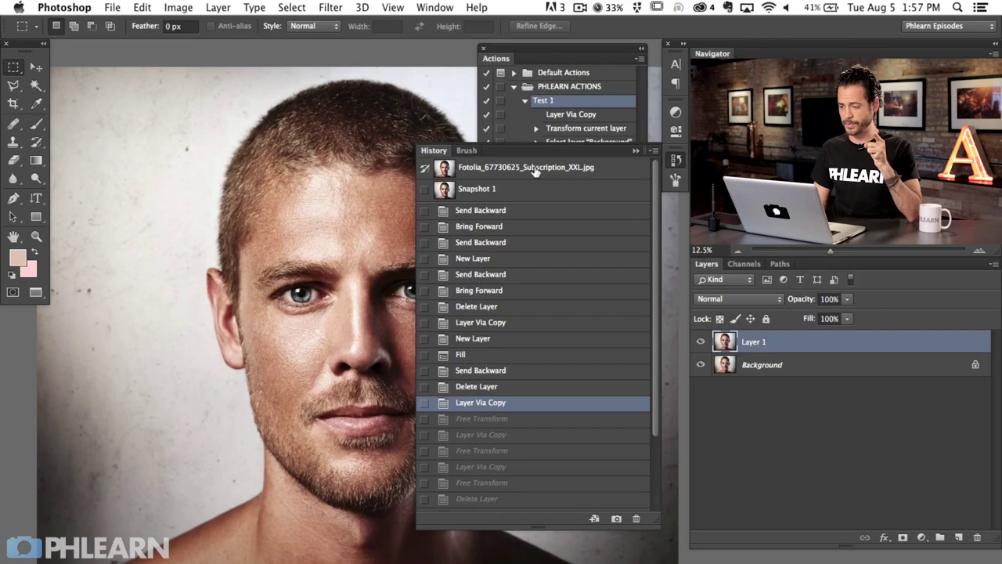
{"action": "left_click", "coordinate": [536, 172]}
{"action": "left_click", "coordinate": [675, 163]}
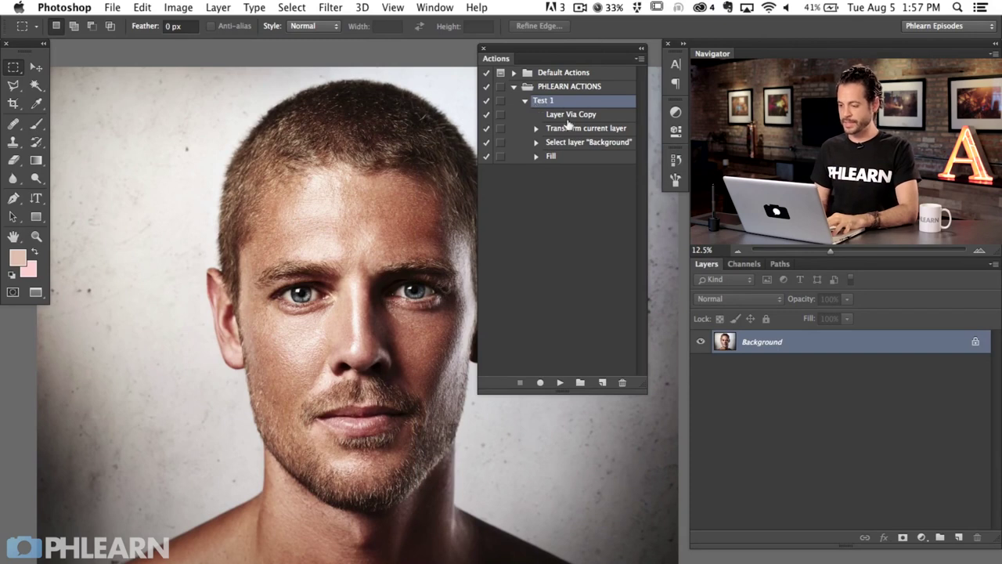
Step: Expand the Select layer "Background" step in the Test 1 action and delete that step
{"action": "left_click", "coordinate": [536, 143]}
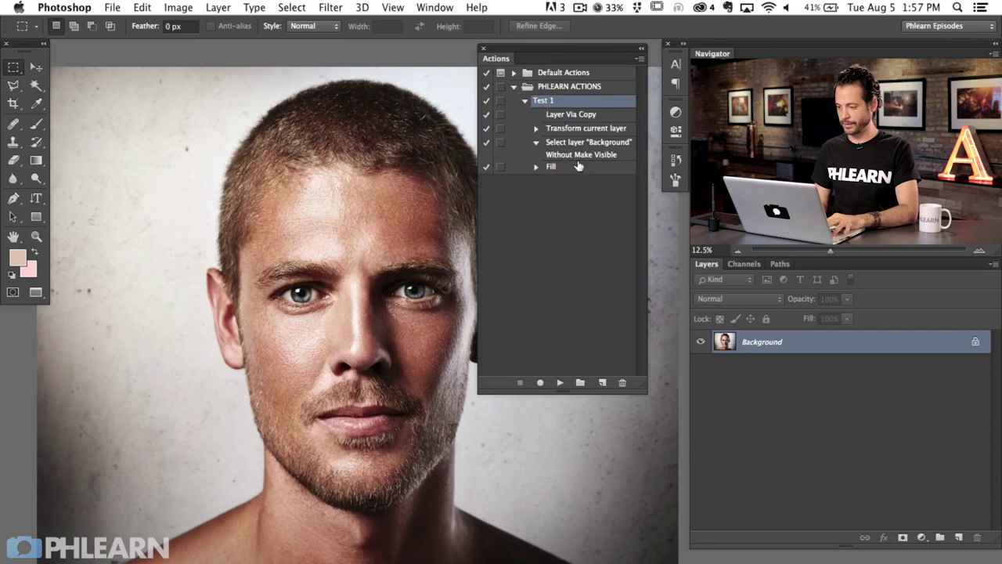
{"action": "left_click", "coordinate": [571, 143]}
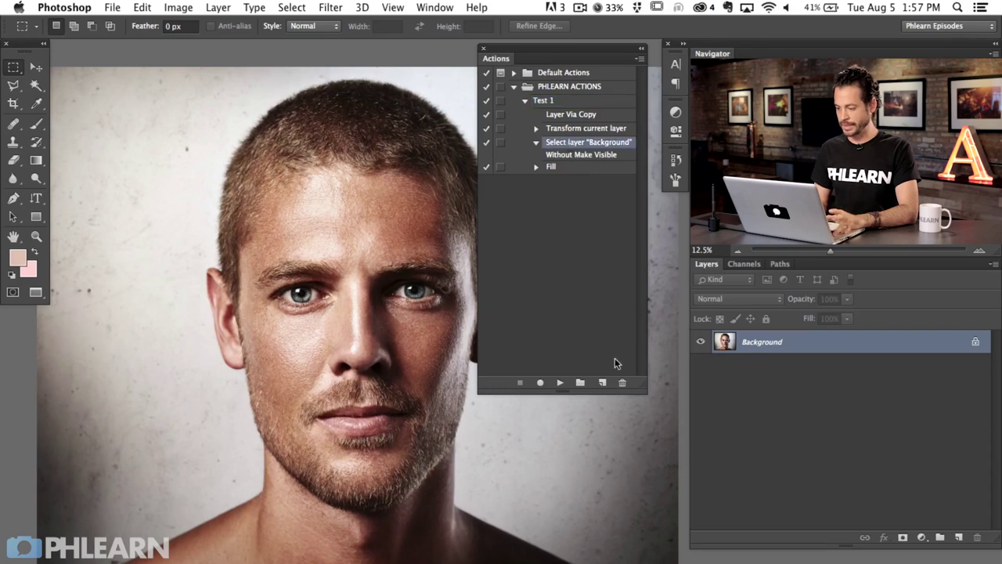
{"action": "left_click", "coordinate": [620, 383]}
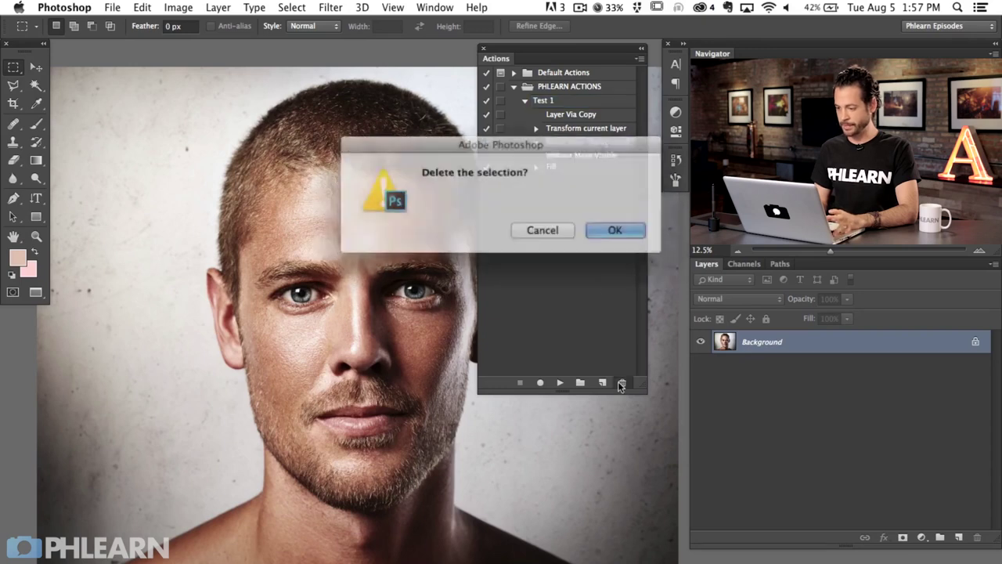
{"action": "left_click", "coordinate": [599, 226]}
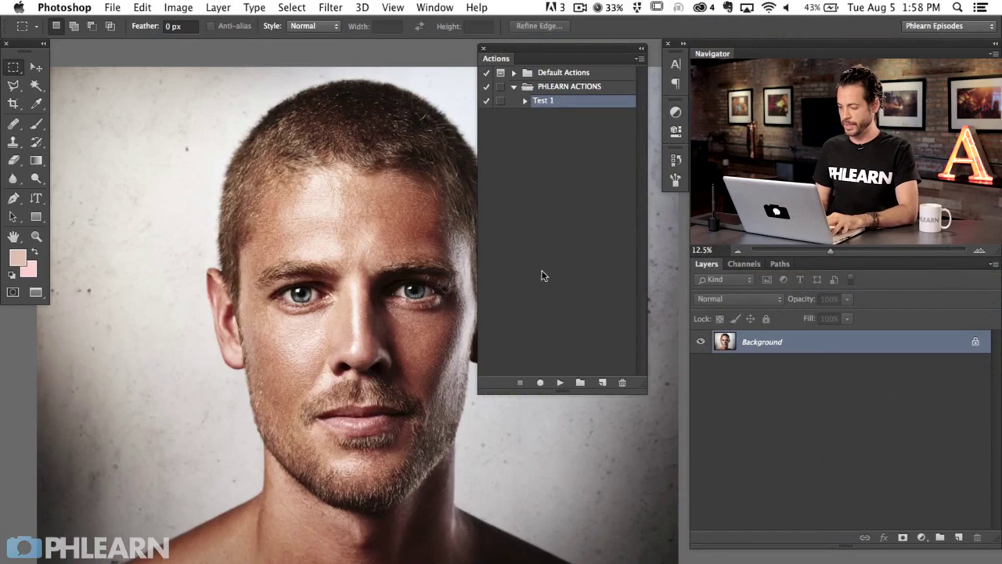
Step: Create a new action named Test 2 in the PHLEARN ACTIONS set and start recording it
{"action": "left_click", "coordinate": [603, 383]}
{"action": "type", "text": "Test 2"}
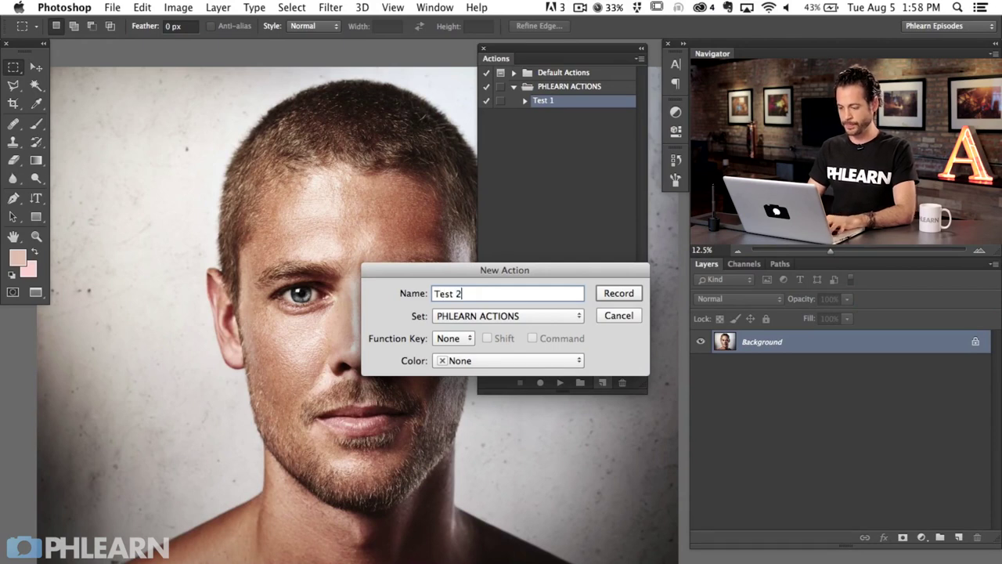
{"action": "left_click", "coordinate": [613, 291]}
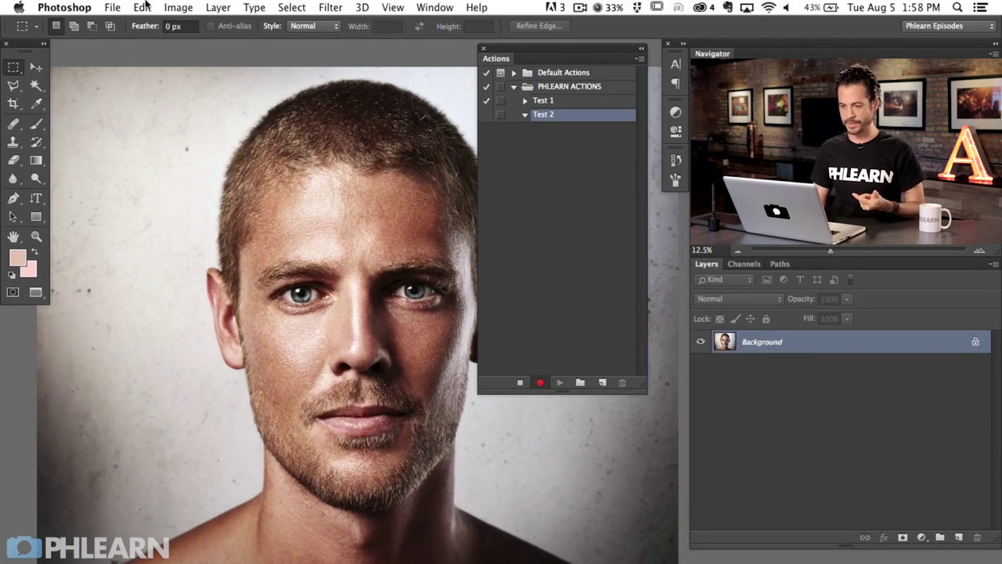
Step: Record an Image Size change in Test 2, using pixels as the unit and a width of 200
{"action": "left_click", "coordinate": [174, 8]}
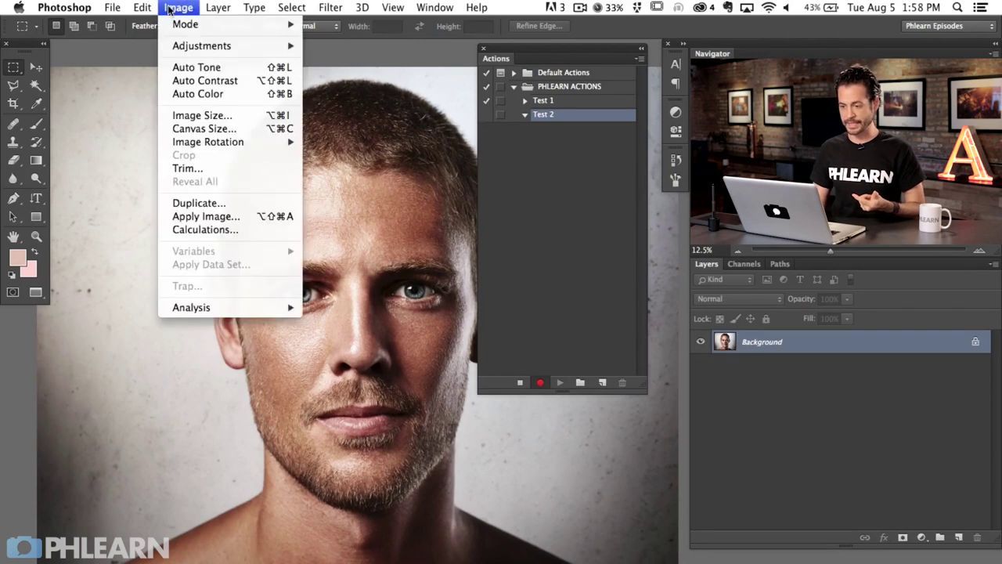
{"action": "left_click", "coordinate": [188, 116]}
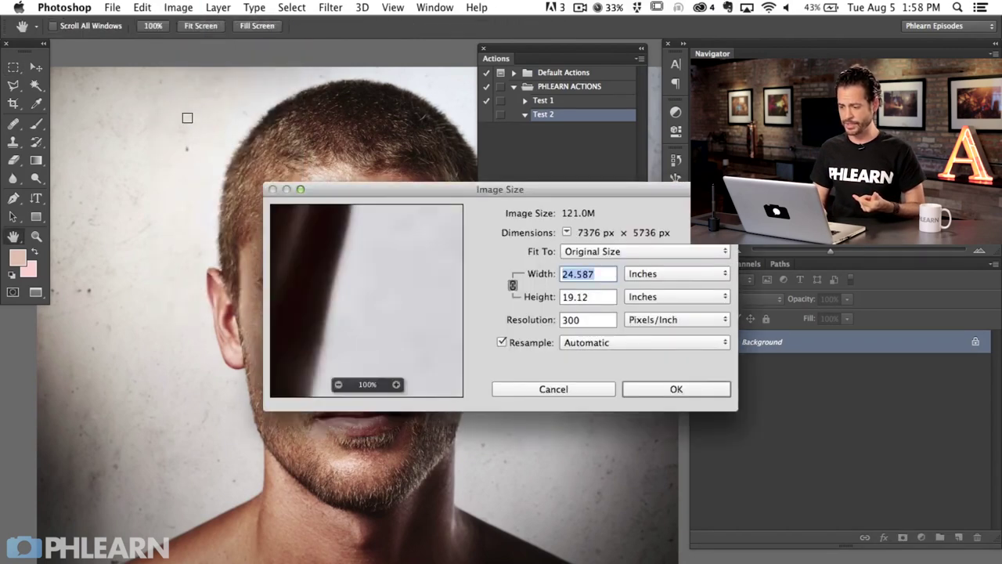
{"action": "left_click", "coordinate": [631, 273]}
{"action": "left_click", "coordinate": [626, 262]}
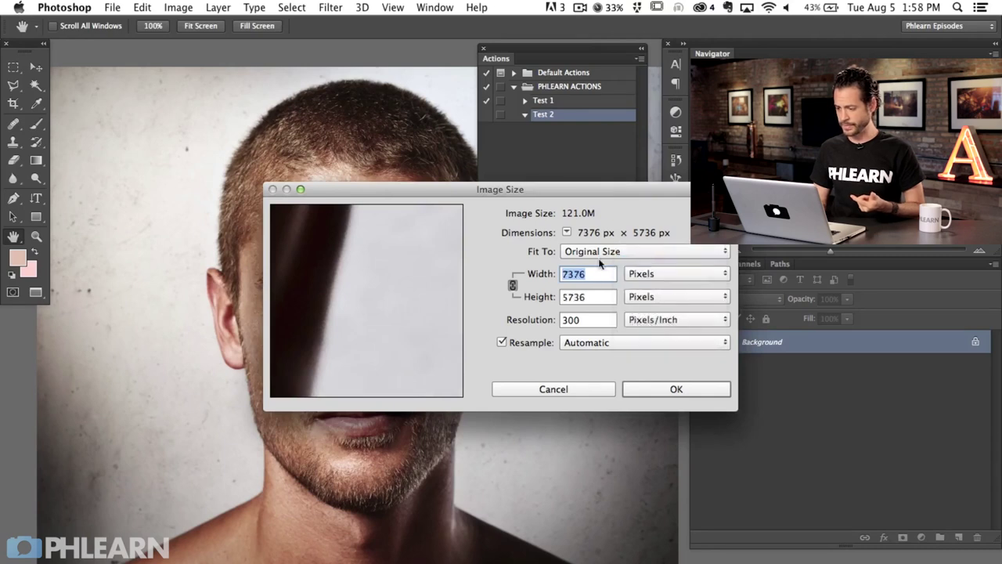
{"action": "left_click_drag", "start_coordinate": [597, 199], "coordinate": [467, 208]}
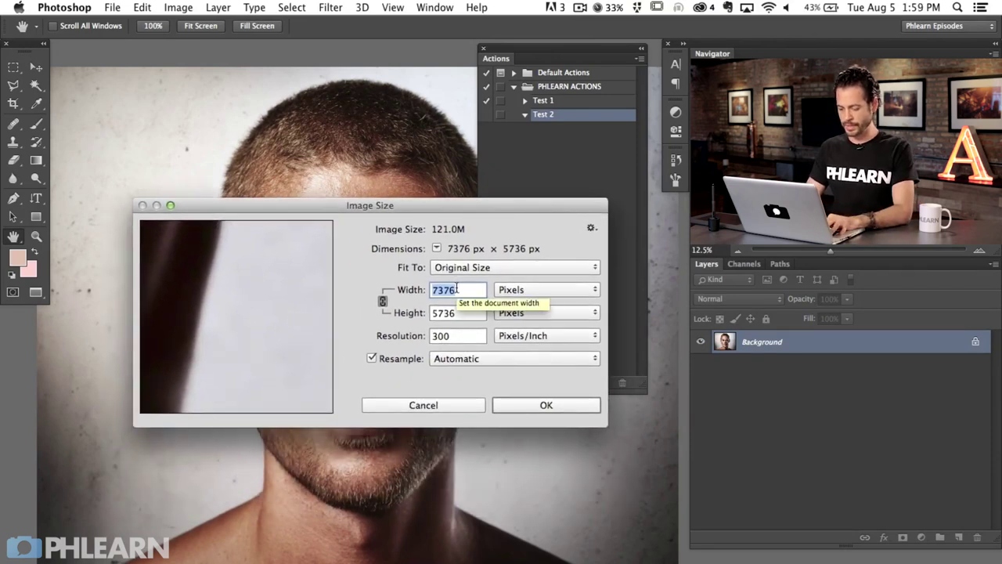
{"action": "type", "text": "150"}
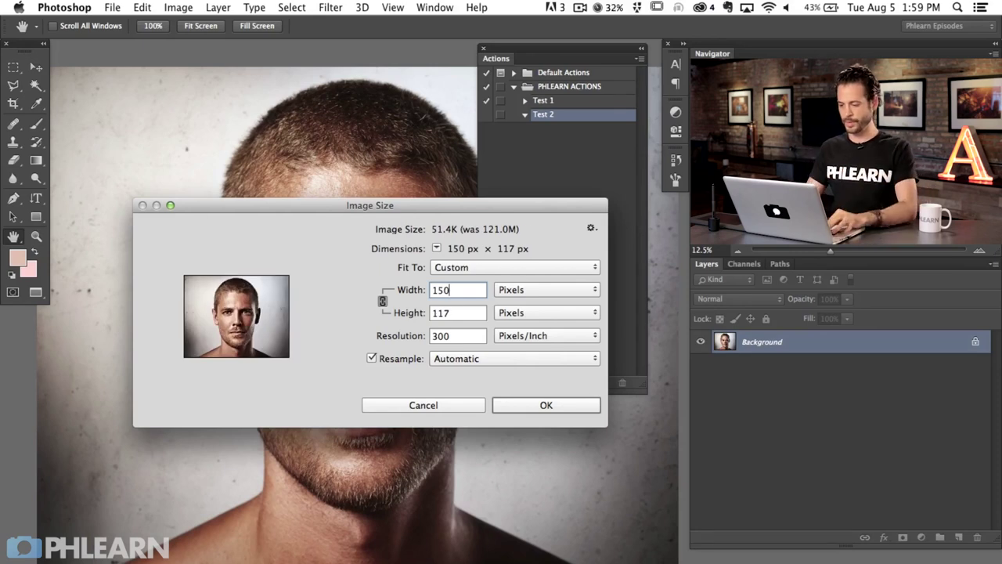
{"action": "key", "text": "BackSpace"}
{"action": "key", "text": "BackSpace"}
{"action": "key", "text": "BackSpace"}
{"action": "type", "text": "200"}
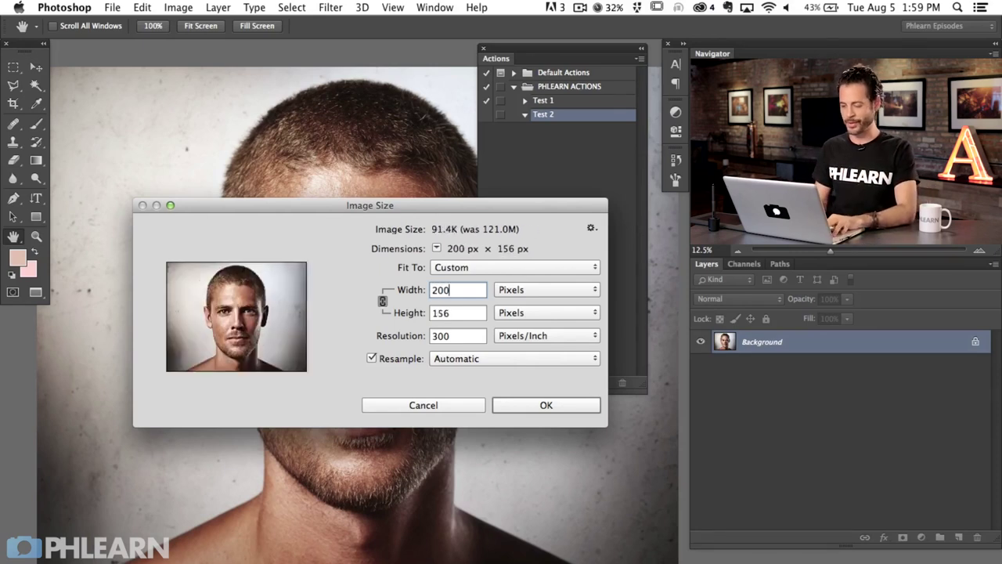
{"action": "left_click", "coordinate": [531, 407]}
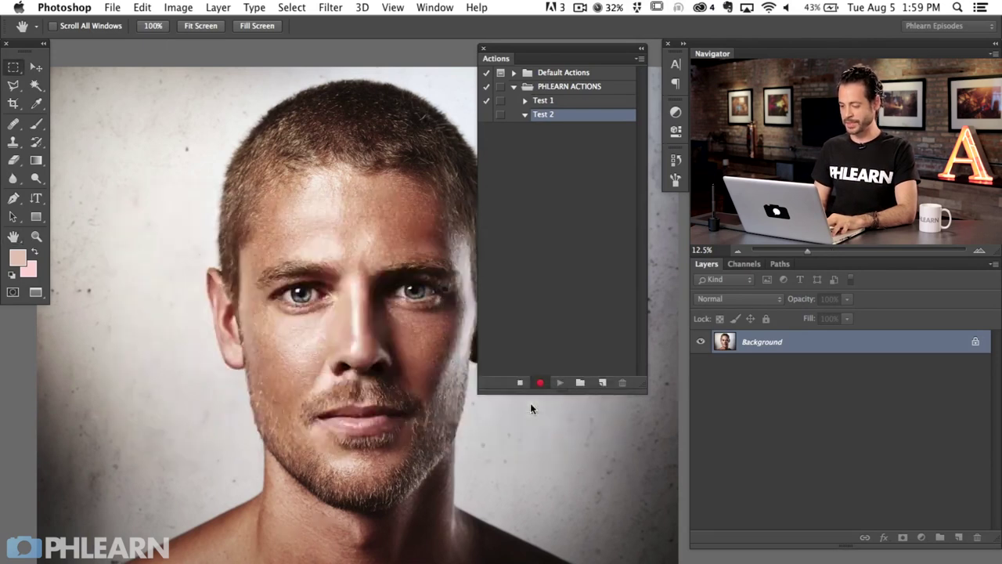
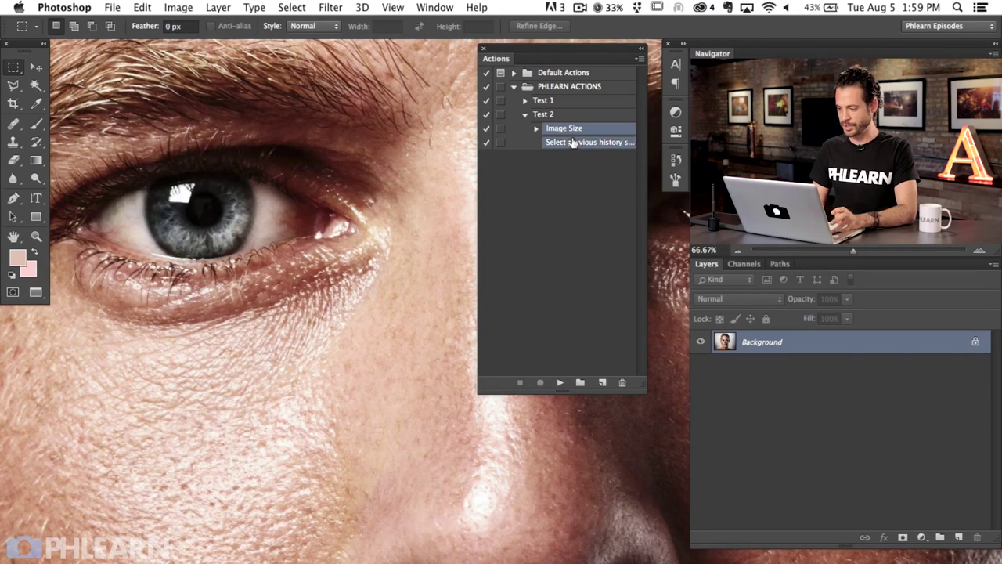
Step: Delete the recorded steps from Test 2 and record resizing the image to 500 pixels wide, ending the recording there
{"action": "left_click", "coordinate": [622, 383]}
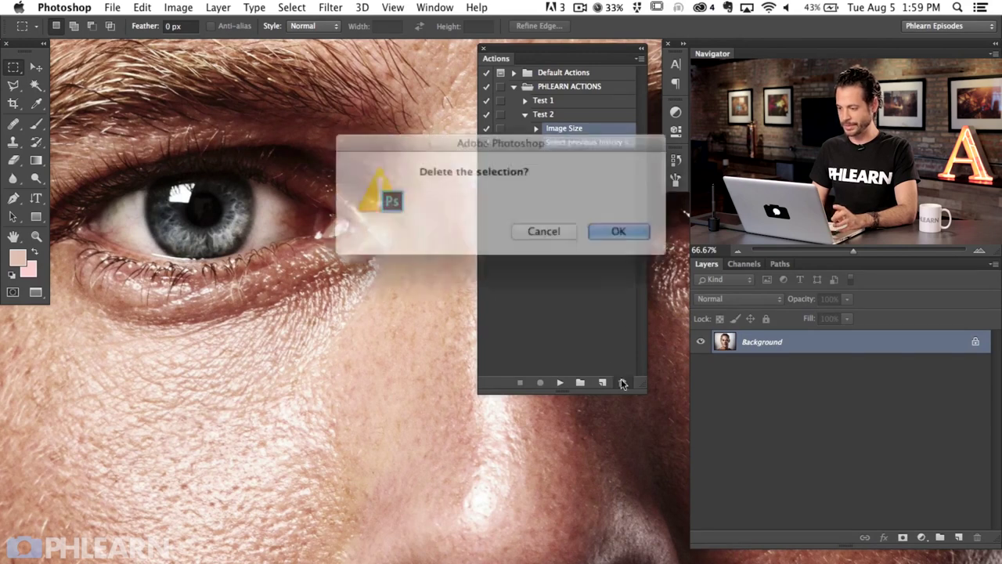
{"action": "left_click", "coordinate": [601, 228]}
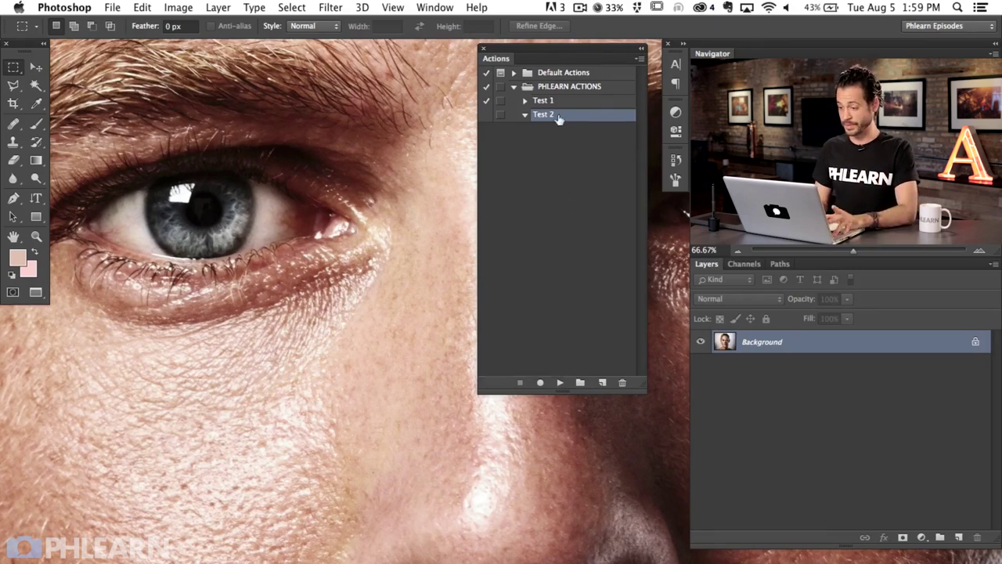
{"action": "left_click", "coordinate": [540, 382]}
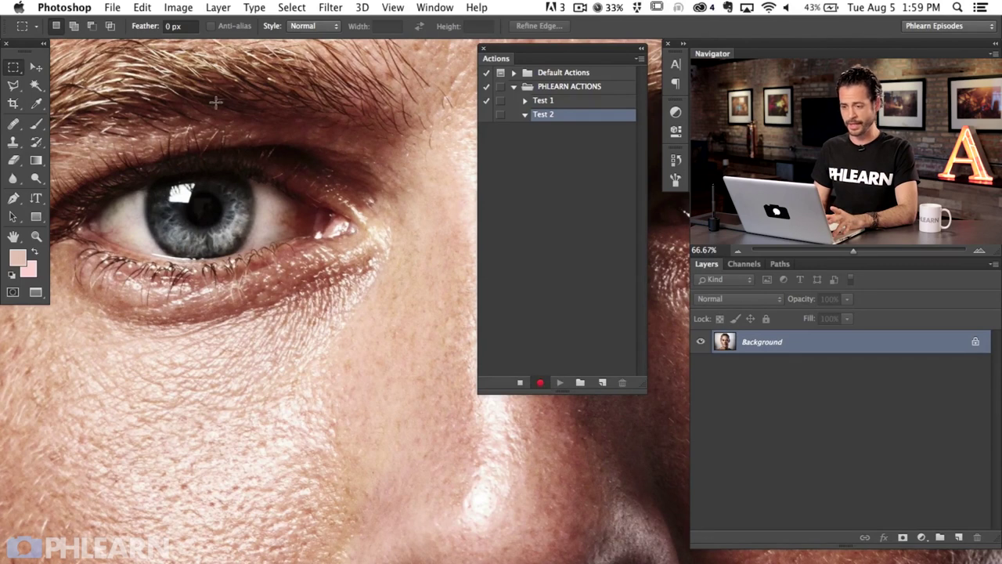
{"action": "left_click", "coordinate": [179, 7]}
{"action": "left_click", "coordinate": [220, 119]}
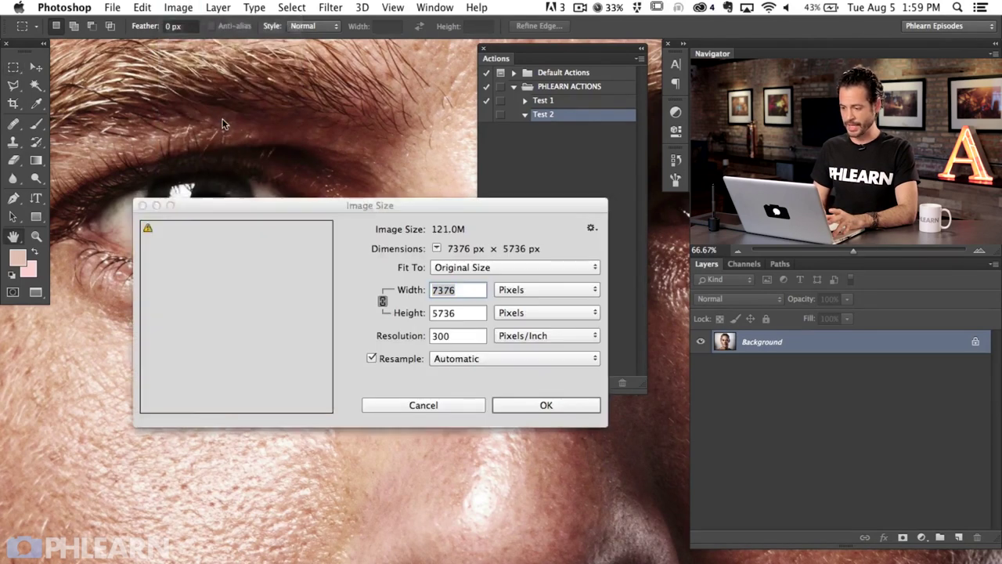
{"action": "type", "text": "500"}
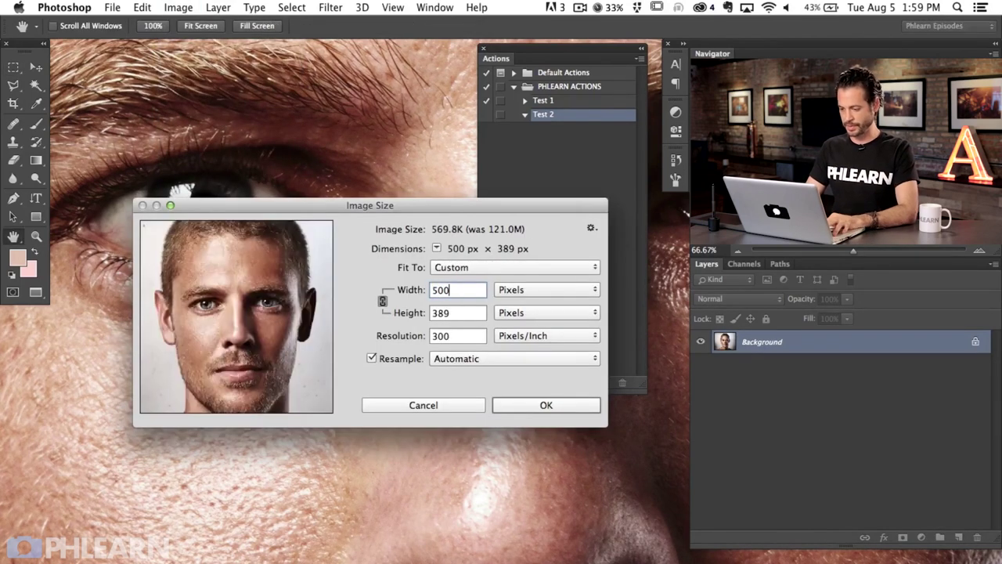
{"action": "key", "text": "Return"}
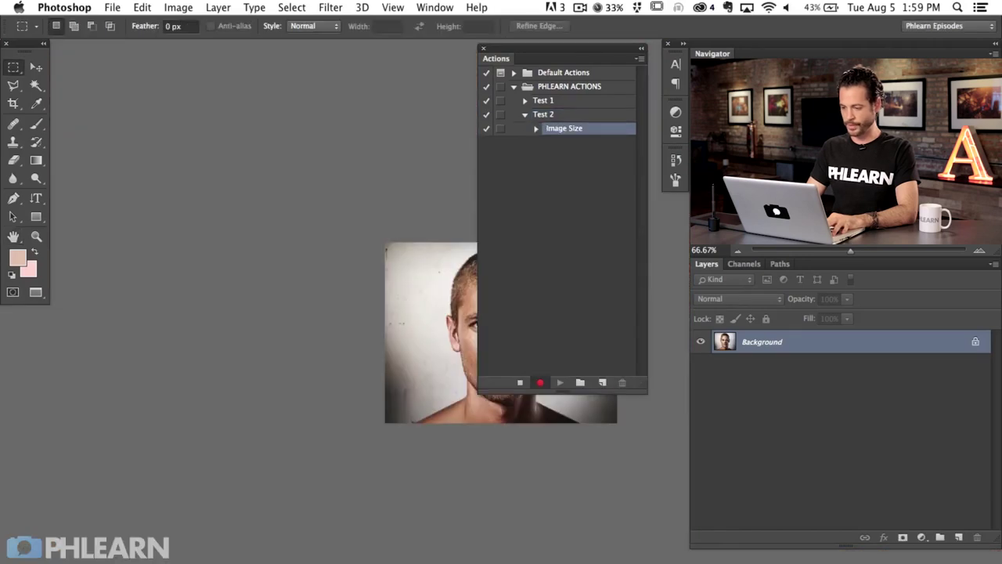
{"action": "left_click_drag", "start_coordinate": [385, 369], "coordinate": [261, 363]}
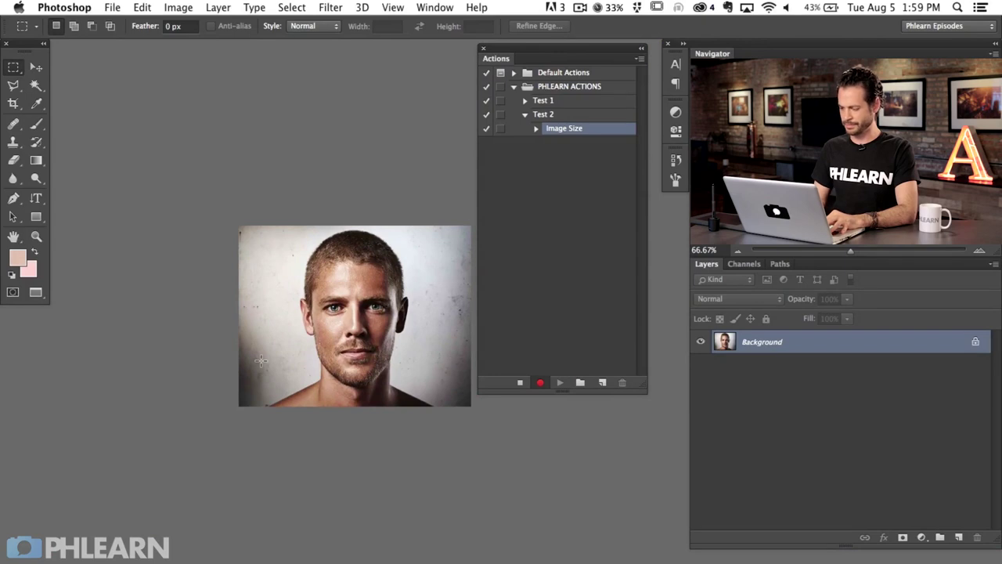
{"action": "key", "text": "super+1"}
{"action": "left_click_drag", "start_coordinate": [265, 365], "coordinate": [289, 330]}
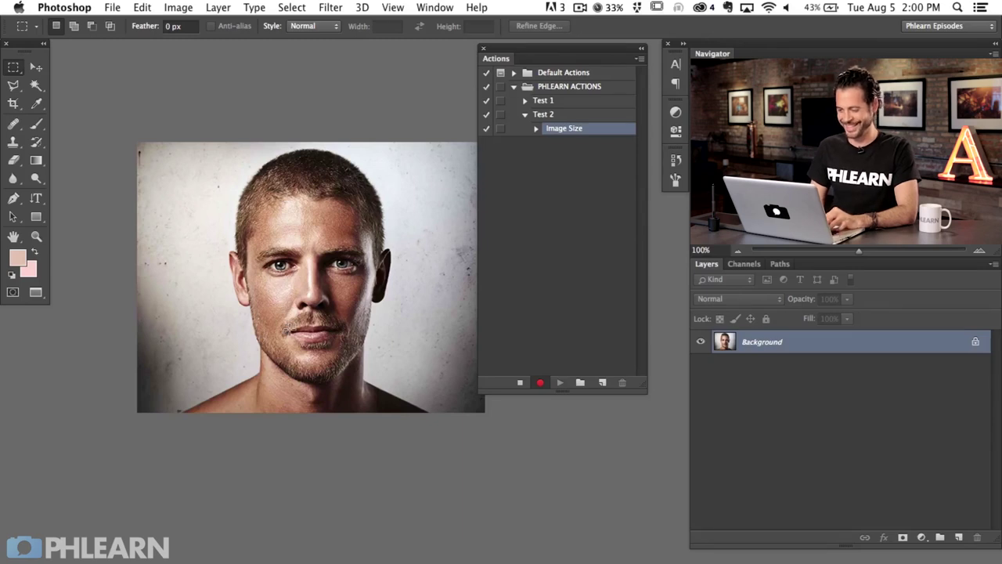
{"action": "left_click", "coordinate": [520, 383]}
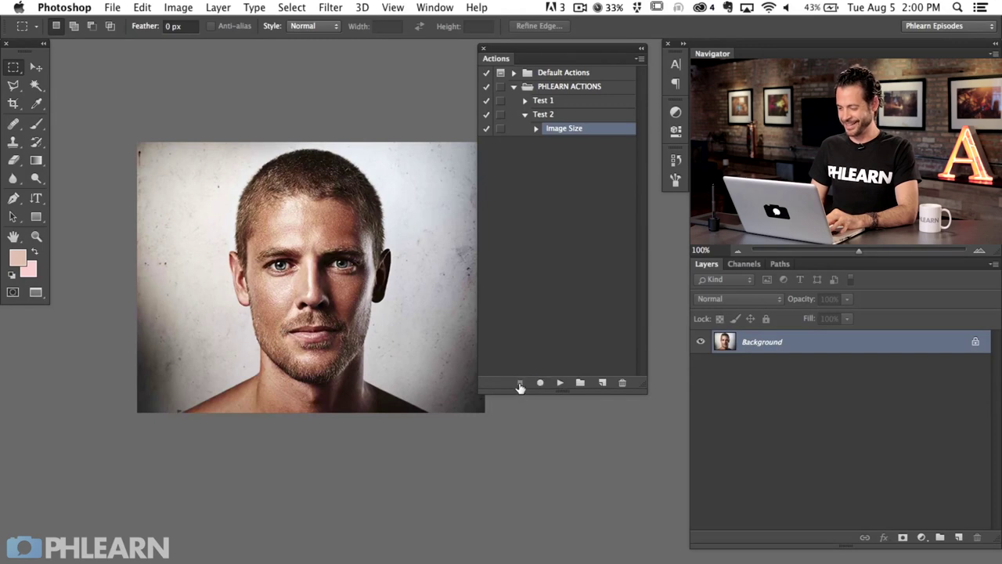
Step: Delete the Image Size step from the Test 2 action and undo the resize of the portrait
{"action": "left_click", "coordinate": [622, 383]}
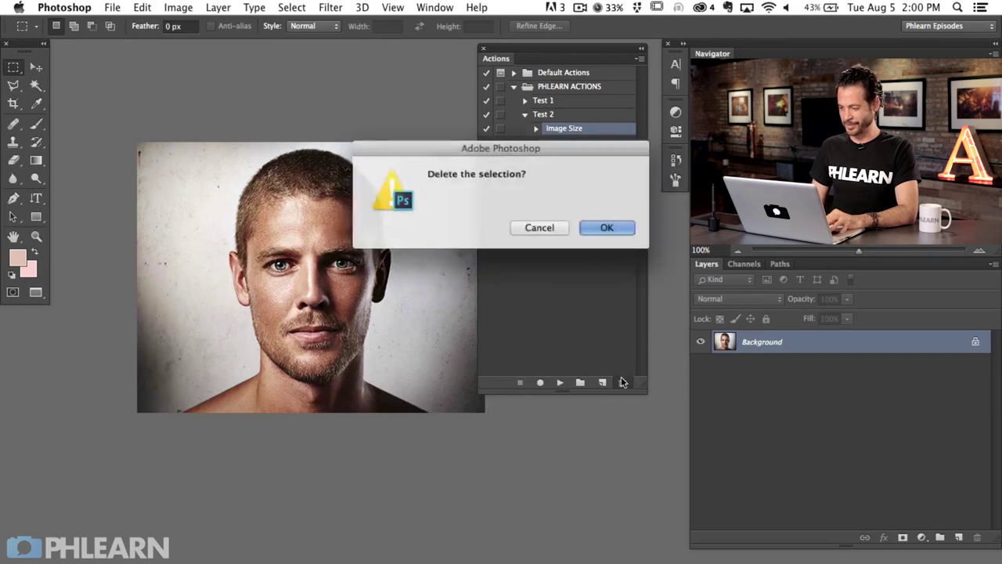
{"action": "left_click", "coordinate": [600, 227]}
{"action": "key", "text": "super+z"}
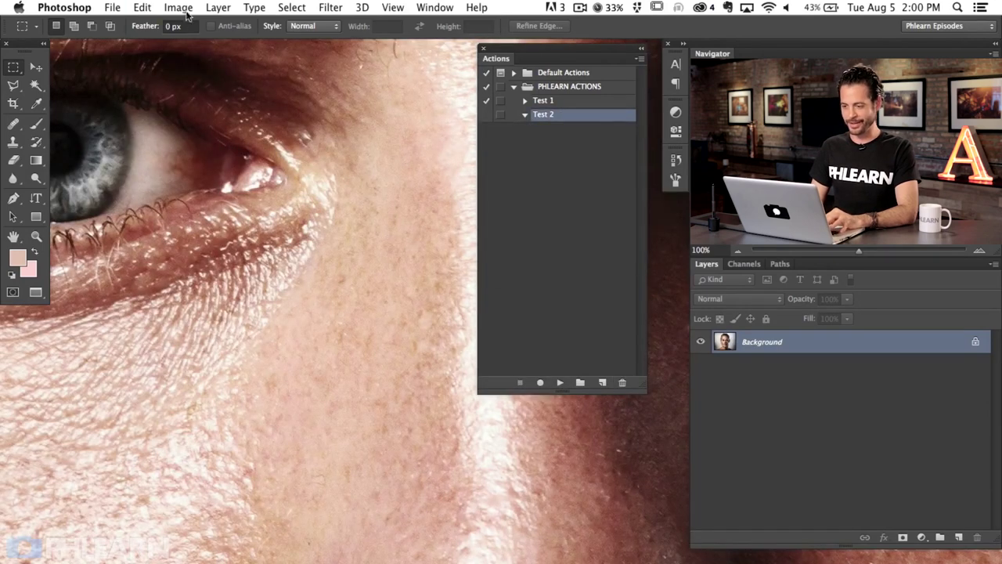
Step: Resume recording Test 2 and record resizing the portrait to a width of 800 pixels
{"action": "left_click", "coordinate": [541, 382]}
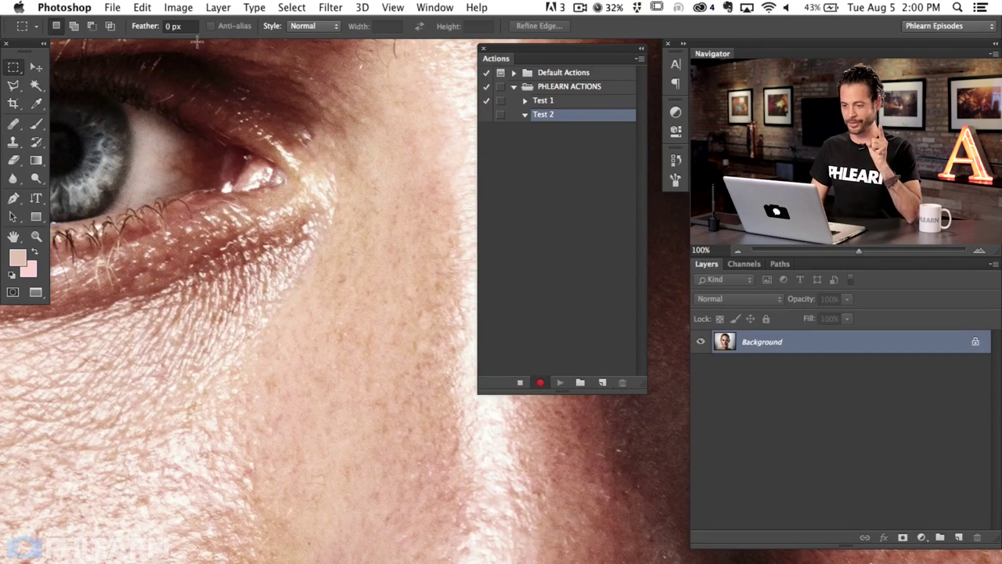
{"action": "left_click", "coordinate": [178, 8]}
{"action": "left_click", "coordinate": [231, 117]}
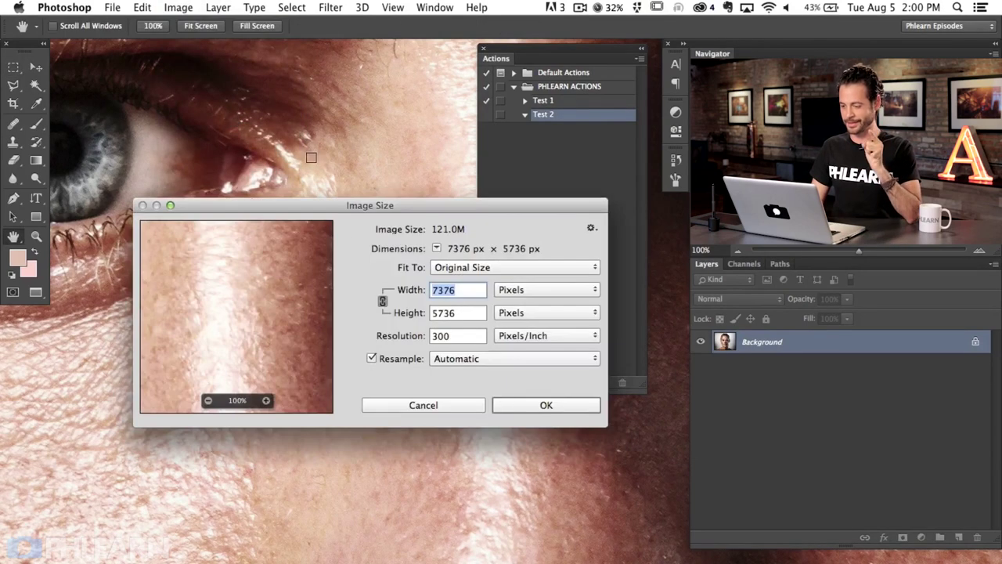
{"action": "type", "text": "800"}
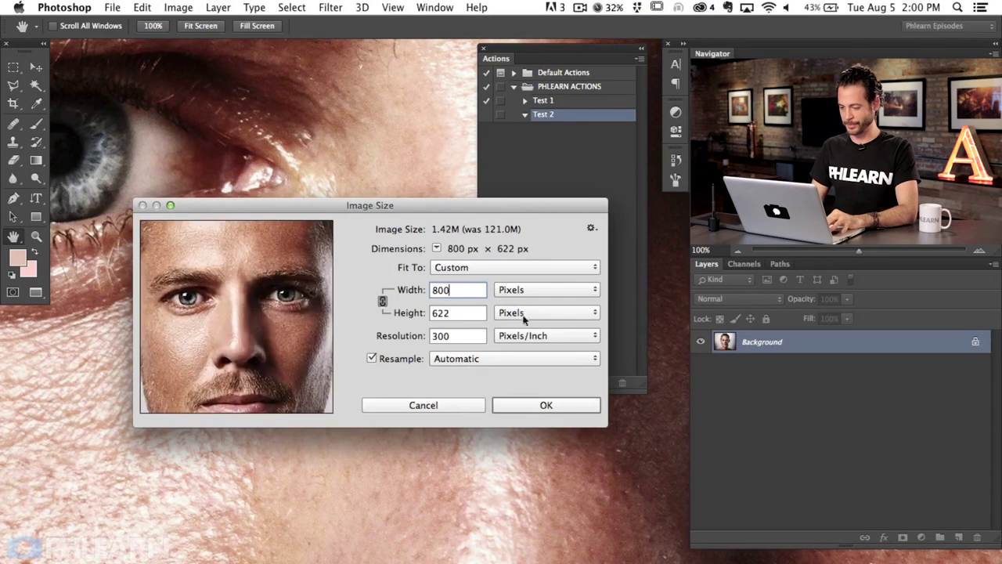
{"action": "left_click", "coordinate": [582, 405]}
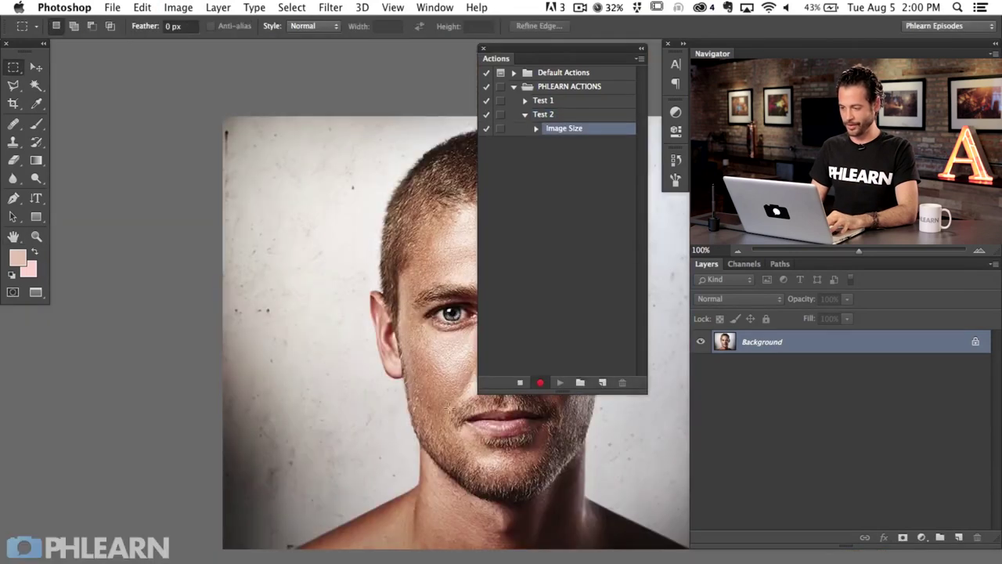
{"action": "left_click_drag", "start_coordinate": [433, 414], "coordinate": [241, 387]}
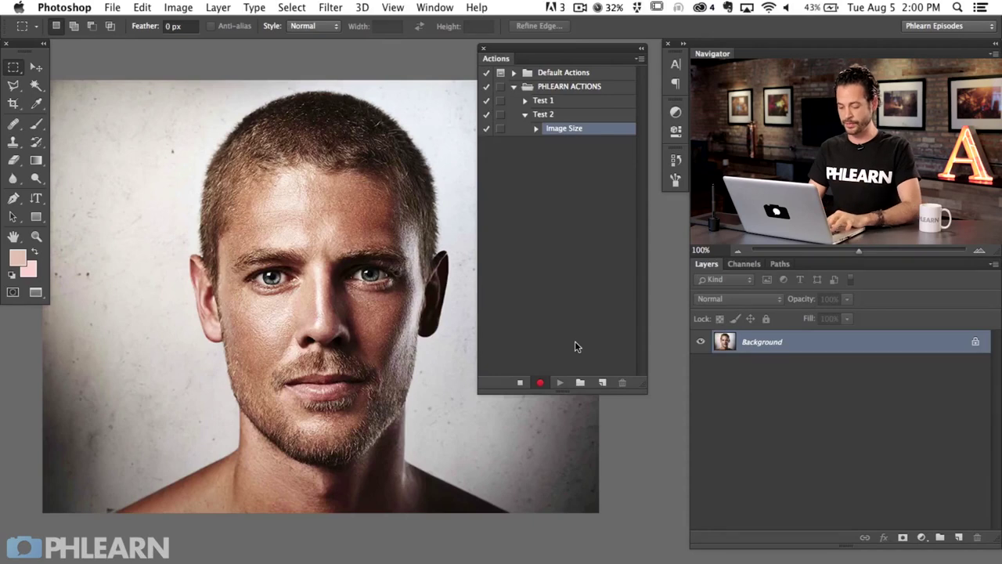
Step: Record in Test 2 a new layer holding a merged copy of the visible image, and desaturate it
{"action": "key", "text": "super+alt+shift+n"}
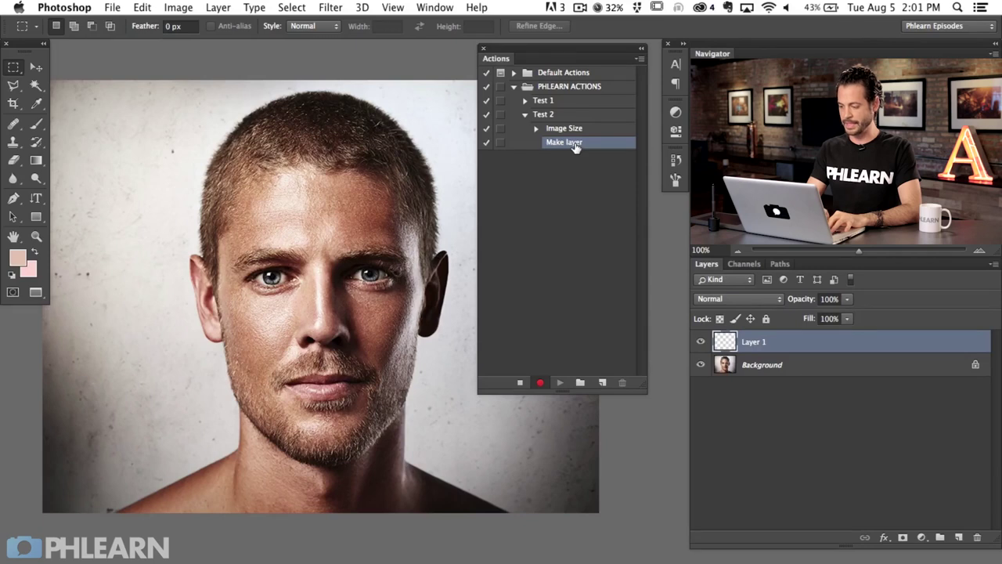
{"action": "key", "text": "alt+shift+super+e"}
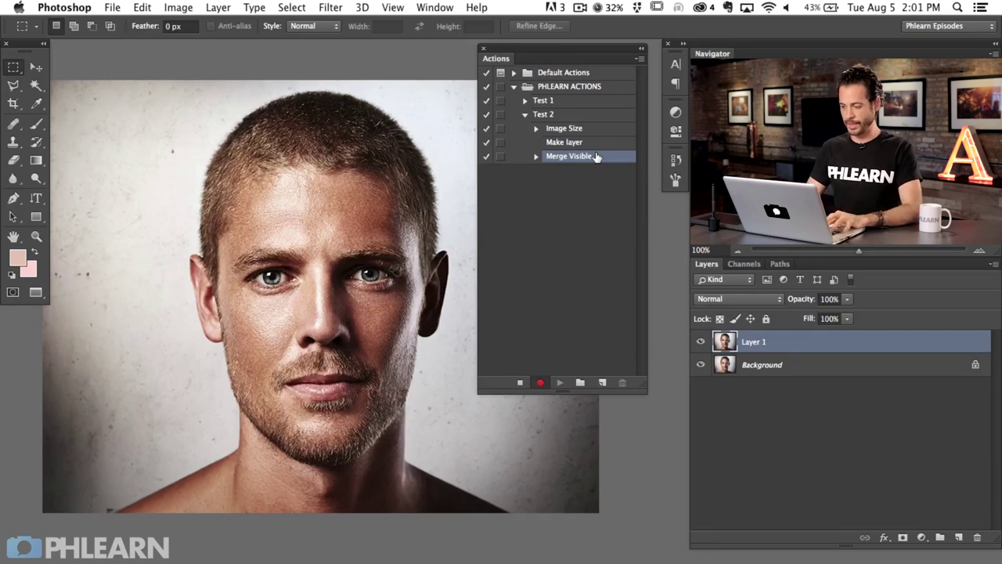
{"action": "key", "text": "super+shift+u"}
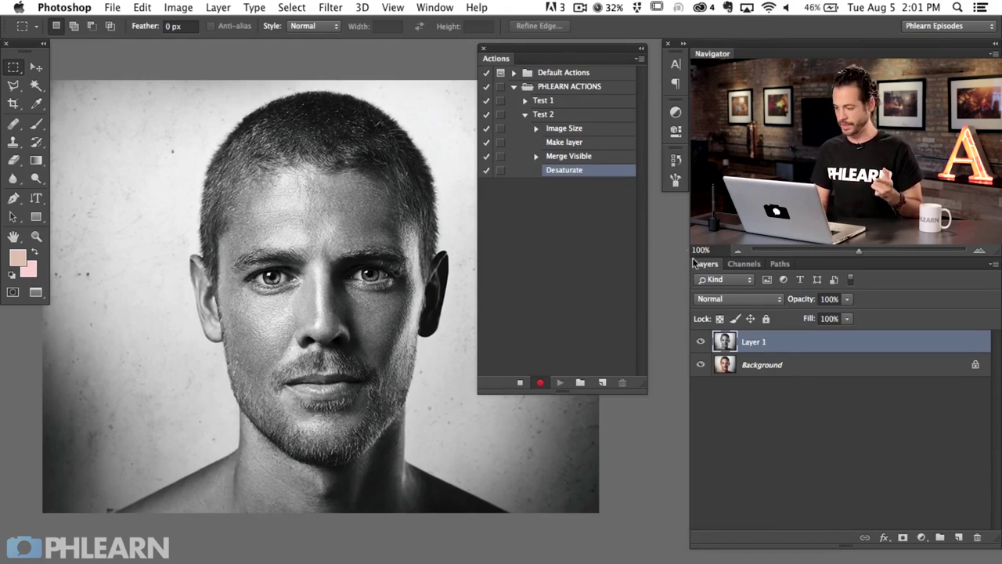
Step: Try the Darken, Lighten and Lighter Color blend modes on Layer 1, lower its opacity to 21%, and end the recording
{"action": "left_click", "coordinate": [735, 302]}
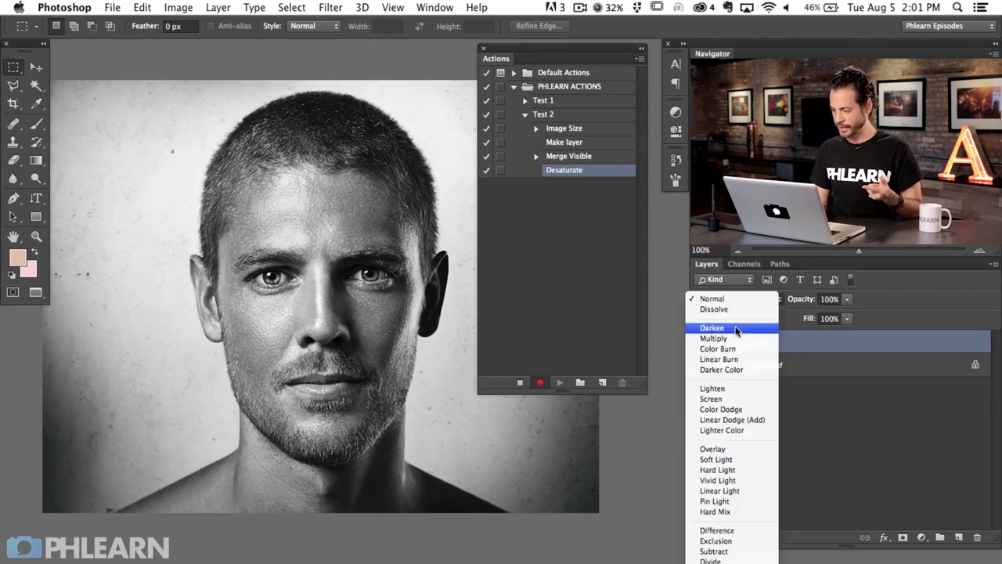
{"action": "left_click", "coordinate": [736, 329]}
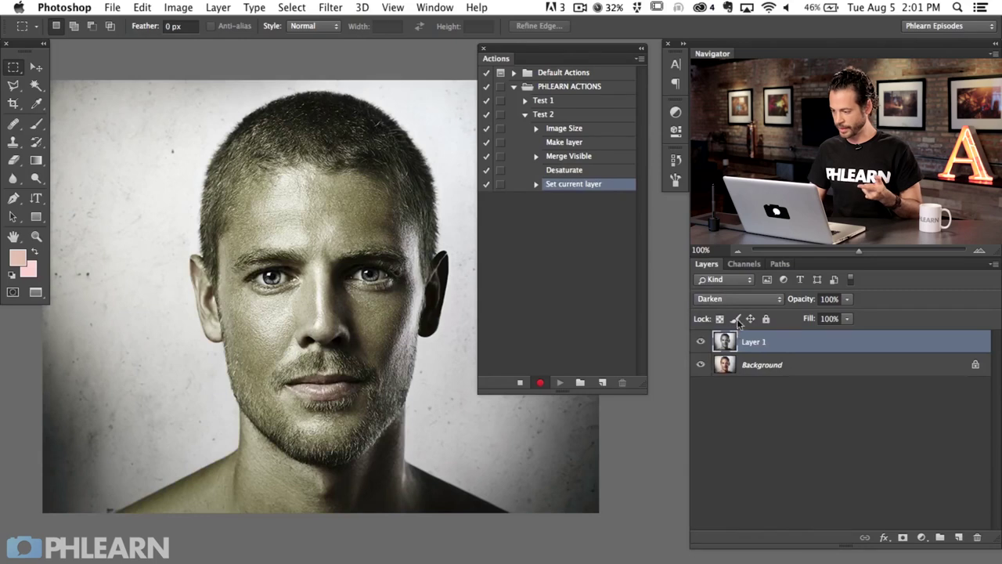
{"action": "left_click", "coordinate": [742, 302]}
{"action": "left_click", "coordinate": [744, 365]}
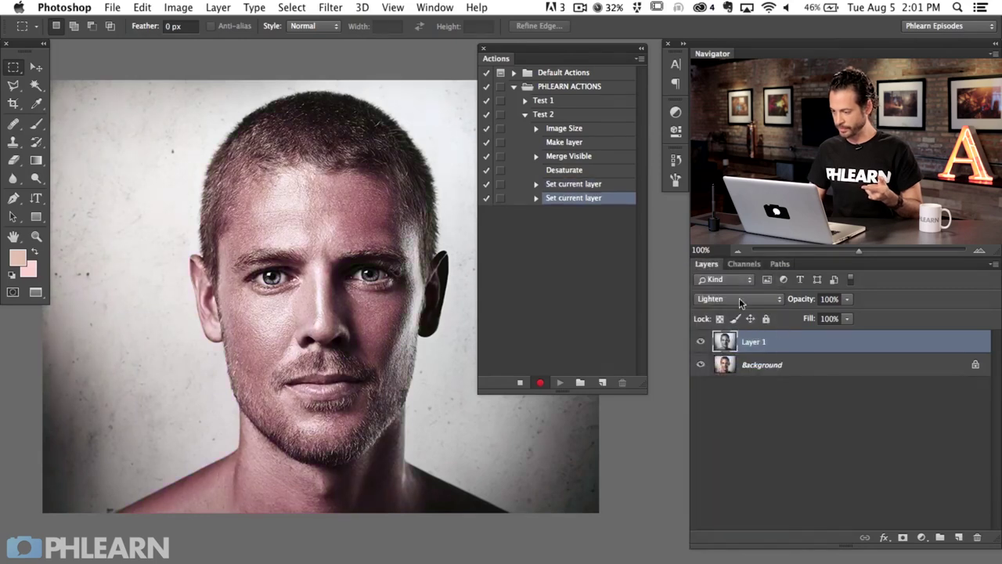
{"action": "left_click", "coordinate": [739, 297]}
{"action": "left_click", "coordinate": [742, 342]}
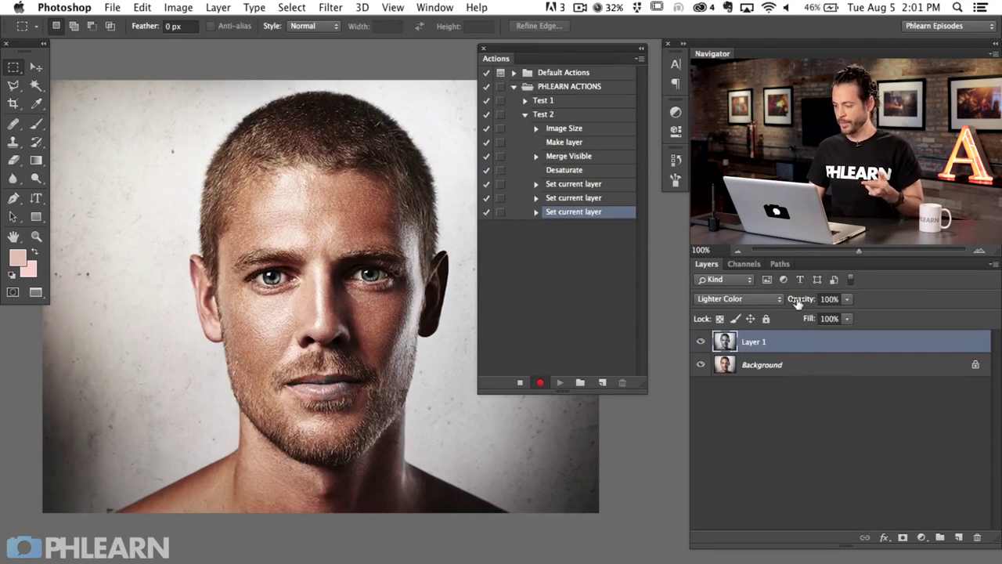
{"action": "mouse_move", "coordinate": [797, 304]}
{"action": "left_mouse_down"}
{"action": "mouse_move", "coordinate": [772, 304]}
{"action": "mouse_move", "coordinate": [793, 303]}
{"action": "left_mouse_up"}
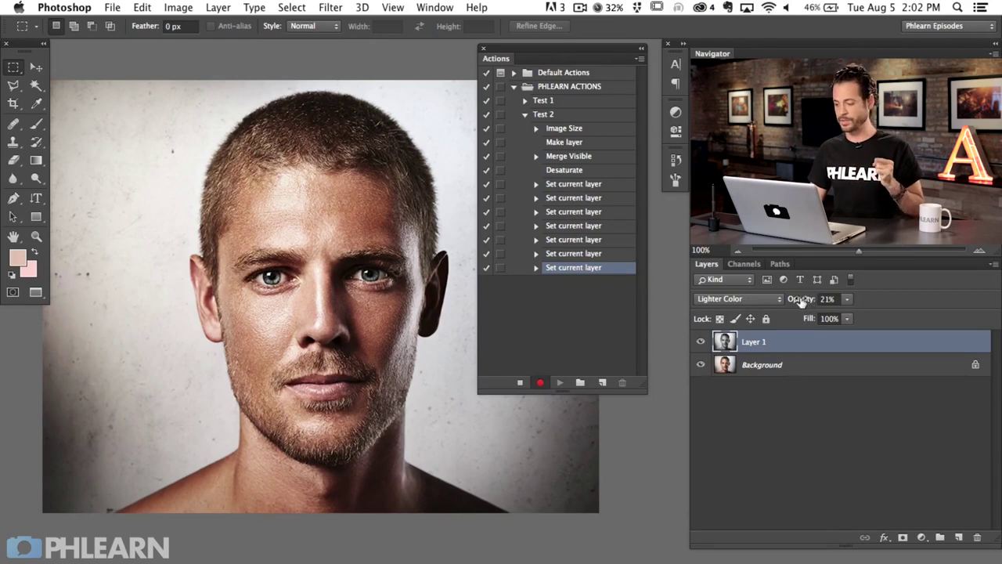
{"action": "left_click", "coordinate": [520, 382]}
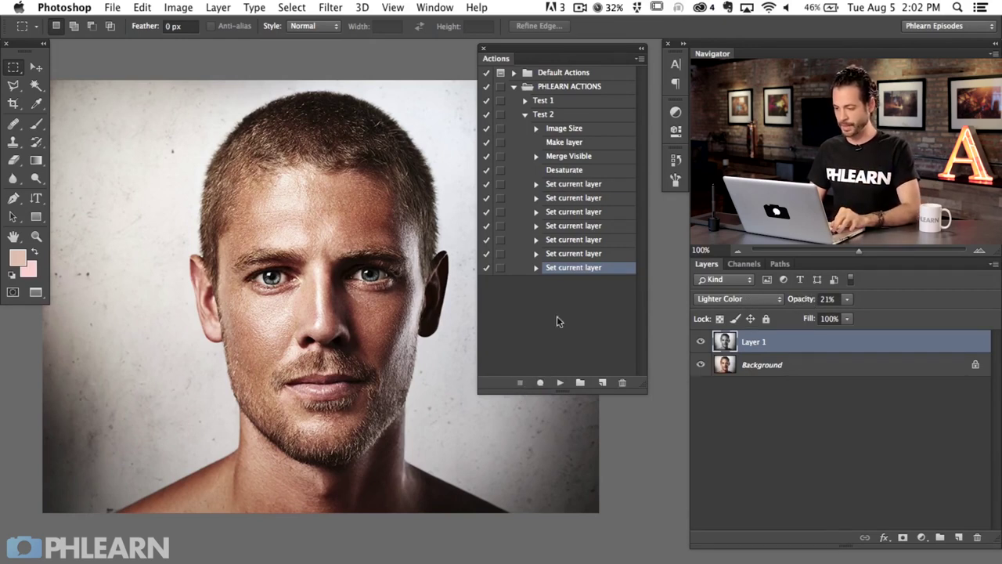
Step: Delete all the Set current layer steps from Test 2 and return Layer 1 to Normal blending at 100% opacity
{"action": "left_click", "coordinate": [614, 189], "text": "shift"}
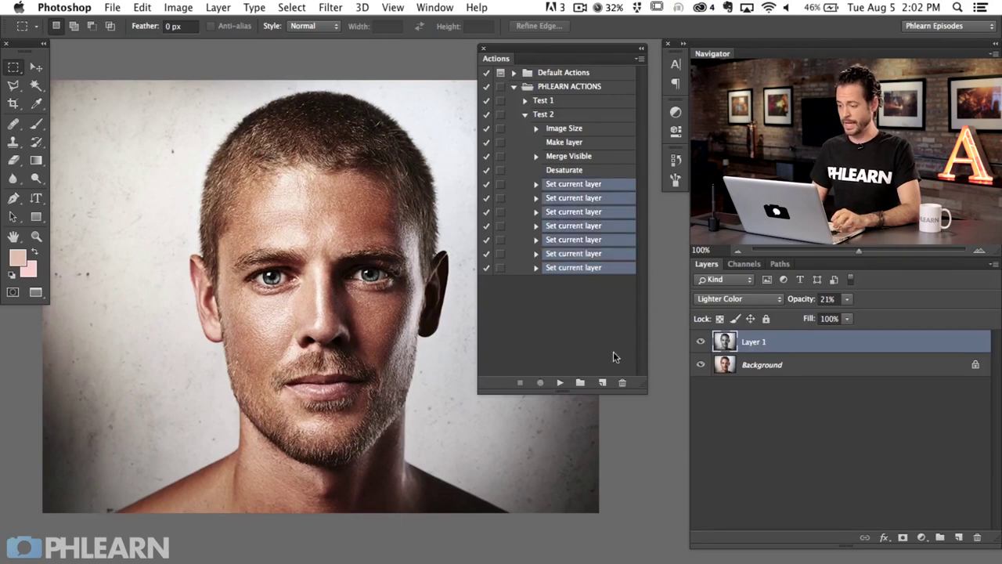
{"action": "left_click", "coordinate": [621, 383]}
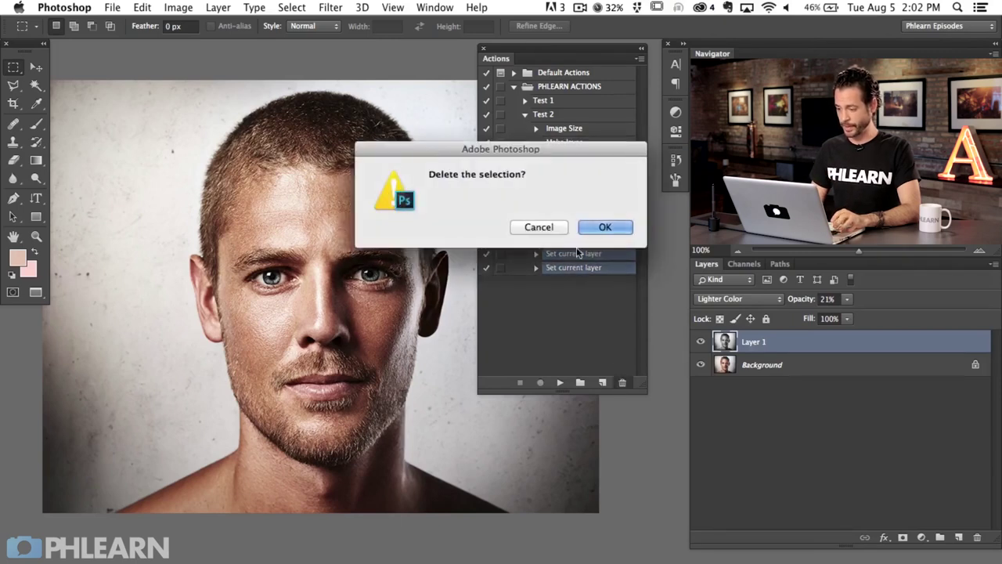
{"action": "left_click", "coordinate": [601, 227]}
{"action": "left_click", "coordinate": [739, 299]}
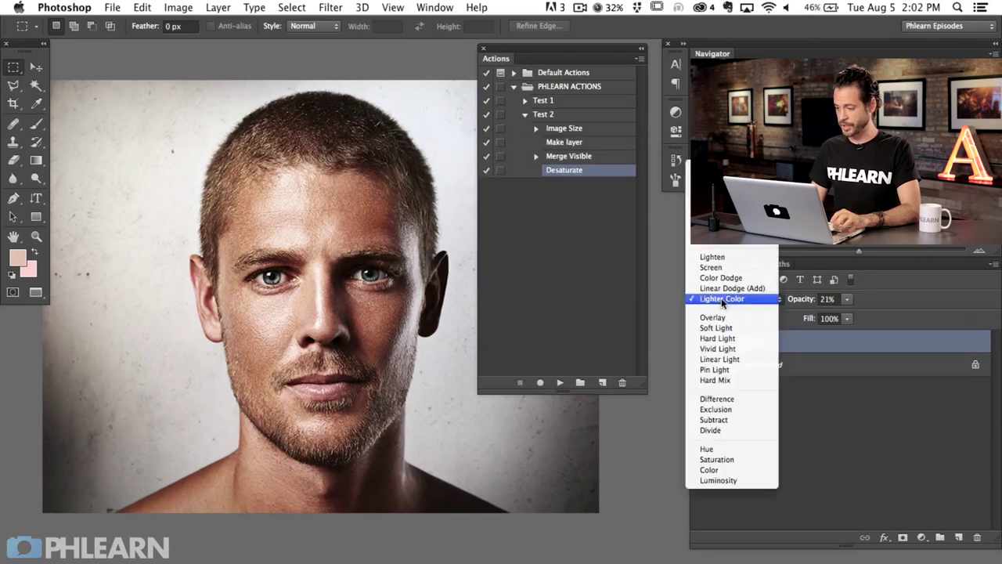
{"action": "left_click", "coordinate": [713, 166]}
{"action": "left_click_drag", "start_coordinate": [797, 304], "coordinate": [909, 304]}
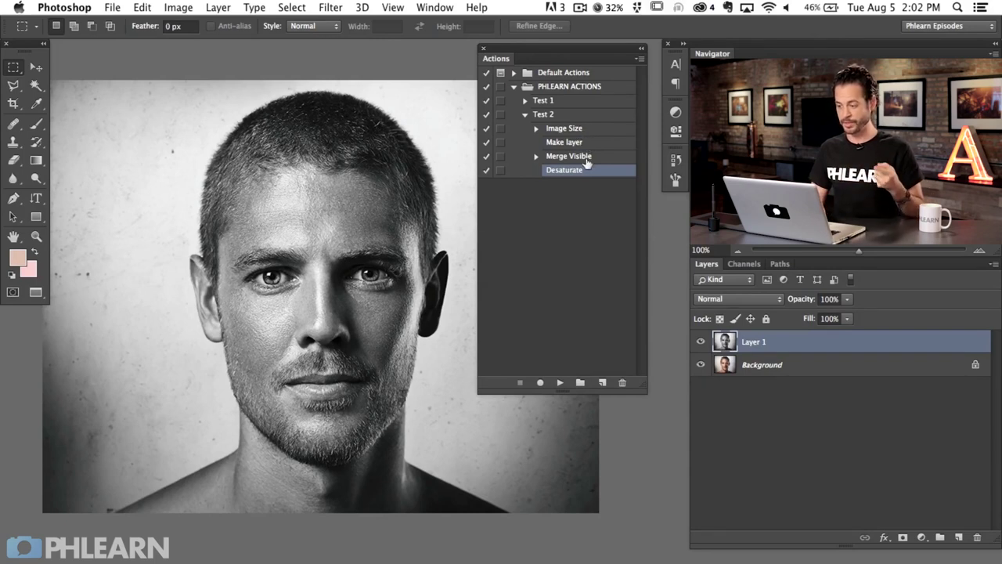
Step: Resume recording Test 2 after the Desaturate step and open Layer 1's blending options, keeping the face in view
{"action": "left_click", "coordinate": [540, 383]}
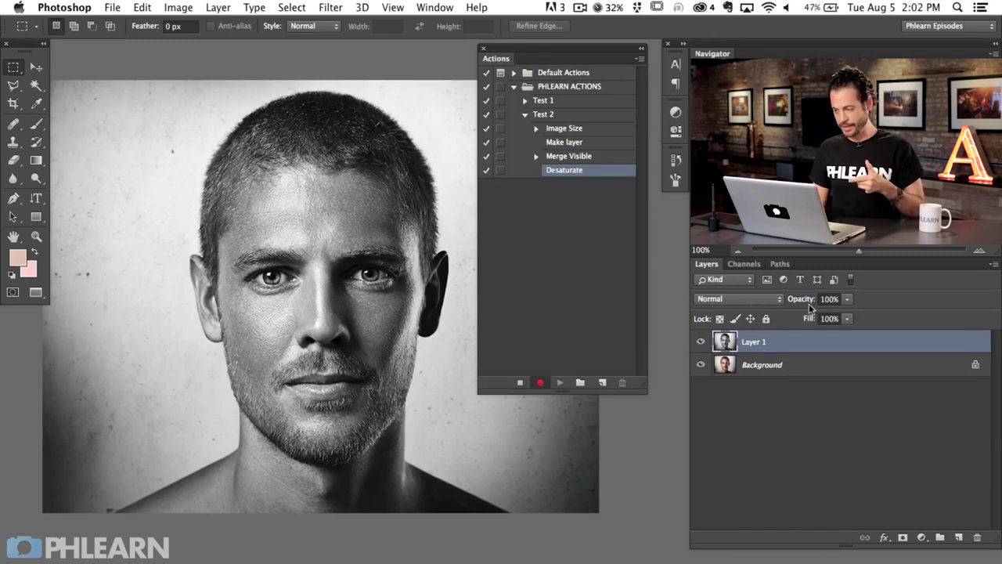
{"action": "double_click", "coordinate": [846, 343]}
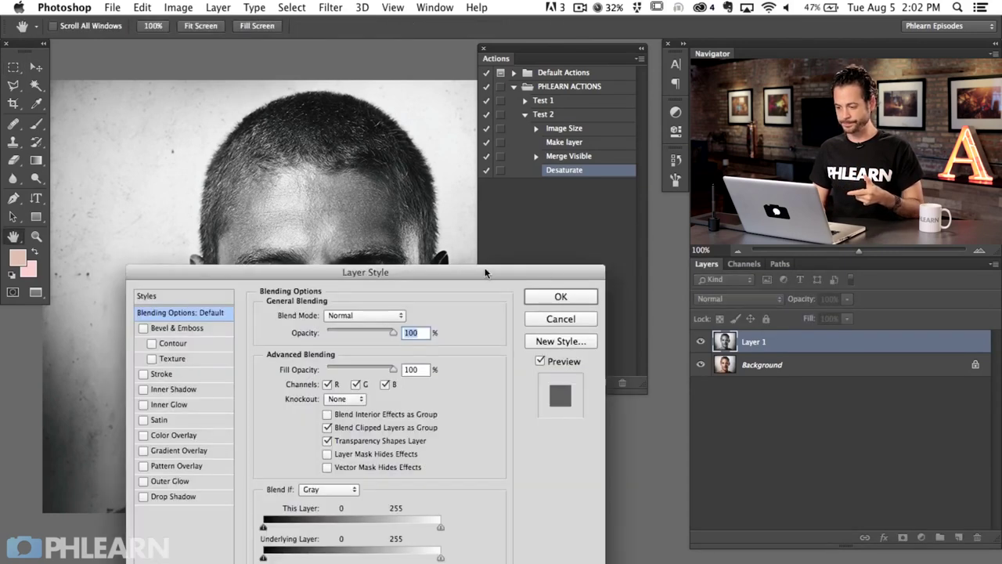
{"action": "left_click_drag", "start_coordinate": [479, 275], "coordinate": [401, 296]}
{"action": "scroll", "coordinate": [395, 262], "scroll_direction": "down", "scroll_amount": 5}
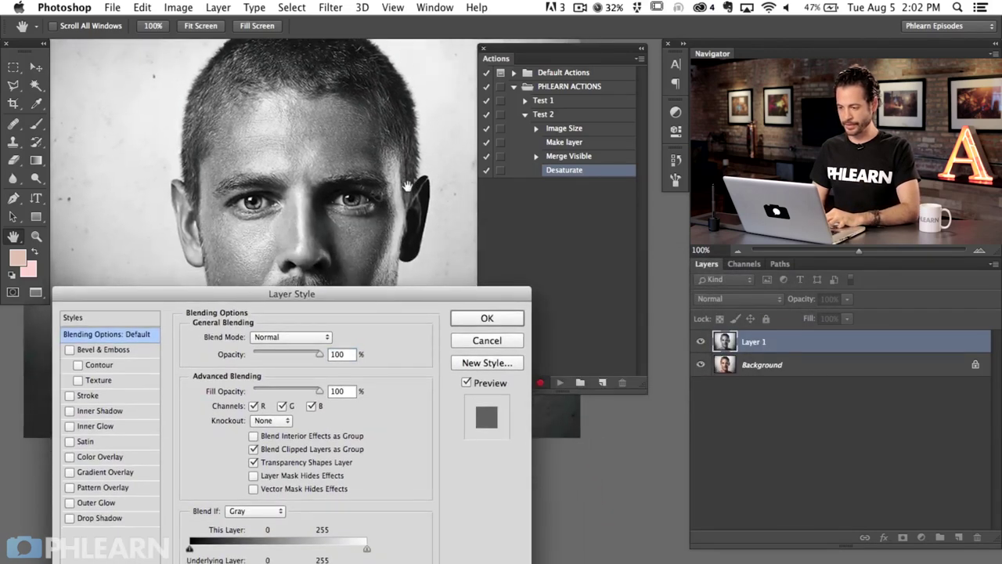
{"action": "left_click_drag", "start_coordinate": [382, 294], "coordinate": [376, 260]}
Step: Preview Layer 1 in the Darken, Color Burn, Screen, Linear Dodge (Add), Hard Light and Linear Light blend modes
{"action": "left_click", "coordinate": [321, 301]}
{"action": "left_click", "coordinate": [303, 322]}
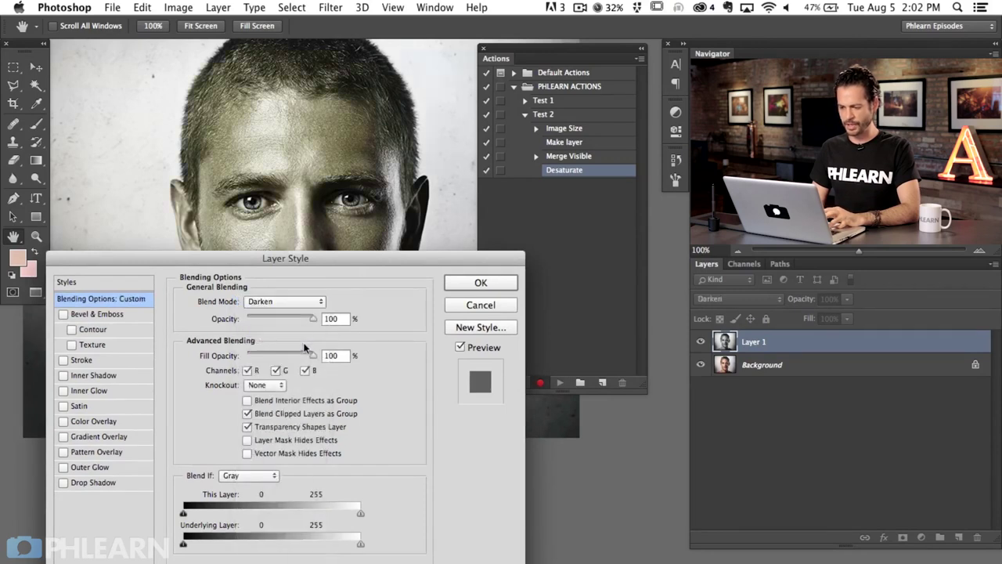
{"action": "left_click", "coordinate": [301, 306]}
{"action": "left_click", "coordinate": [298, 321]}
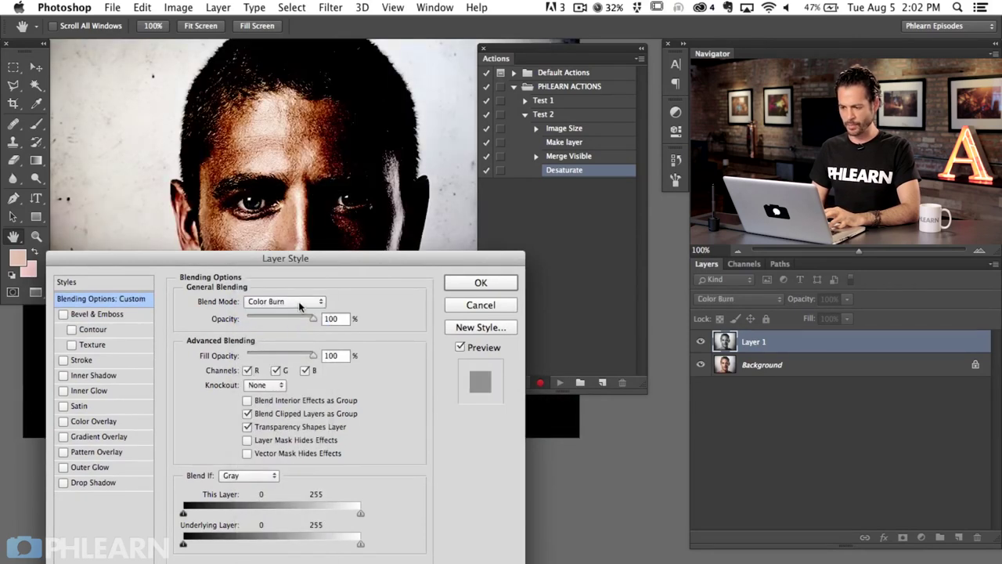
{"action": "left_click", "coordinate": [299, 306]}
{"action": "left_click", "coordinate": [302, 351]}
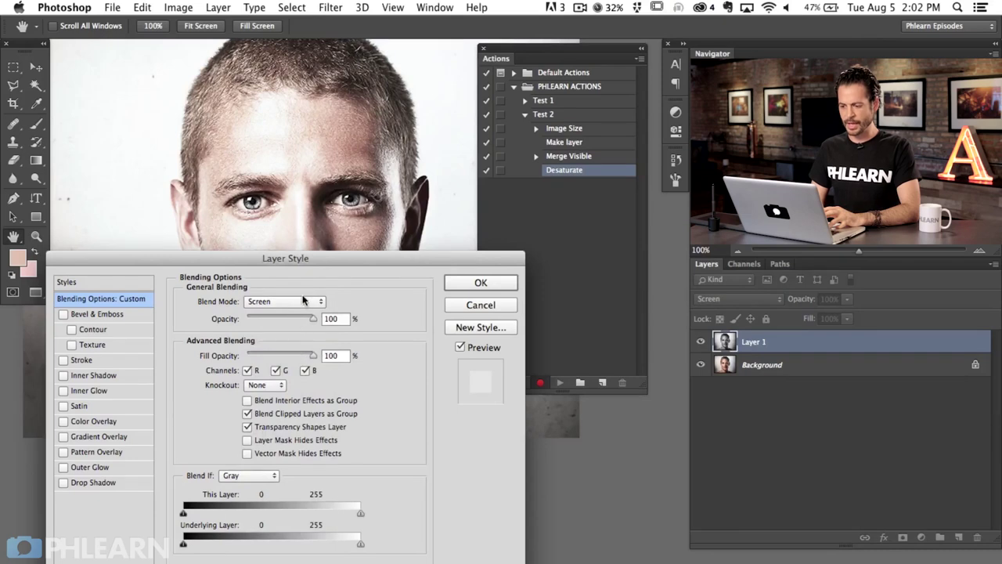
{"action": "left_click", "coordinate": [303, 301]}
{"action": "left_click", "coordinate": [301, 322]}
{"action": "left_click", "coordinate": [307, 305]}
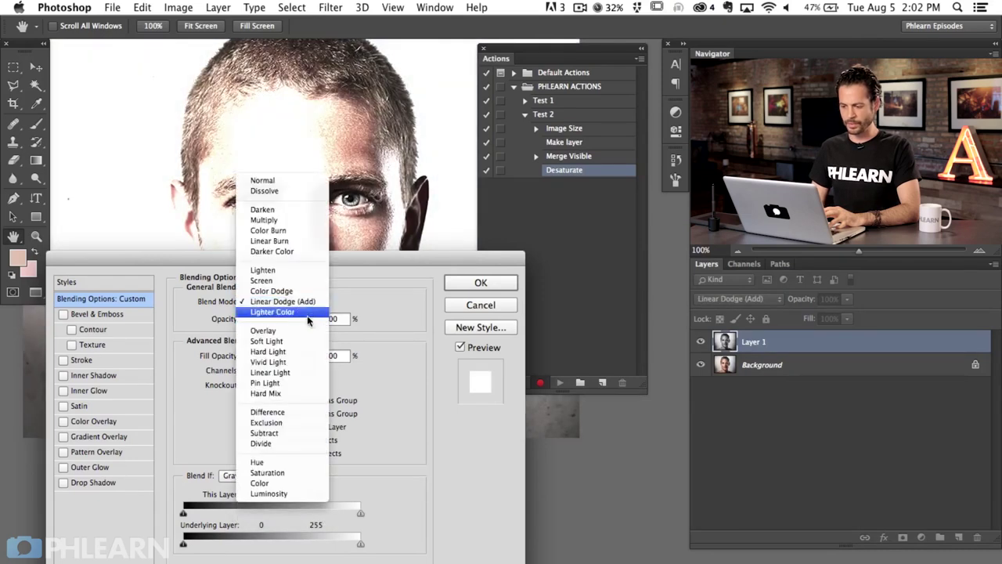
{"action": "left_click", "coordinate": [302, 352]}
{"action": "left_click", "coordinate": [307, 300]}
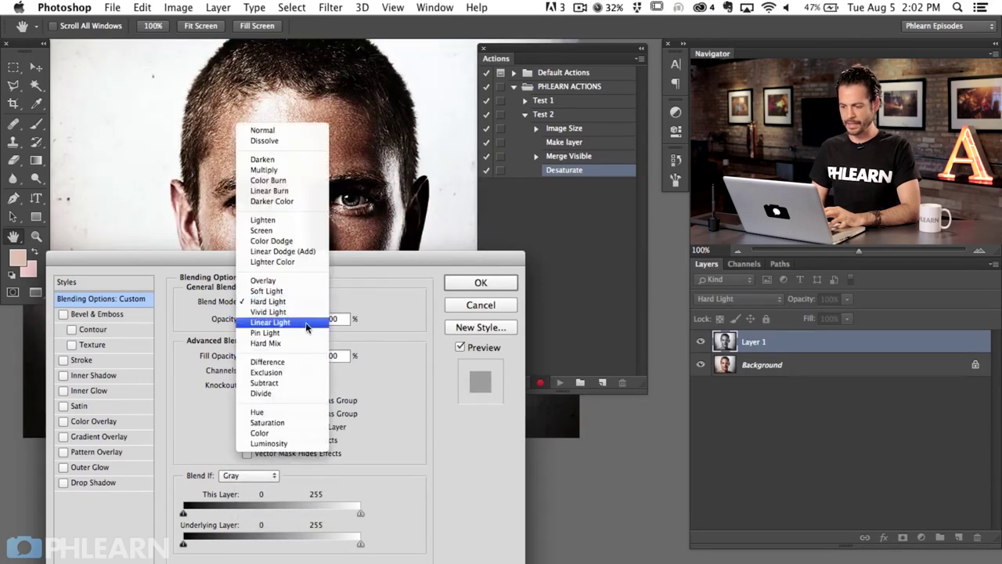
{"action": "left_click", "coordinate": [307, 322]}
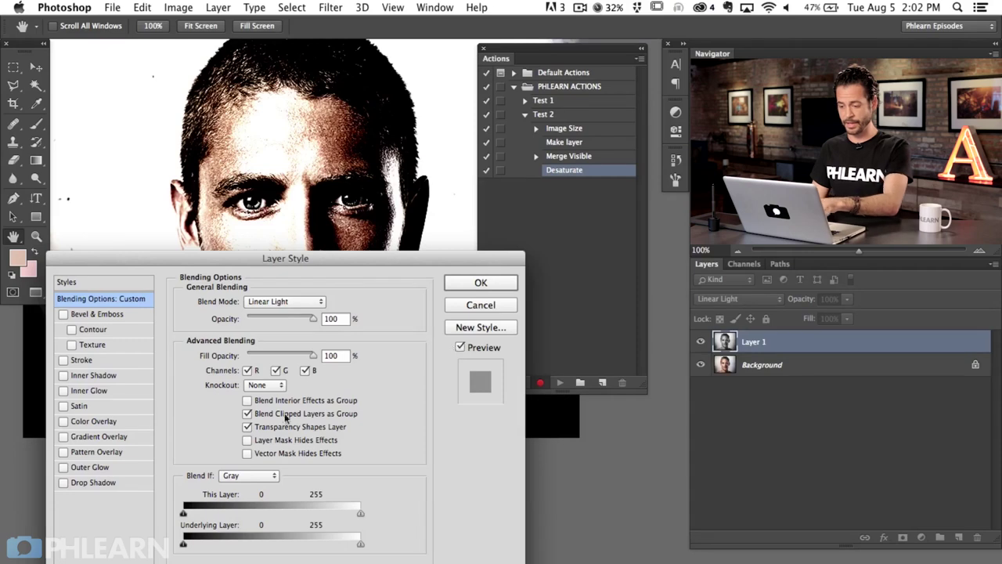
Step: Set Layer 1's blend mode to Overlay, try 26% opacity, and apply the layer style at 100% opacity
{"action": "left_click", "coordinate": [280, 305]}
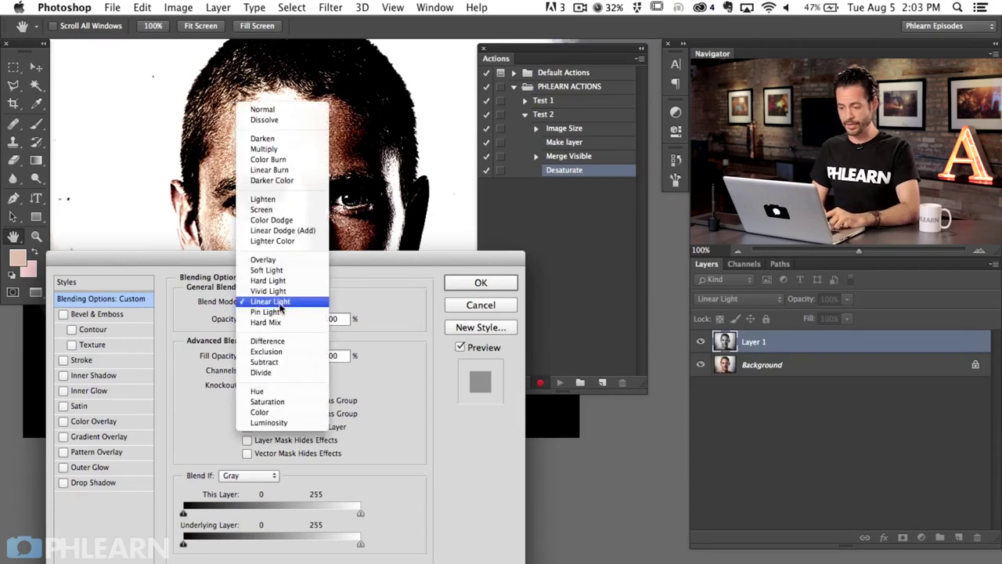
{"action": "left_click", "coordinate": [285, 260]}
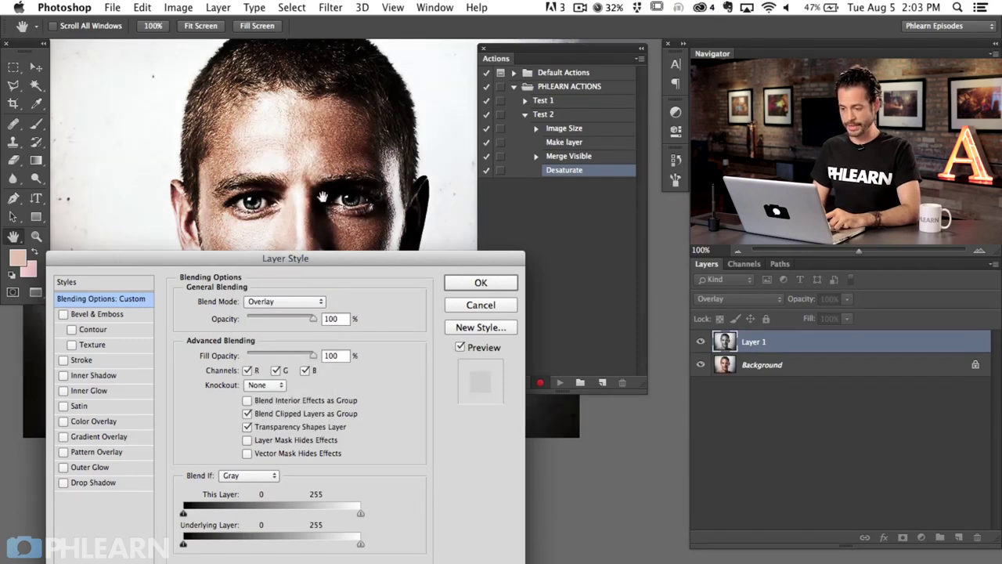
{"action": "left_click_drag", "start_coordinate": [311, 321], "coordinate": [265, 332]}
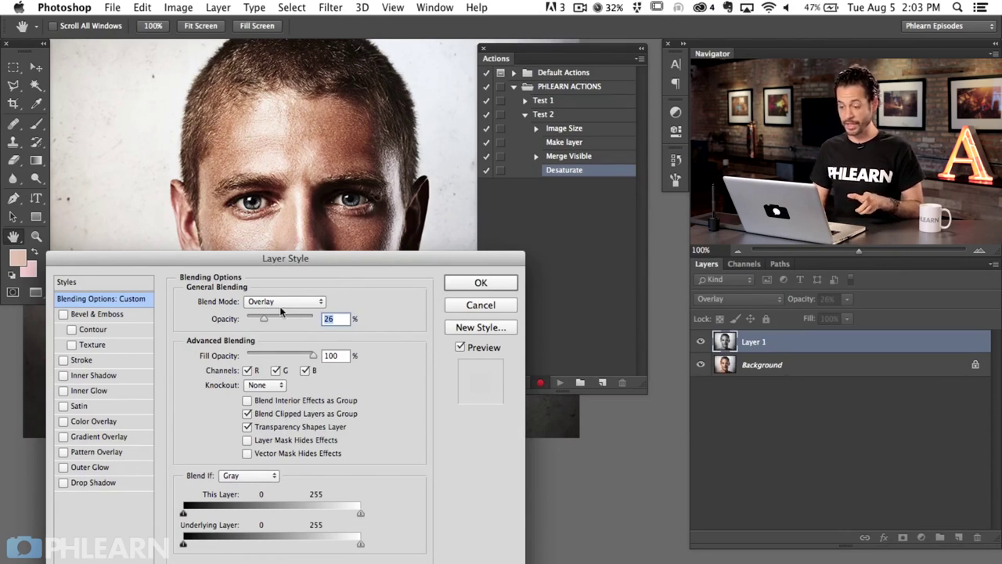
{"action": "left_click_drag", "start_coordinate": [262, 318], "coordinate": [354, 318]}
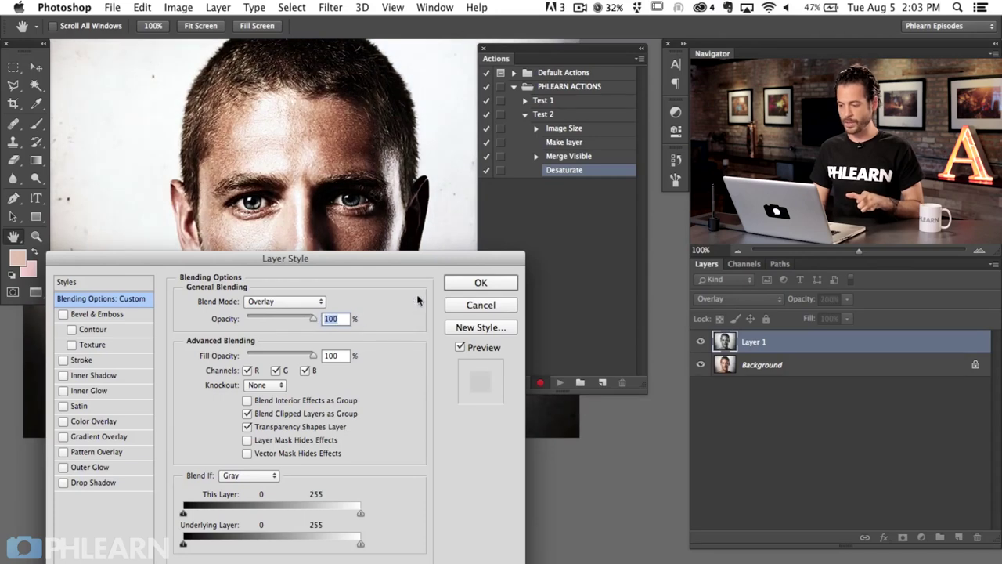
{"action": "left_click", "coordinate": [480, 282]}
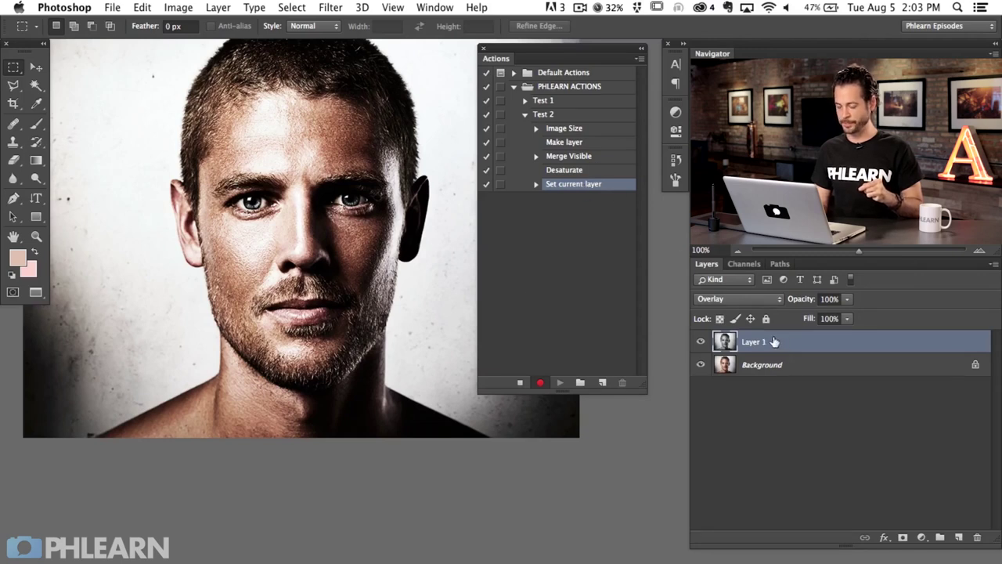
Step: Apply a High Pass filter with a 3.4-pixel radius to Layer 1, keeping the face in view while adjusting it
{"action": "left_click", "coordinate": [338, 11]}
{"action": "mouse_move", "coordinate": [412, 280]}
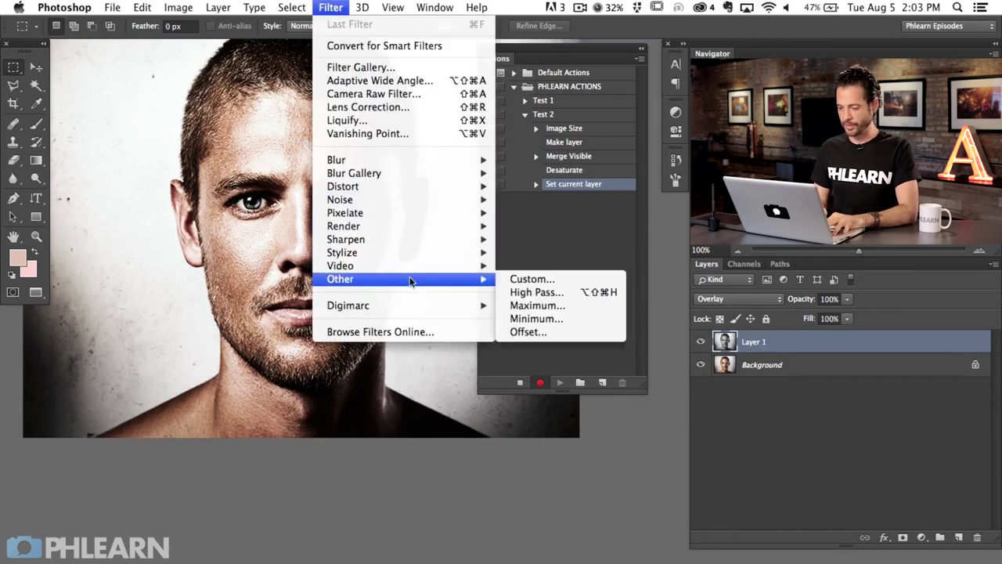
{"action": "left_click", "coordinate": [528, 292]}
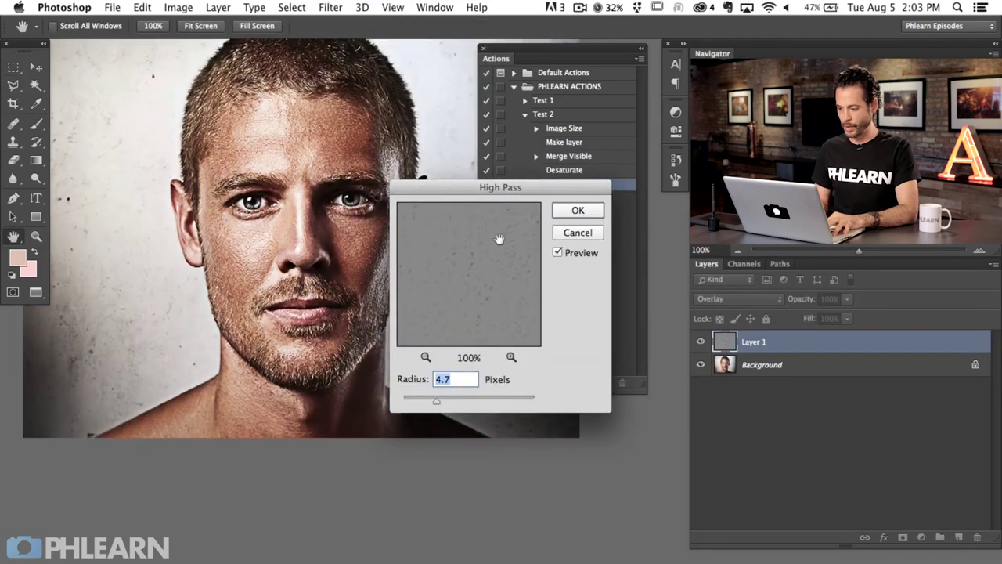
{"action": "left_click_drag", "start_coordinate": [461, 192], "coordinate": [300, 251]}
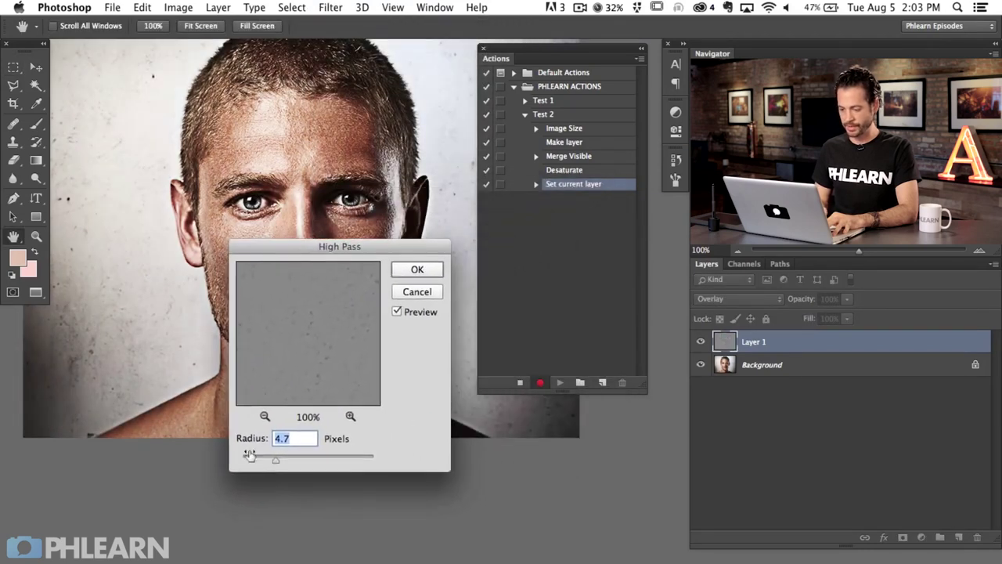
{"action": "mouse_move", "coordinate": [266, 463]}
{"action": "left_mouse_down"}
{"action": "mouse_move", "coordinate": [258, 457]}
{"action": "mouse_move", "coordinate": [279, 459]}
{"action": "mouse_move", "coordinate": [267, 458]}
{"action": "left_mouse_up"}
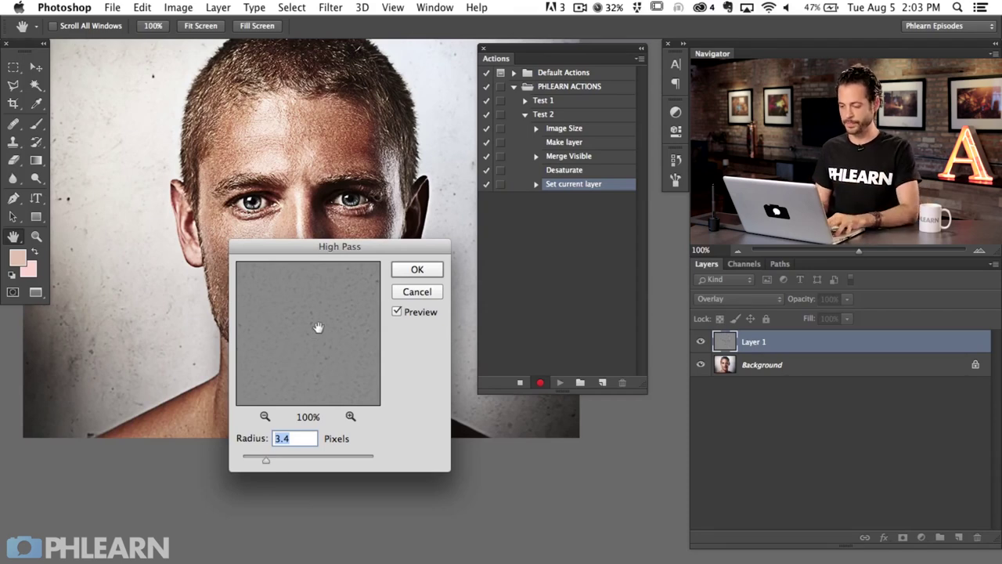
{"action": "left_click", "coordinate": [418, 270]}
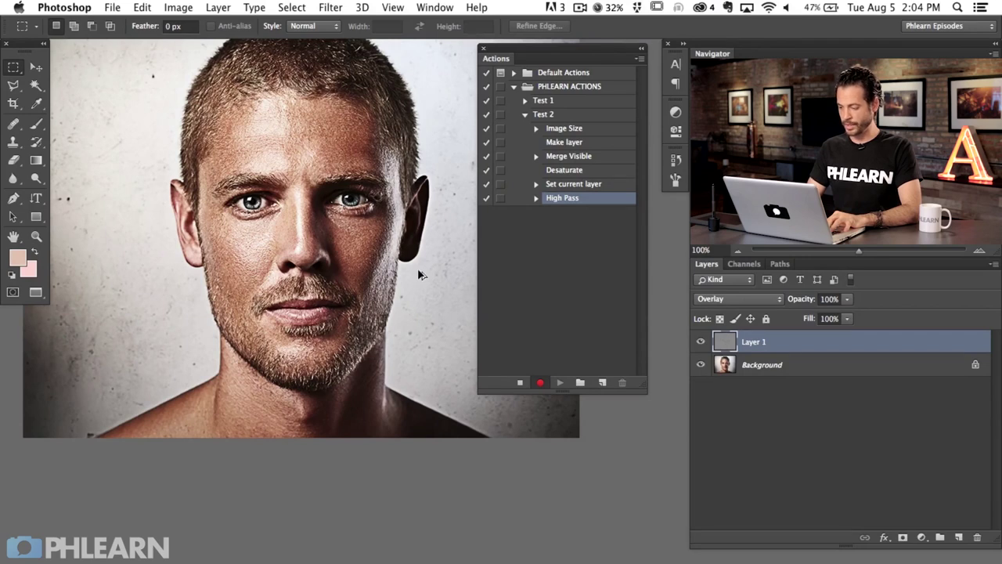
Step: Add a new layer above Layer 1 and fill it with a custom orange color in Normal mode at 100% opacity
{"action": "key", "text": "alt+shift+super+n"}
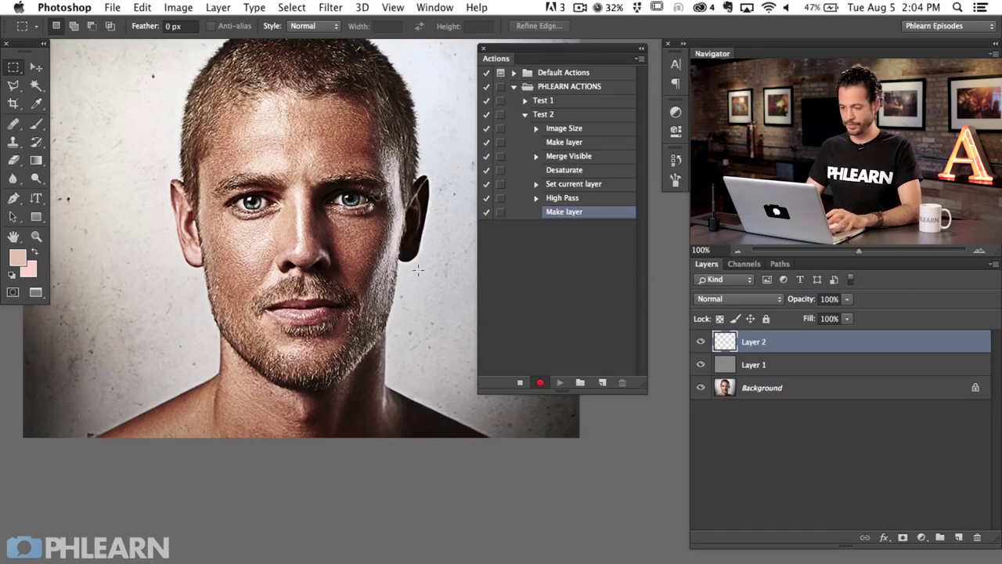
{"action": "key", "text": "shift+BackSpace"}
{"action": "left_click", "coordinate": [488, 244]}
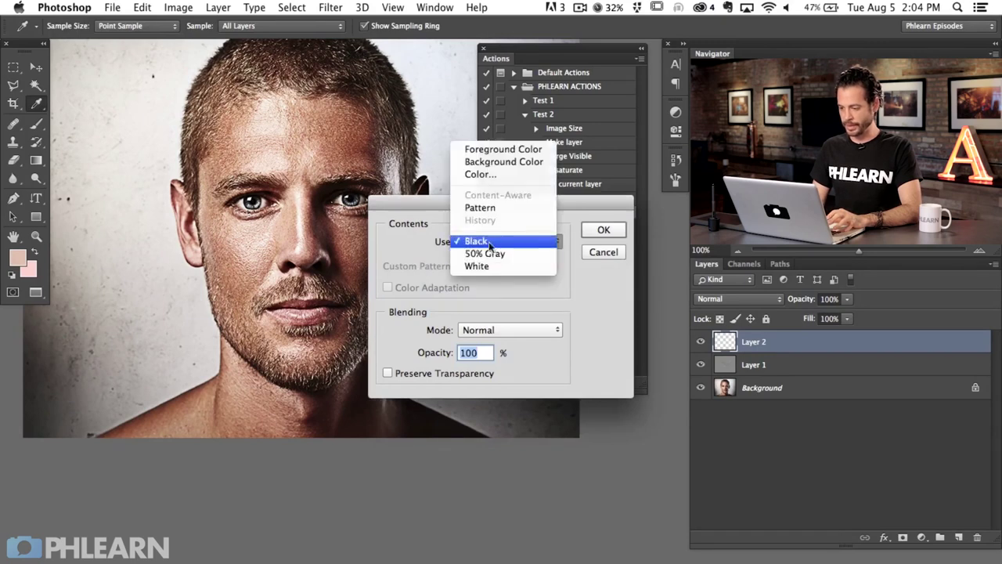
{"action": "left_click", "coordinate": [493, 174]}
{"action": "left_click_drag", "start_coordinate": [492, 171], "coordinate": [269, 228]}
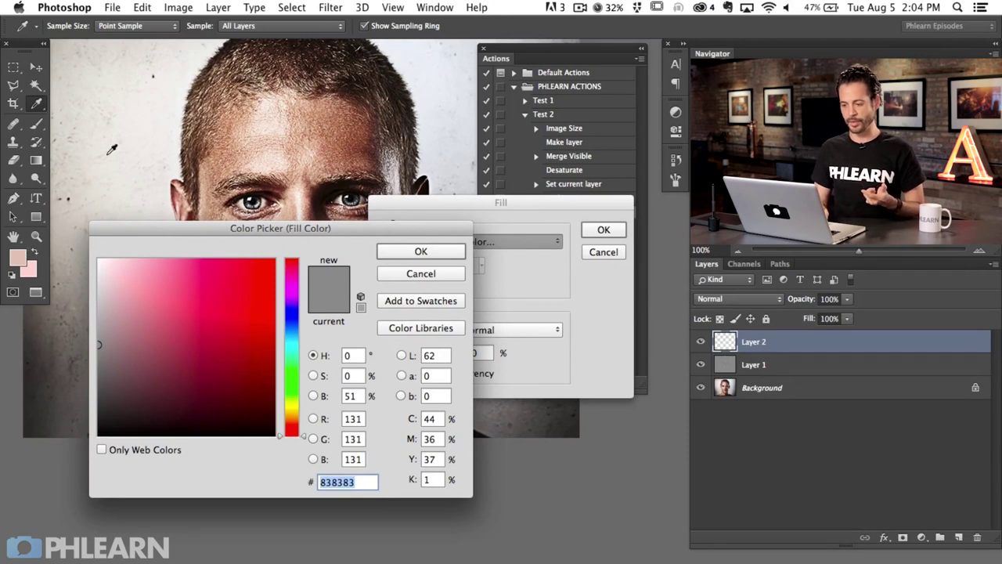
{"action": "mouse_move", "coordinate": [489, 205]}
{"action": "left_mouse_down"}
{"action": "mouse_move", "coordinate": [462, 193]}
{"action": "mouse_move", "coordinate": [477, 209]}
{"action": "left_mouse_up"}
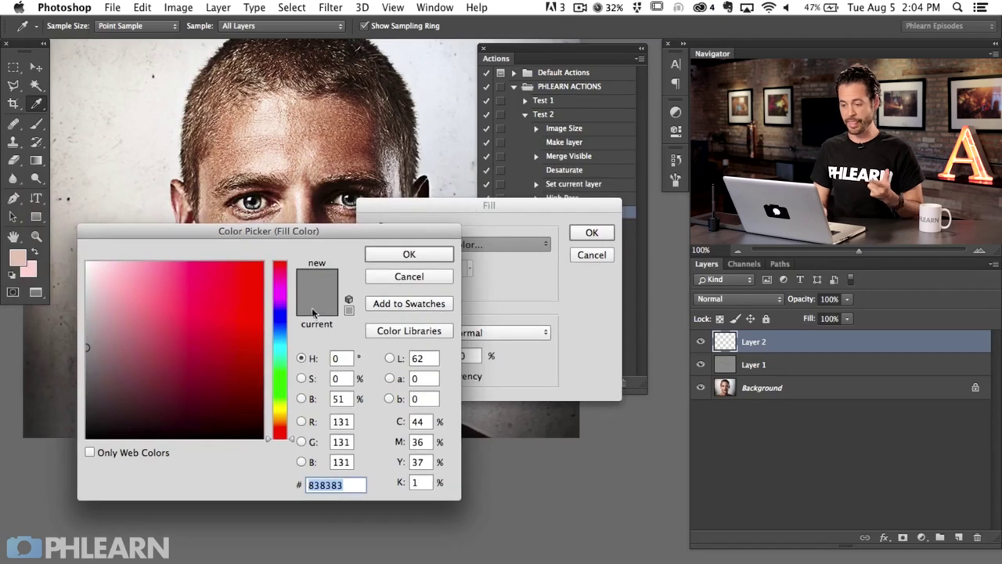
{"action": "left_click_drag", "start_coordinate": [280, 361], "coordinate": [286, 410]}
{"action": "left_click_drag", "start_coordinate": [250, 356], "coordinate": [282, 316]}
{"action": "left_click", "coordinate": [282, 416]}
{"action": "left_click_drag", "start_coordinate": [282, 415], "coordinate": [282, 415]}
{"action": "left_click", "coordinate": [384, 252]}
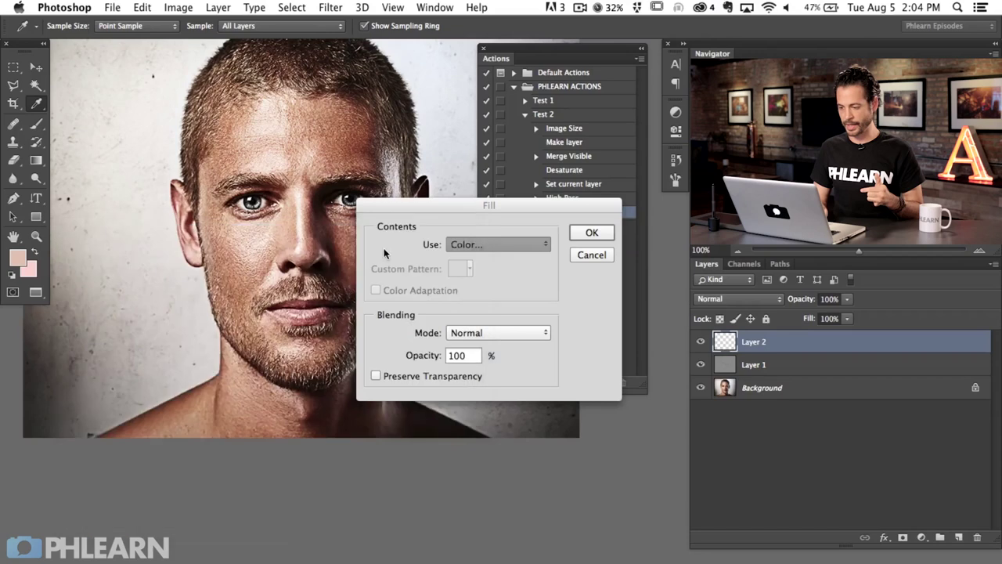
{"action": "left_click", "coordinate": [589, 232]}
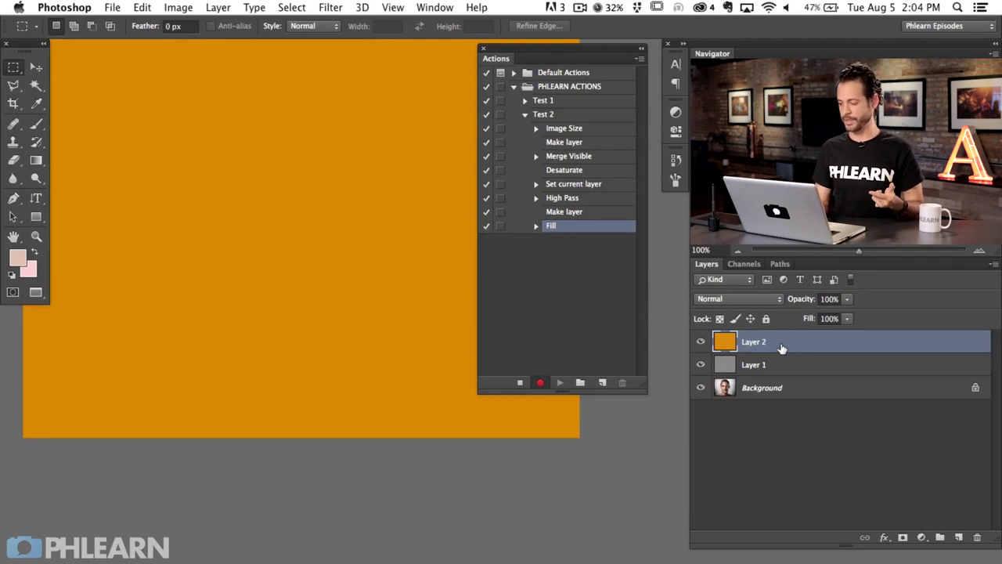
Step: Blend the orange Layer 2 in Soft Light at 10% opacity and stop recording Test 2
{"action": "double_click", "coordinate": [815, 349]}
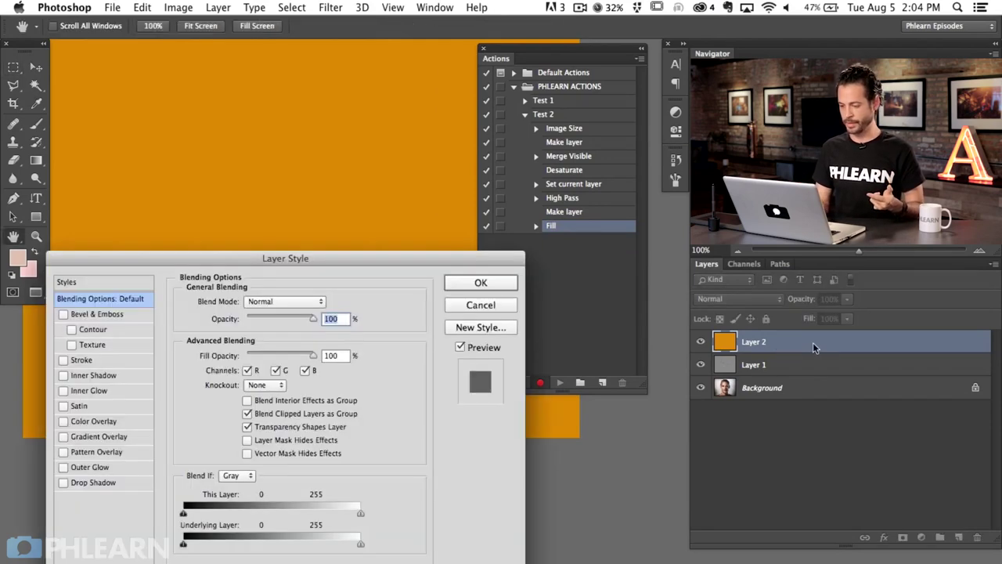
{"action": "left_click", "coordinate": [278, 304]}
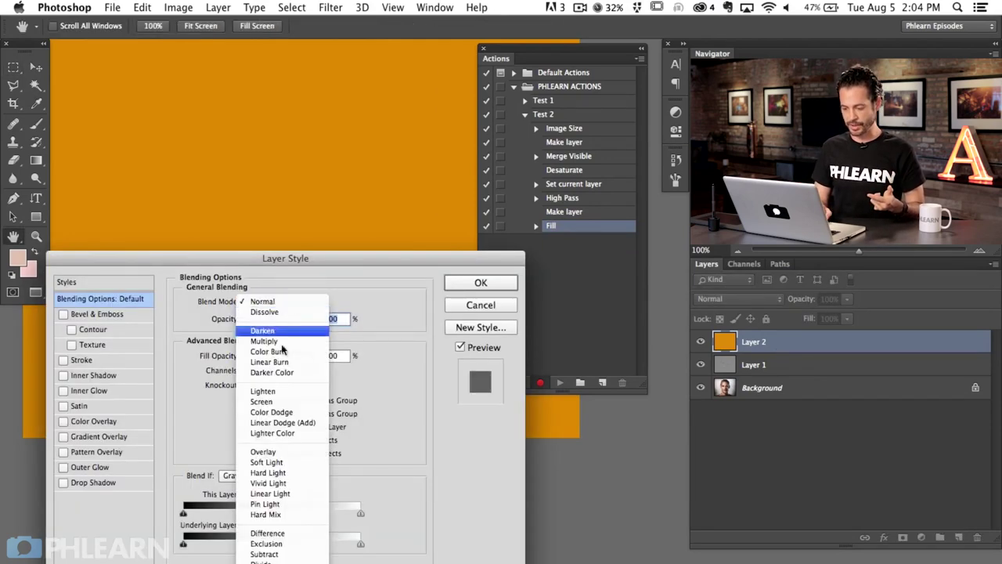
{"action": "left_click", "coordinate": [281, 462]}
{"action": "left_click_drag", "start_coordinate": [252, 321], "coordinate": [254, 320]}
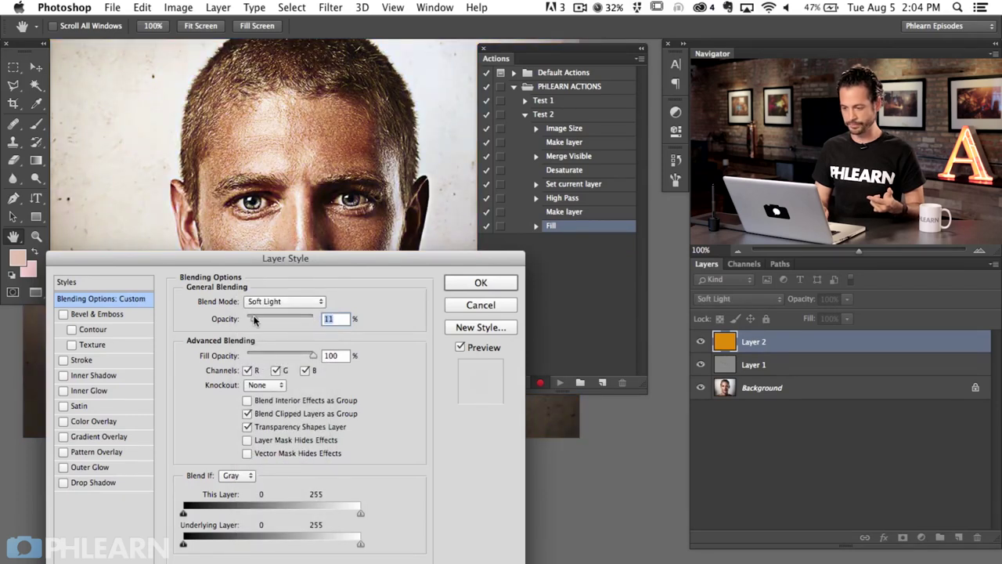
{"action": "type", "text": "10"}
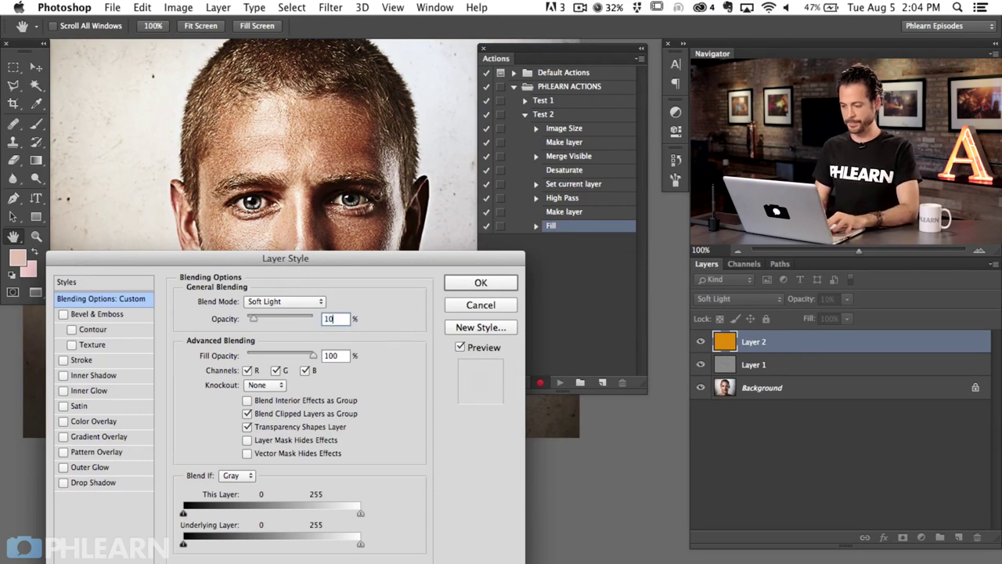
{"action": "left_click", "coordinate": [480, 283]}
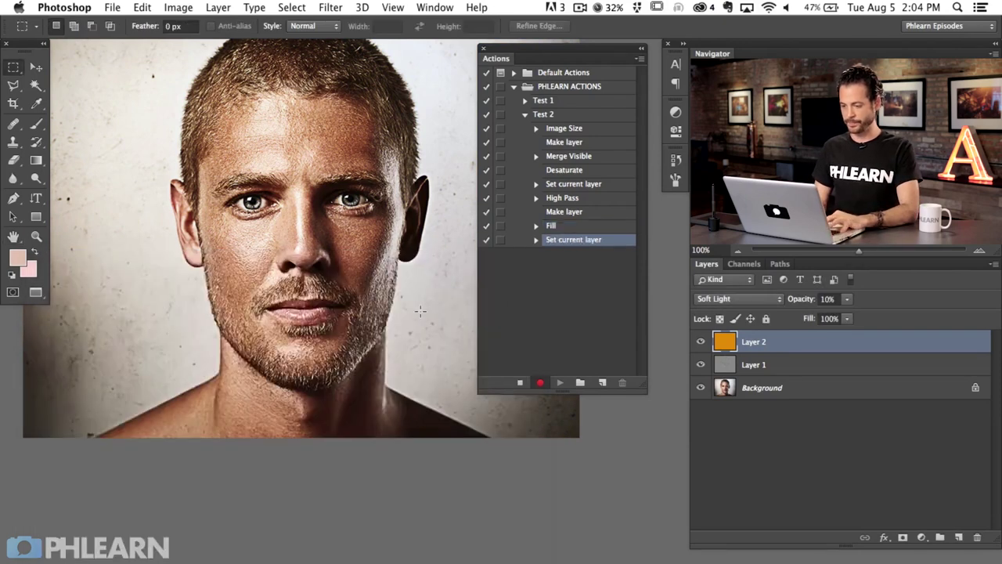
{"action": "left_click_drag", "start_coordinate": [397, 294], "coordinate": [416, 355]}
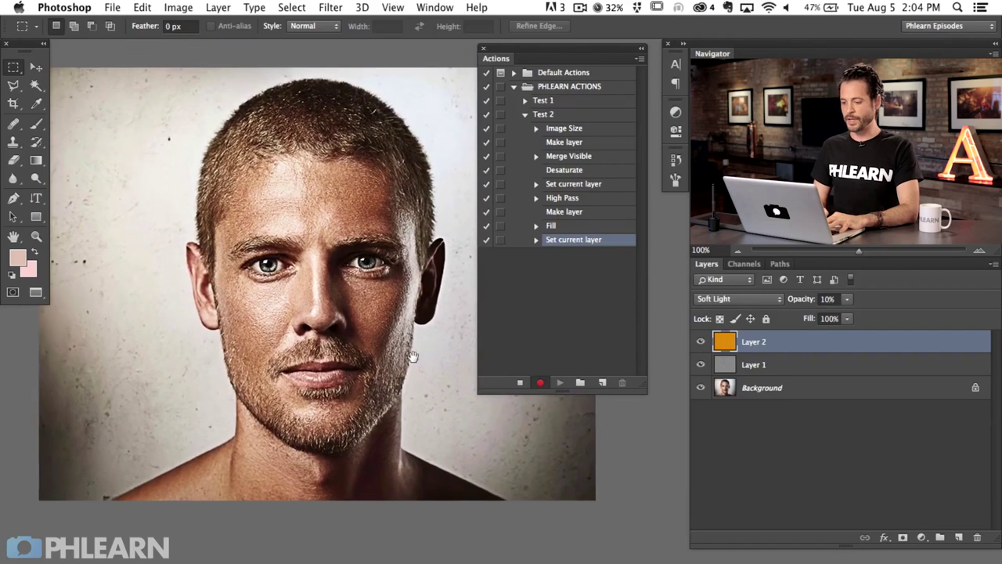
{"action": "left_click", "coordinate": [519, 382]}
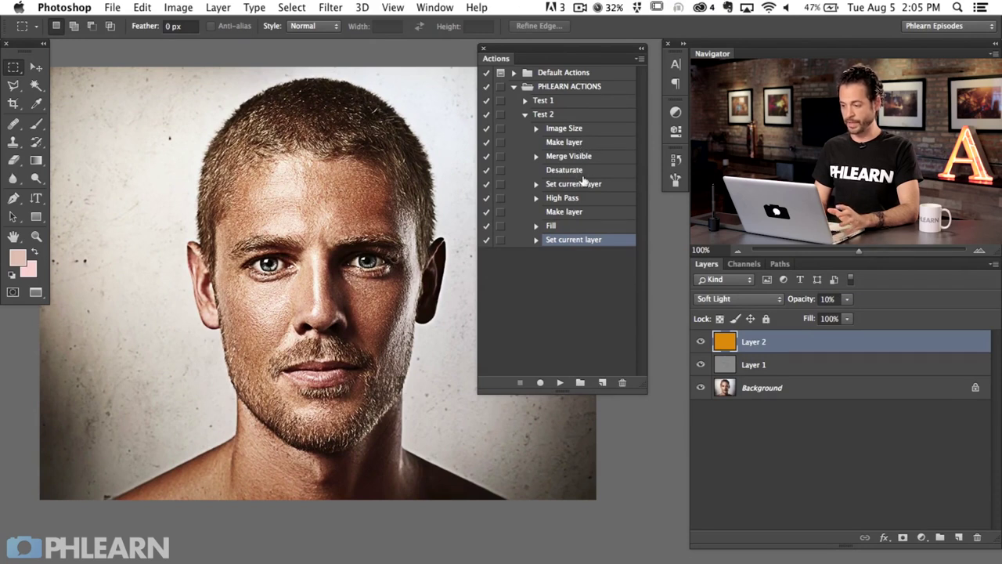
Step: Compare the portrait with and without Layer 1 and Layer 2 by toggling their visibility and examining the face up close
{"action": "left_click", "coordinate": [769, 371]}
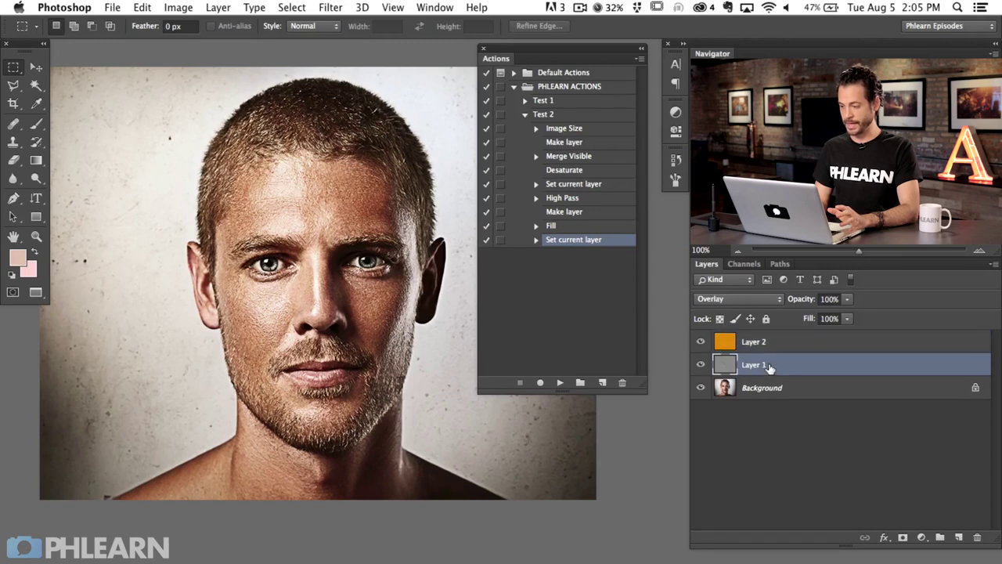
{"action": "left_click", "coordinate": [771, 342]}
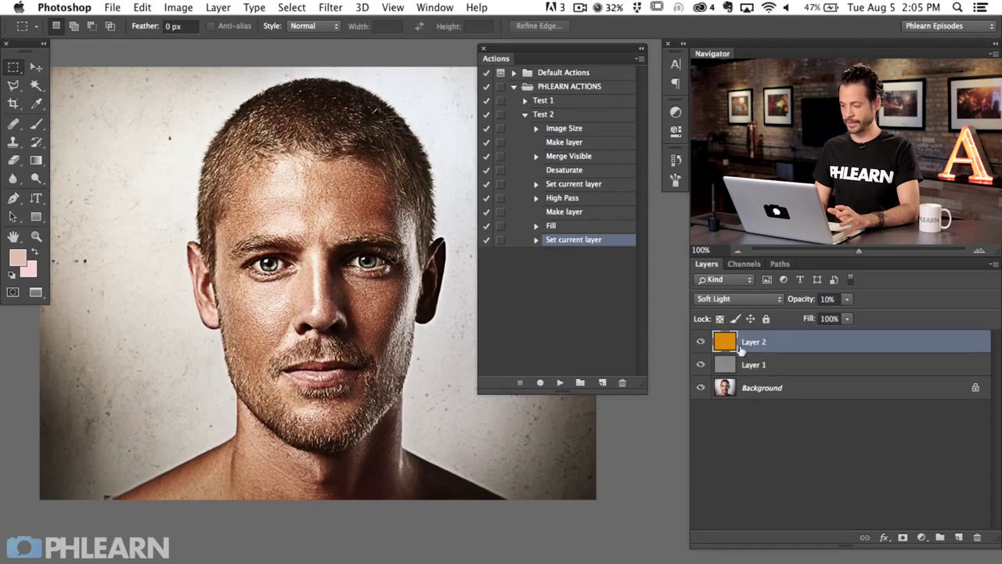
{"action": "left_click", "coordinate": [701, 342]}
{"action": "key", "text": "super+minus"}
{"action": "key", "text": "super+equal"}
{"action": "key", "text": "super+equal"}
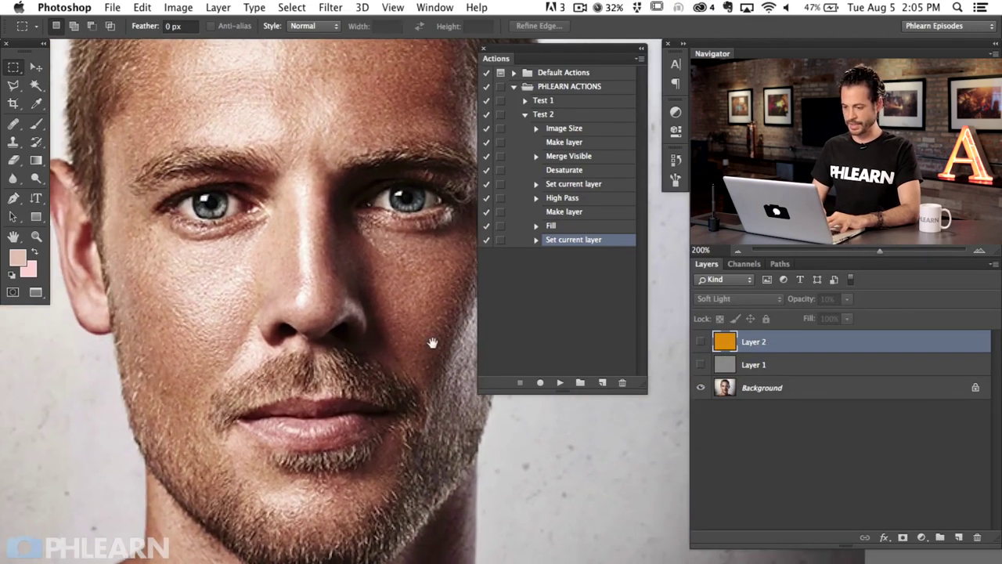
{"action": "left_click_drag", "start_coordinate": [259, 335], "coordinate": [432, 340]}
{"action": "left_click", "coordinate": [700, 342]}
{"action": "left_click", "coordinate": [701, 365]}
{"action": "key", "text": "super+minus"}
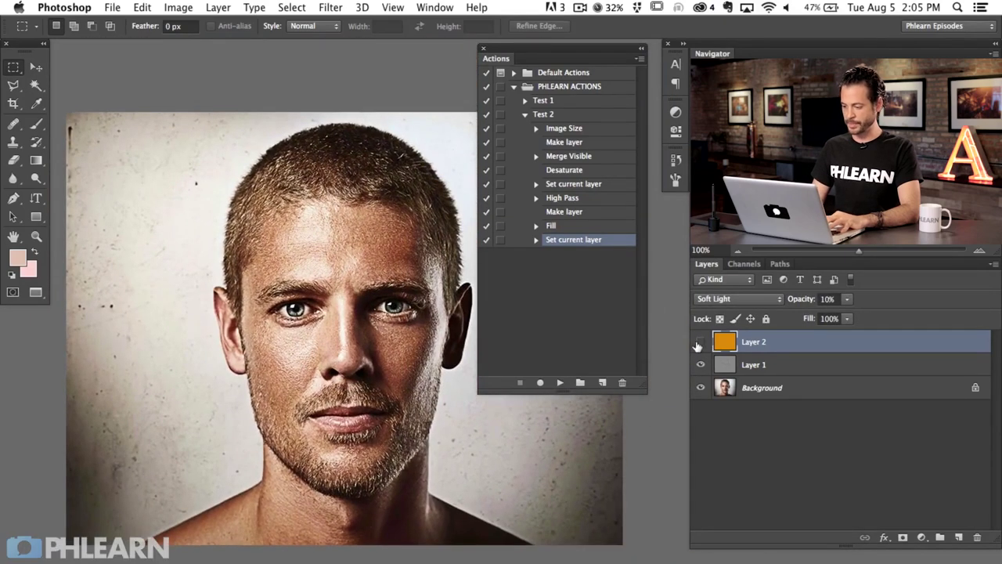
{"action": "left_click", "coordinate": [700, 342]}
{"action": "left_click", "coordinate": [700, 342]}
{"action": "left_click", "coordinate": [700, 342]}
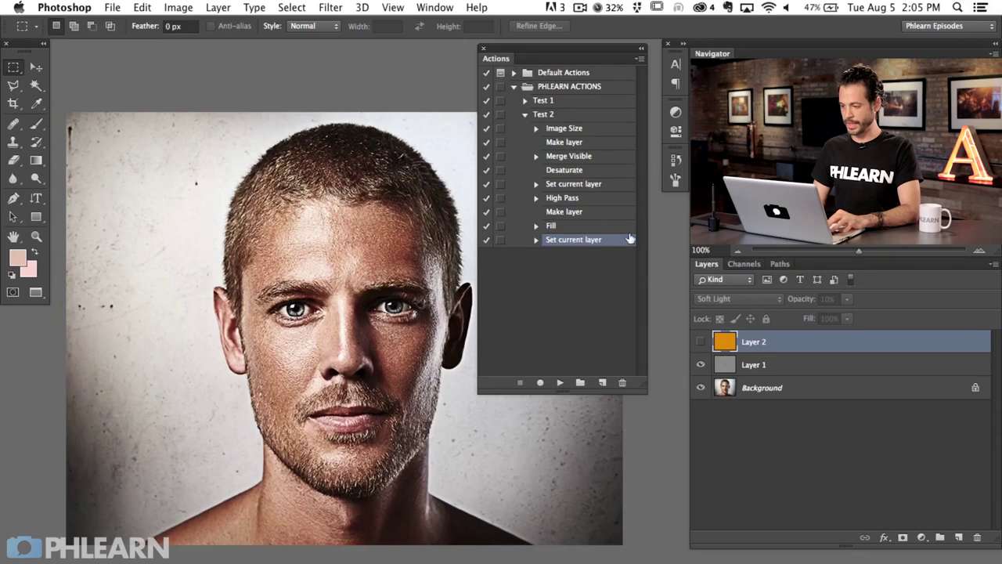
Step: Revert the portrait to its original opened state in the history, with the whole head in view
{"action": "left_click", "coordinate": [676, 162]}
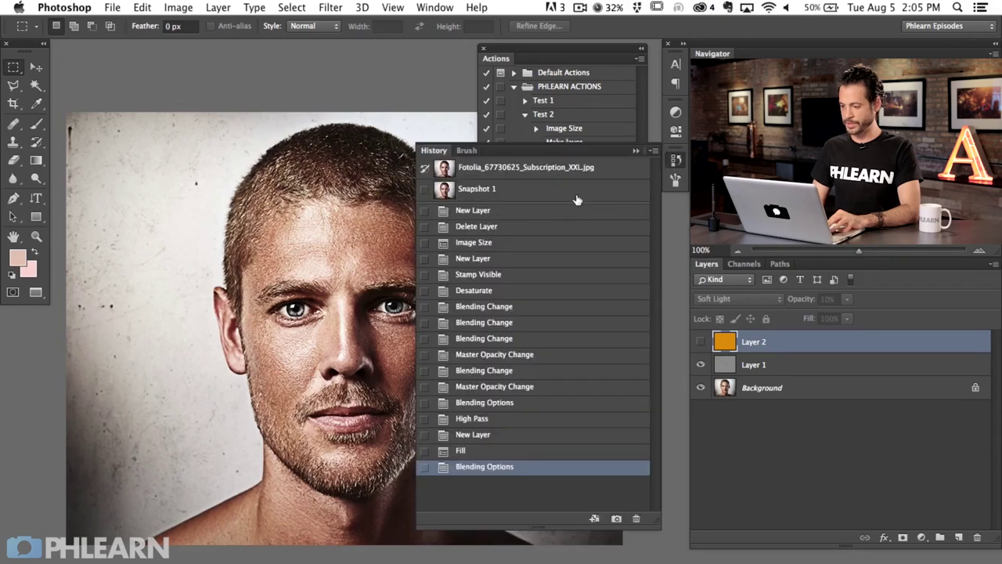
{"action": "left_click", "coordinate": [598, 174]}
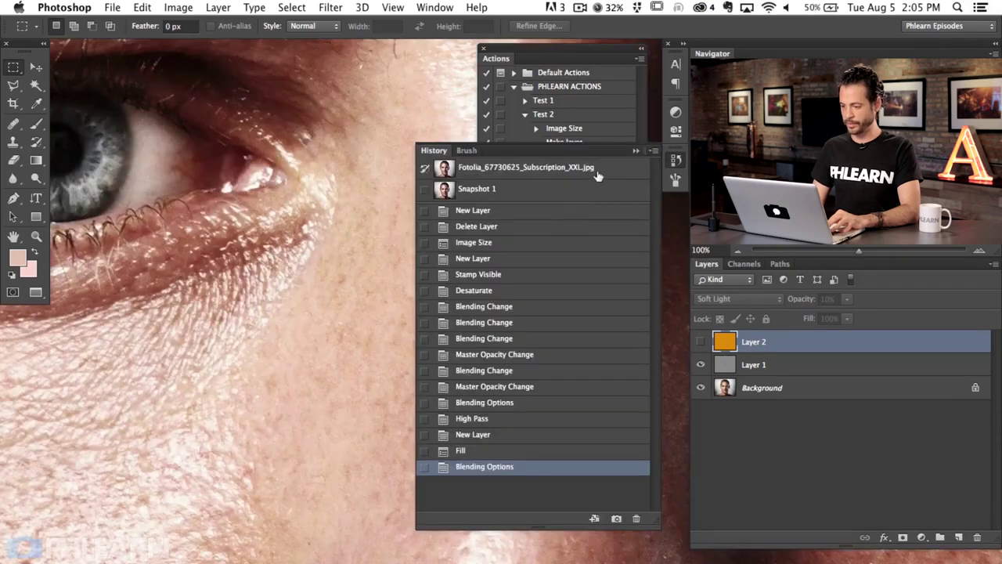
{"action": "left_click", "coordinate": [676, 161]}
{"action": "key", "text": "super+minus"}
{"action": "key", "text": "super+minus"}
{"action": "key", "text": "super+minus"}
{"action": "key", "text": "super+minus"}
{"action": "key", "text": "super+minus"}
{"action": "key", "text": "super+minus"}
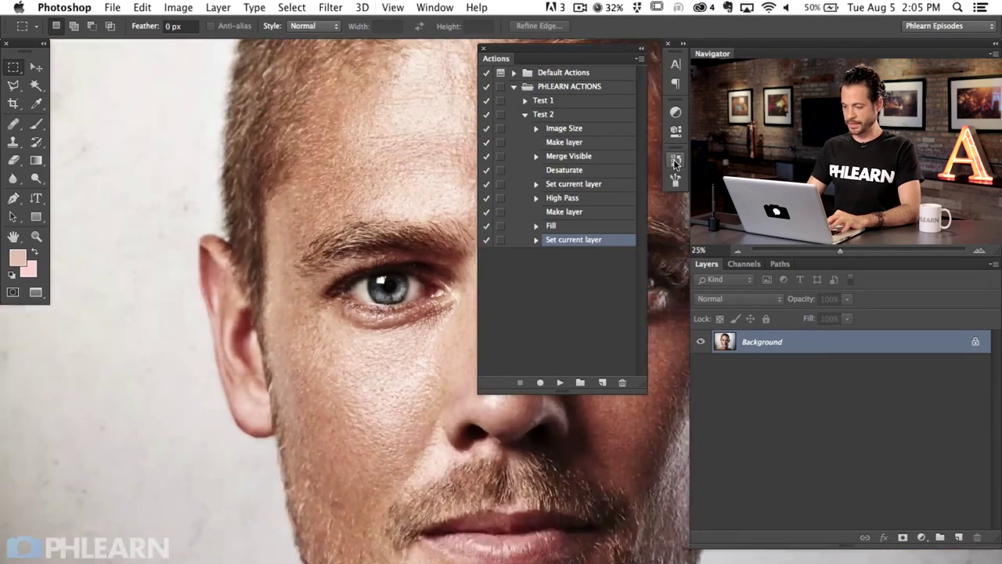
{"action": "left_click_drag", "start_coordinate": [532, 434], "coordinate": [369, 436]}
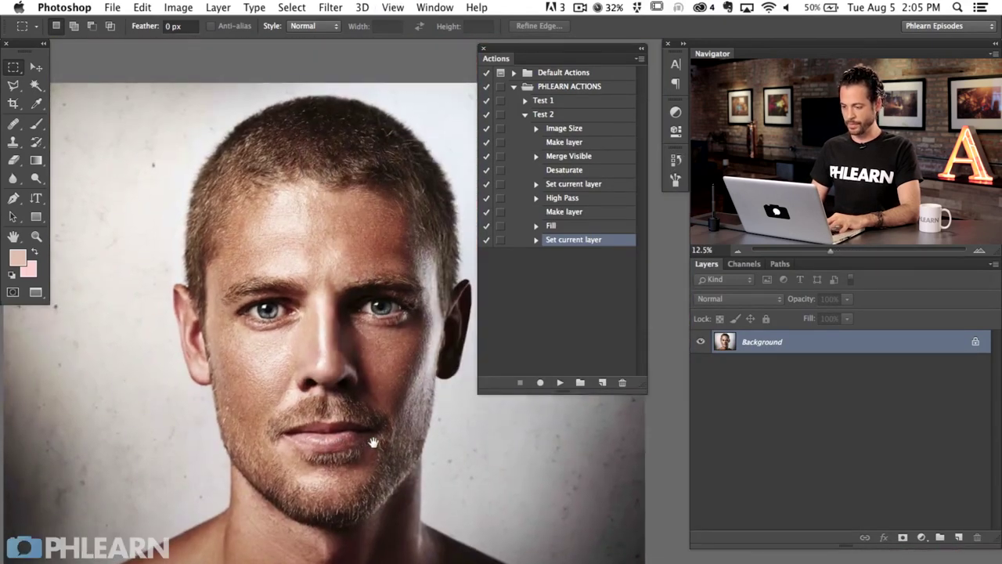
Step: Play the whole Test 2 action on the original portrait and view the result at 100% zoom
{"action": "left_click", "coordinate": [557, 117]}
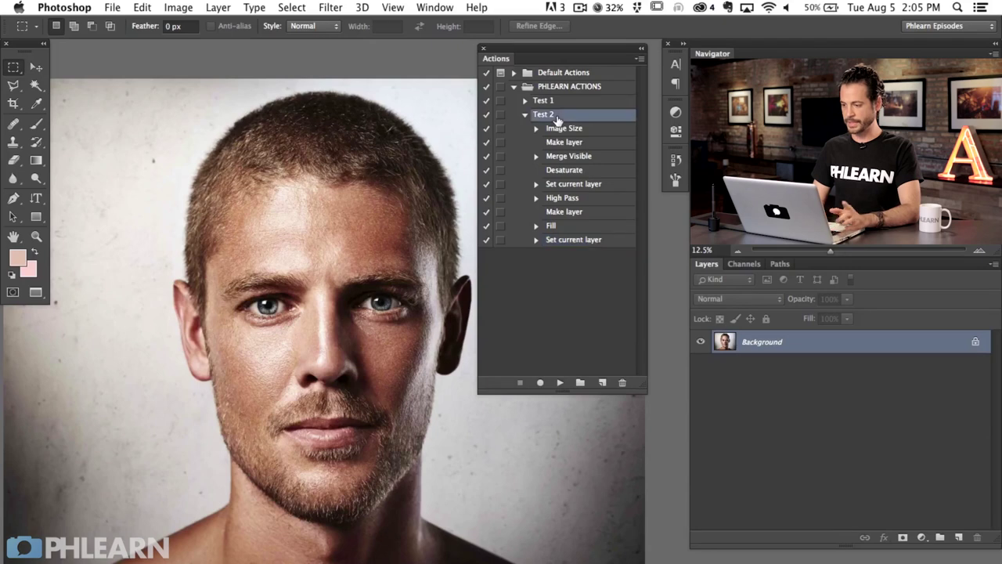
{"action": "left_click", "coordinate": [560, 383]}
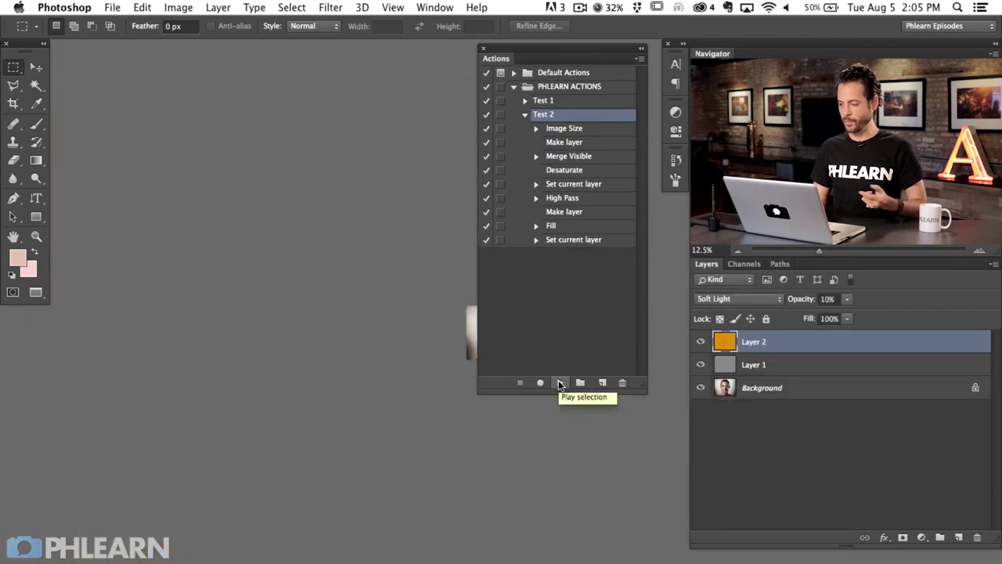
{"action": "scroll", "coordinate": [400, 463], "scroll_direction": "right", "scroll_amount": 5}
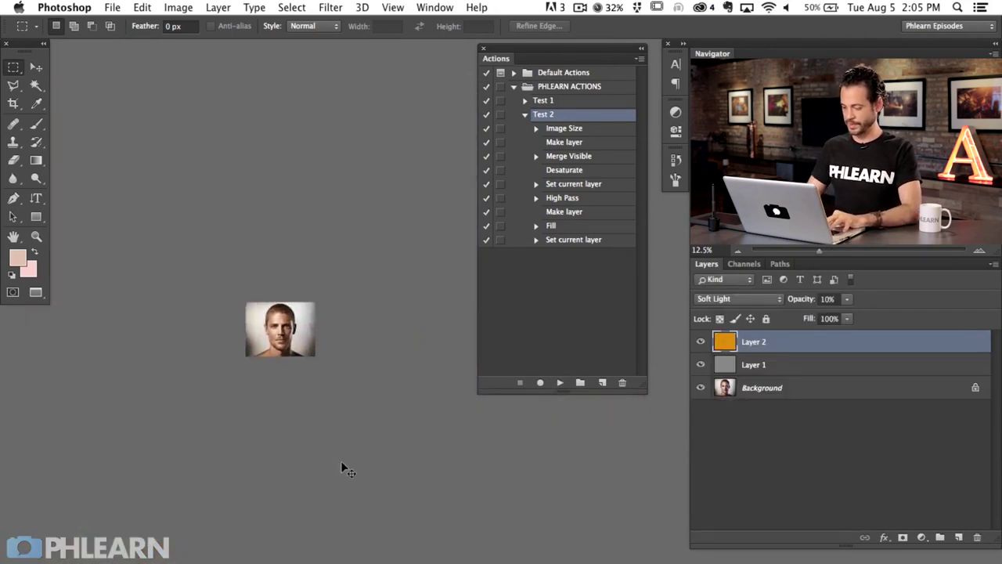
{"action": "key", "text": "super+equal"}
{"action": "key", "text": "super+equal"}
{"action": "key", "text": "super+equal"}
{"action": "key", "text": "super+equal"}
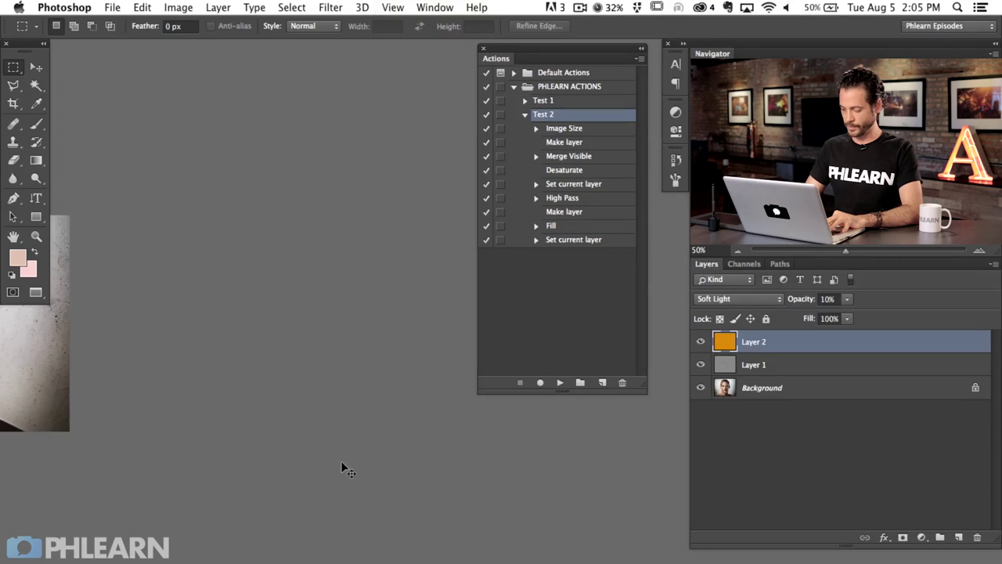
{"action": "key", "text": "super+0"}
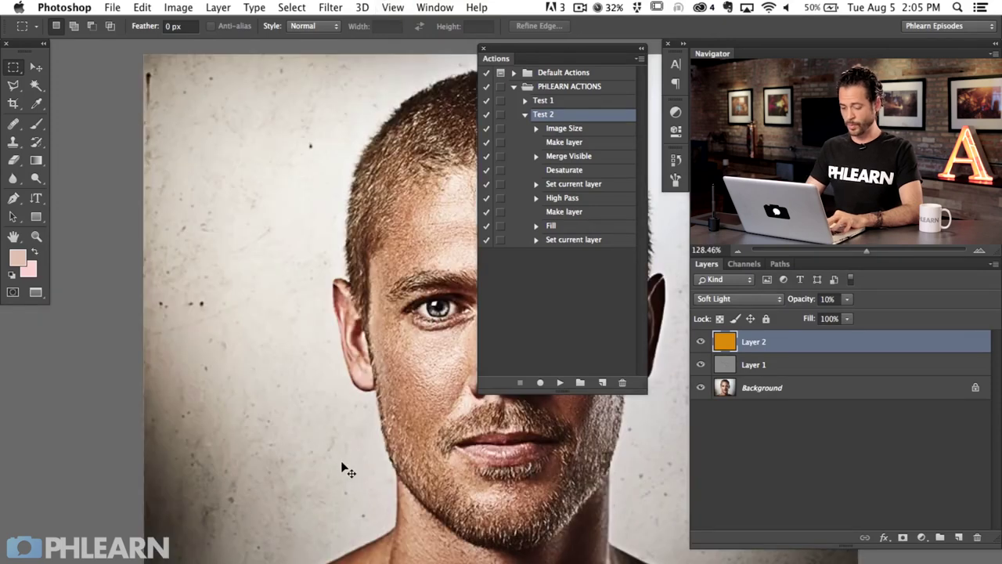
{"action": "left_click_drag", "start_coordinate": [537, 454], "coordinate": [404, 458]}
{"action": "key", "text": "super+minus"}
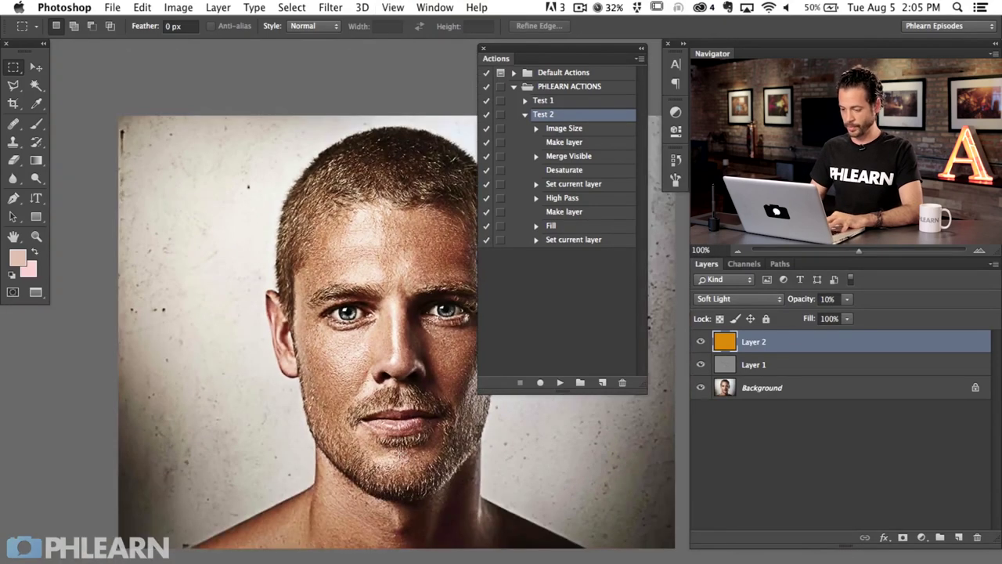
{"action": "left_click_drag", "start_coordinate": [483, 441], "coordinate": [409, 442]}
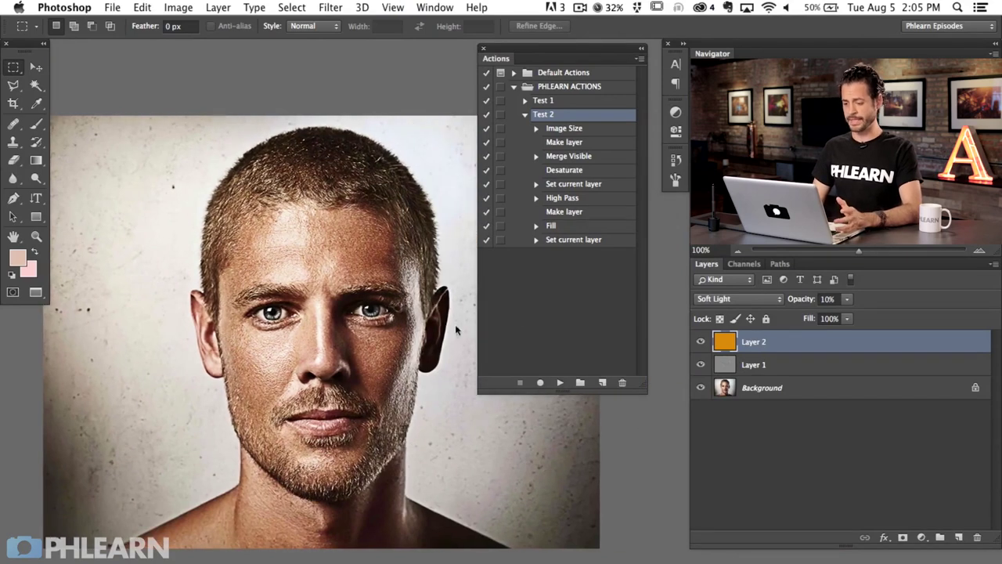
Step: Hide and show Layer 2 and Layer 1 to compare the portrait with and without the replayed effect
{"action": "left_click", "coordinate": [701, 343]}
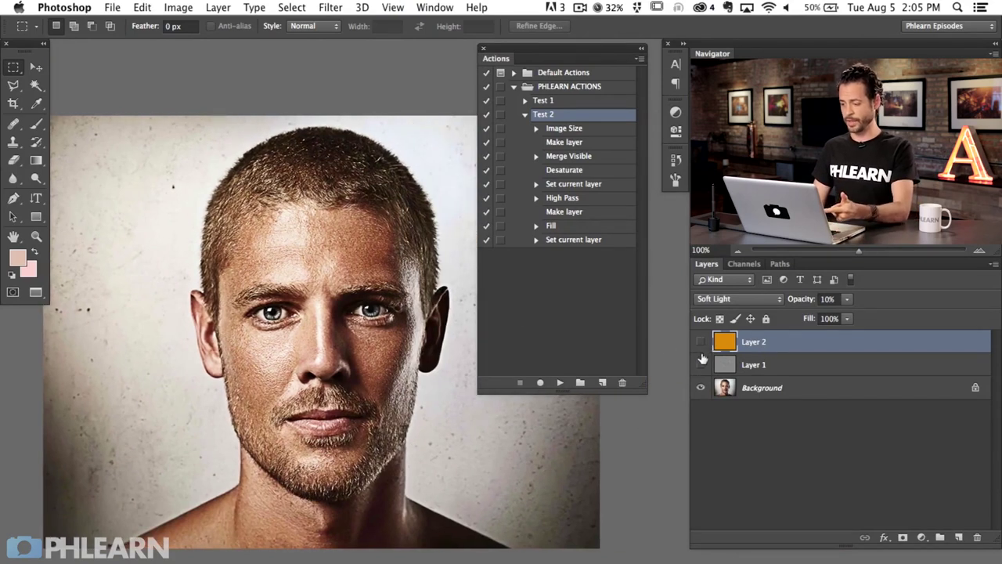
{"action": "left_click", "coordinate": [700, 343]}
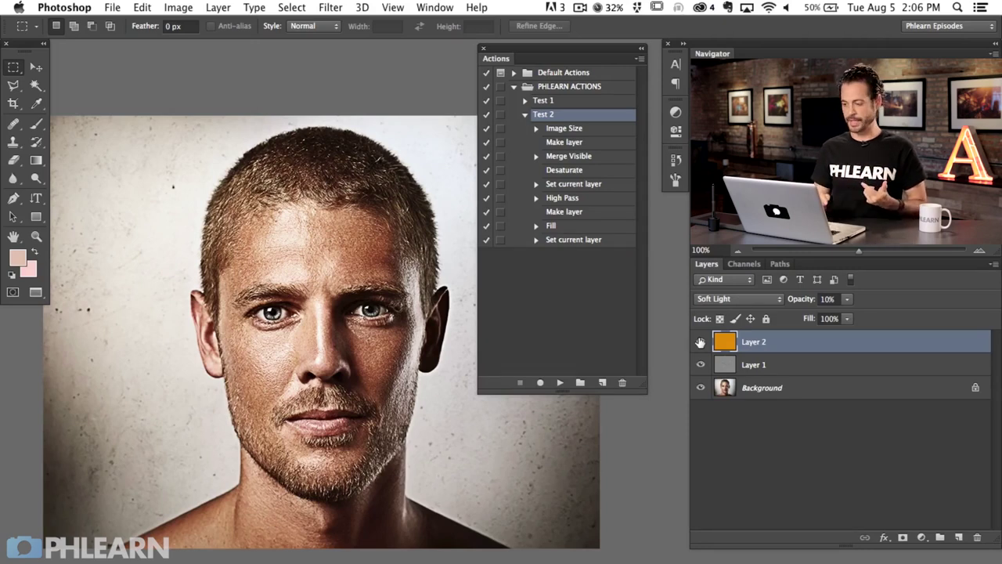
Step: Record selecting Layer 1 by name and lowering its opacity to 49% at the end of Test 2, and stop recording
{"action": "left_click", "coordinate": [599, 241]}
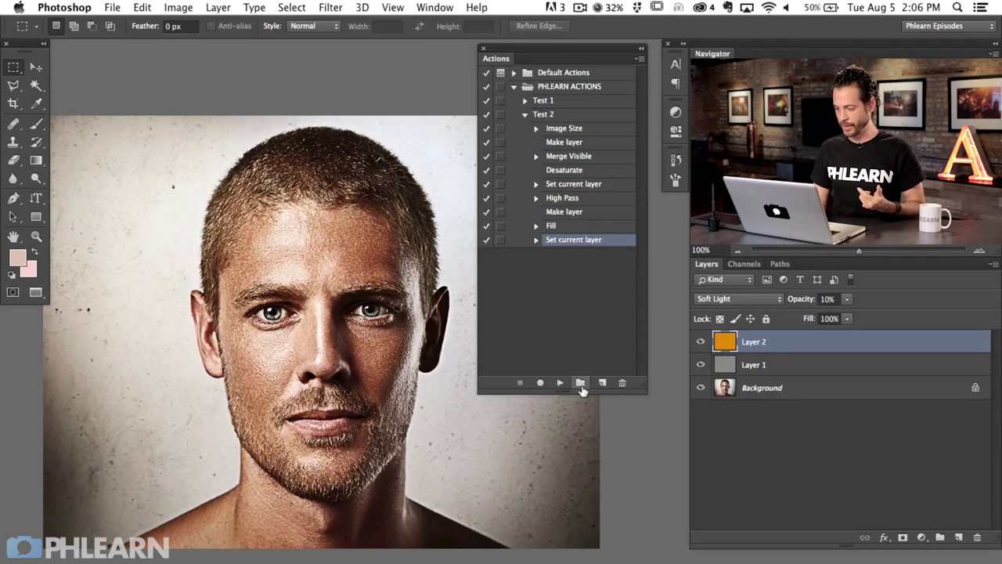
{"action": "left_click", "coordinate": [542, 383]}
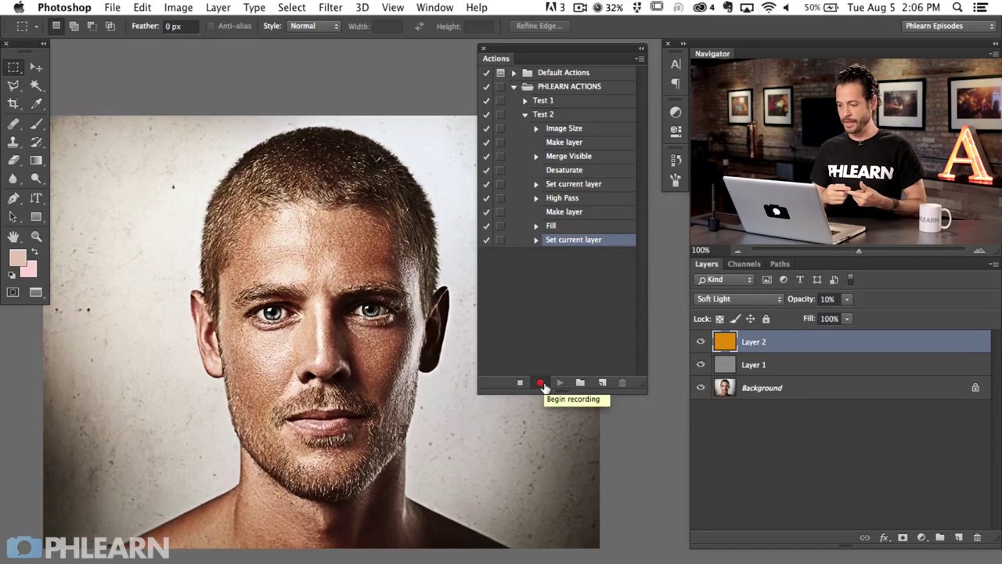
{"action": "left_click", "coordinate": [782, 368]}
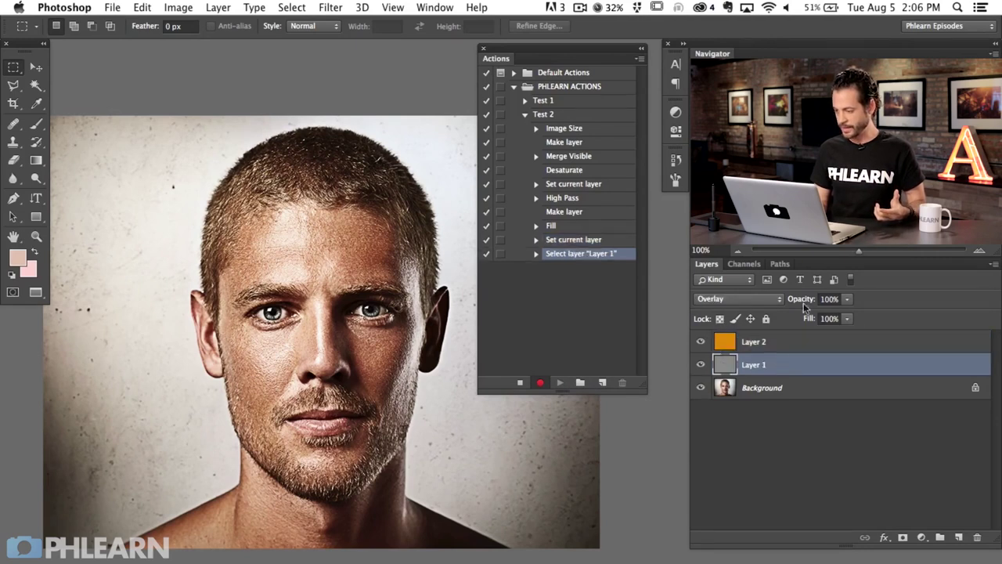
{"action": "left_click_drag", "start_coordinate": [805, 303], "coordinate": [769, 310]}
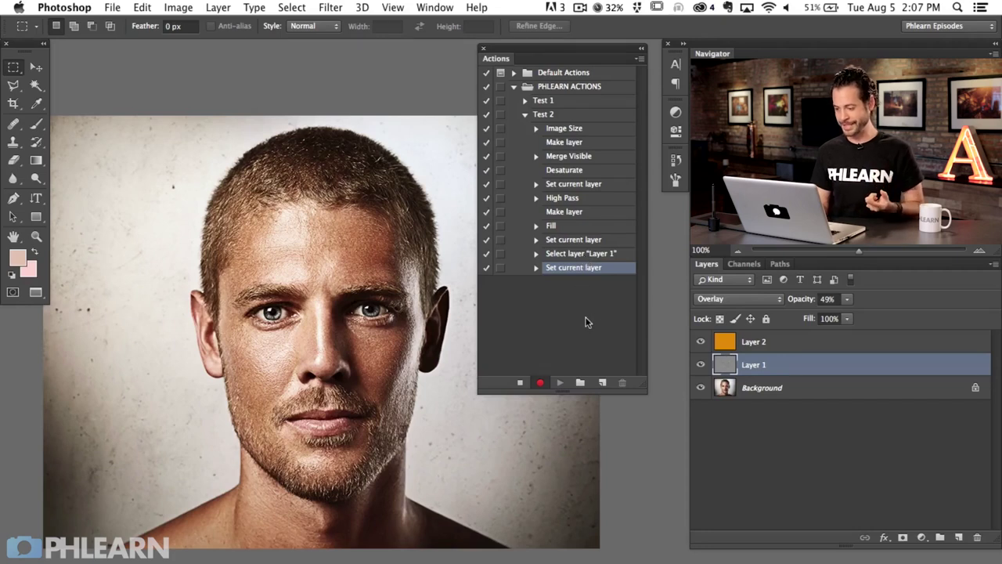
{"action": "left_click", "coordinate": [520, 382]}
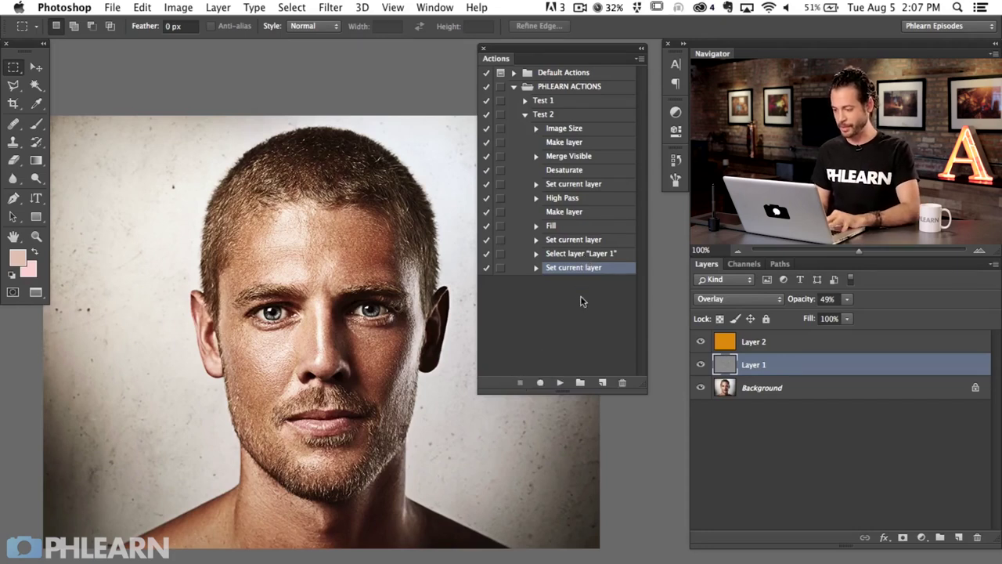
Step: Delete the Select layer "Layer 1" step and the opacity step following it from the end of Test 2
{"action": "left_click", "coordinate": [595, 255], "text": "shift"}
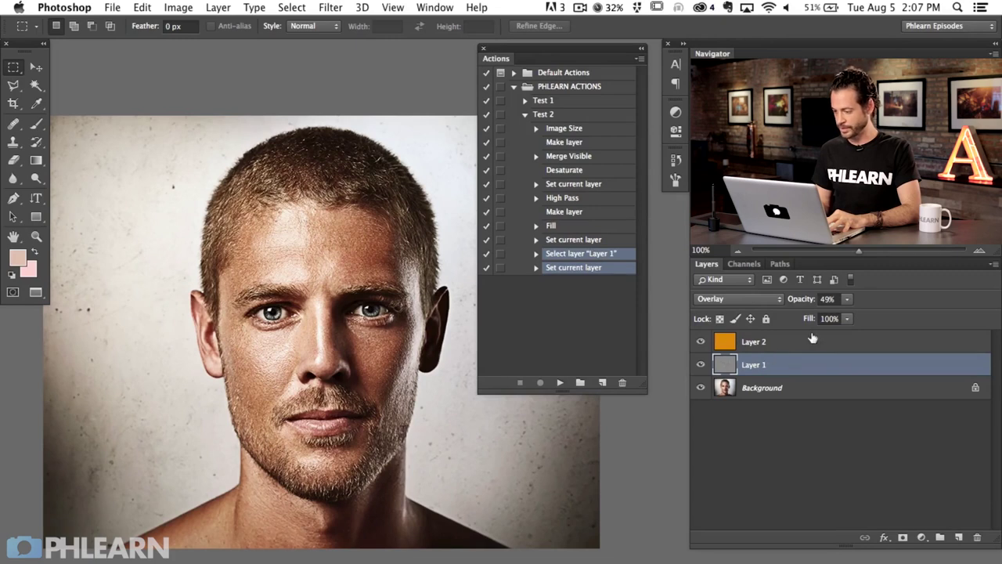
{"action": "left_click", "coordinate": [623, 383]}
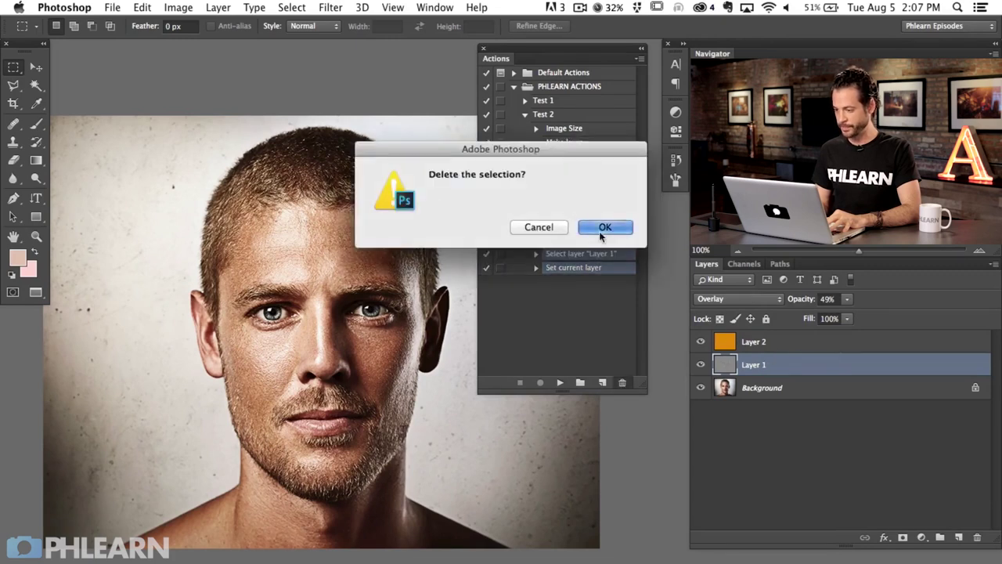
{"action": "left_click", "coordinate": [600, 228]}
Step: Revert the portrait to its original opened state and play the whole Test 2 action on it
{"action": "left_click", "coordinate": [676, 160]}
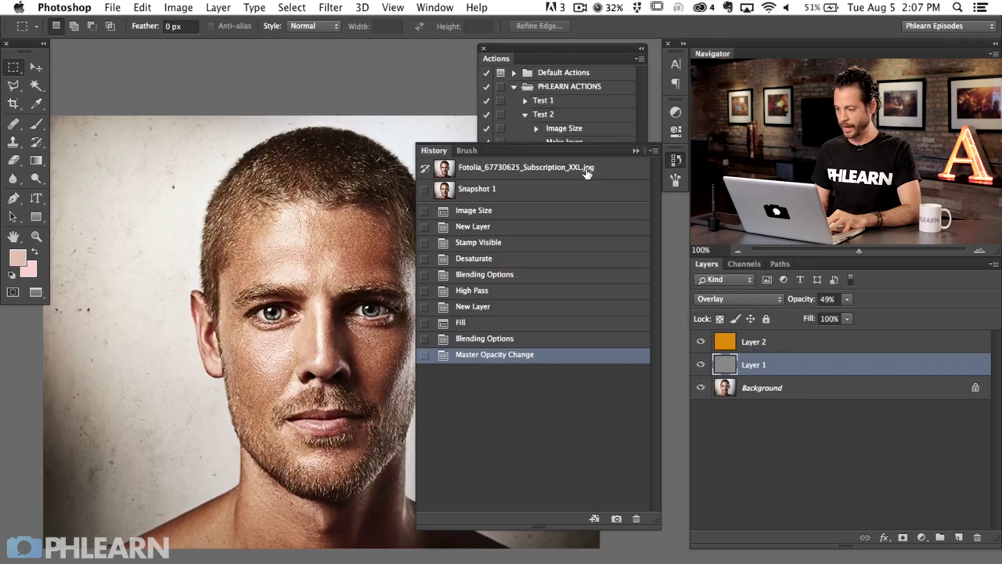
{"action": "left_click", "coordinate": [587, 169]}
{"action": "left_click", "coordinate": [678, 162]}
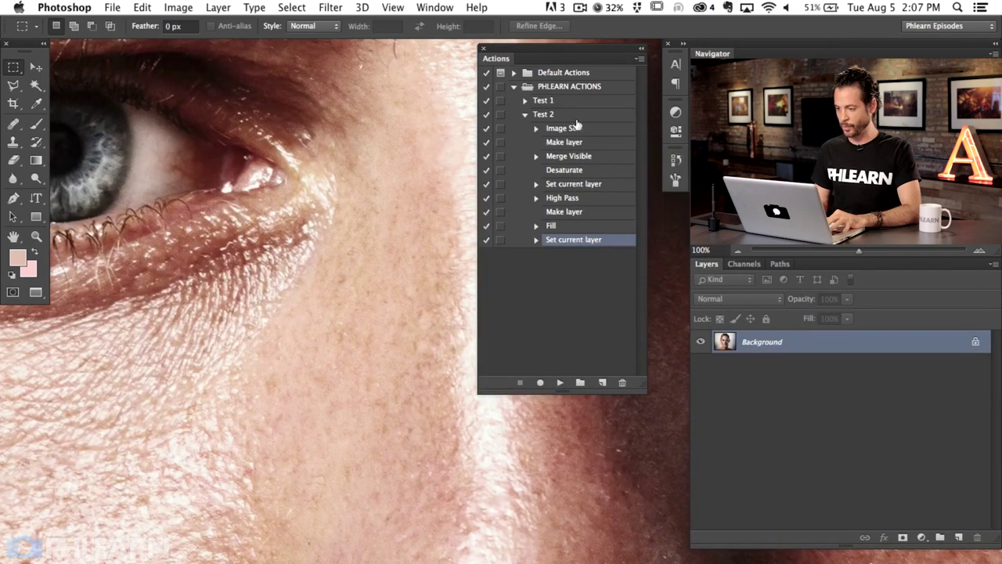
{"action": "left_click", "coordinate": [577, 122]}
{"action": "left_click", "coordinate": [559, 383]}
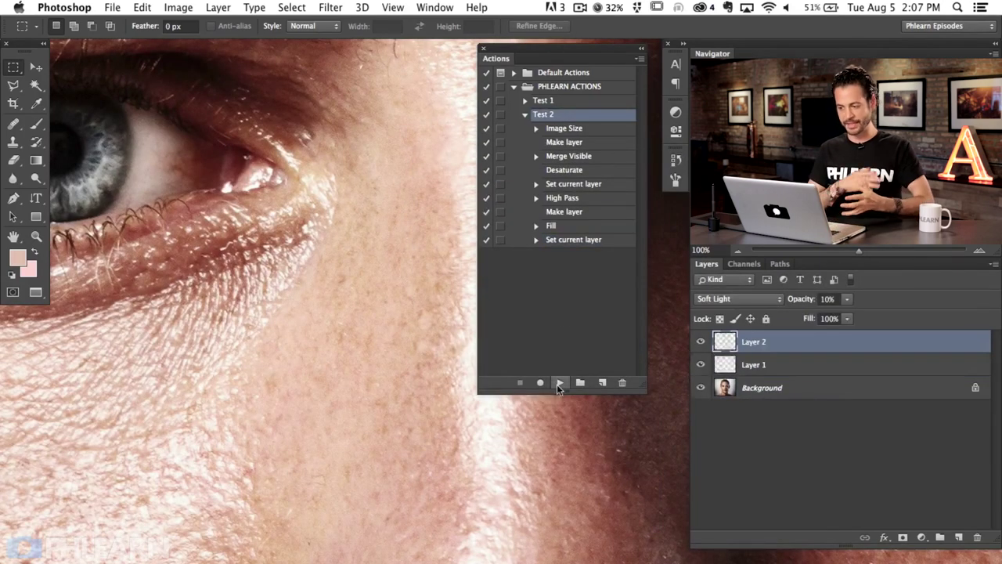
{"action": "left_click_drag", "start_coordinate": [595, 434], "coordinate": [422, 424]}
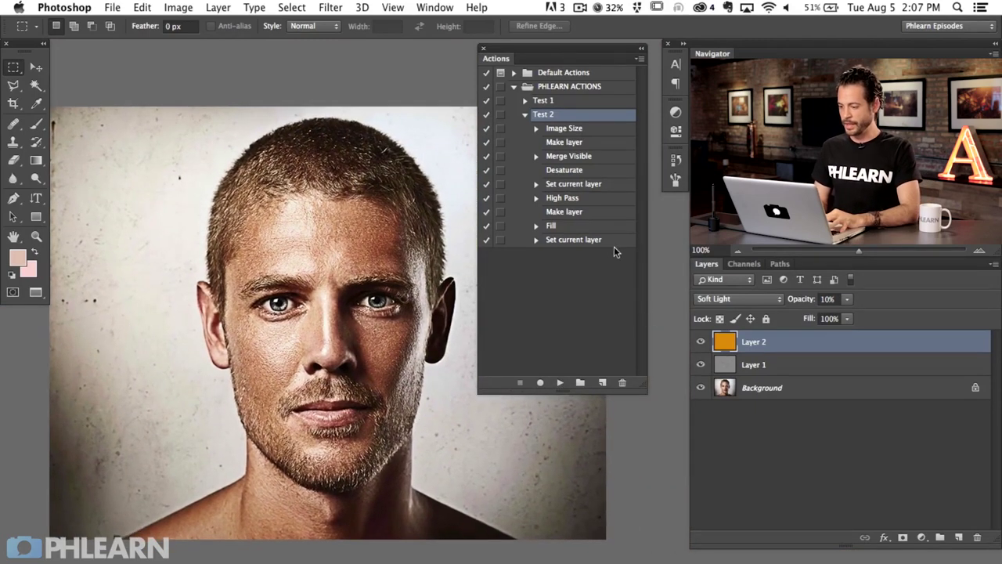
Step: Resume recording after the last step of Test 2, selecting the layer one below and returning to the layer above by stacking order
{"action": "left_click", "coordinate": [611, 241]}
{"action": "left_click", "coordinate": [539, 384]}
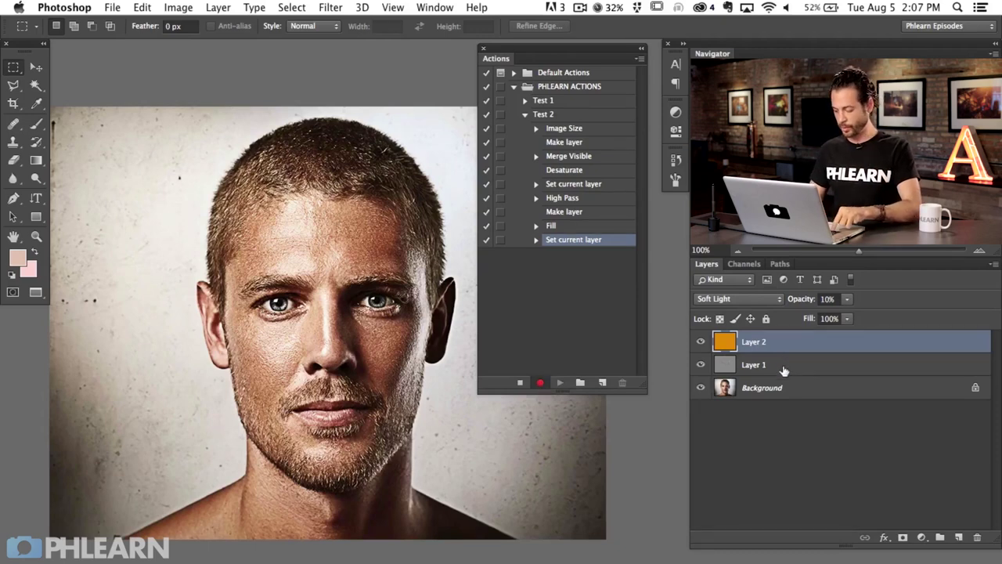
{"action": "key", "text": "alt+bracketleft"}
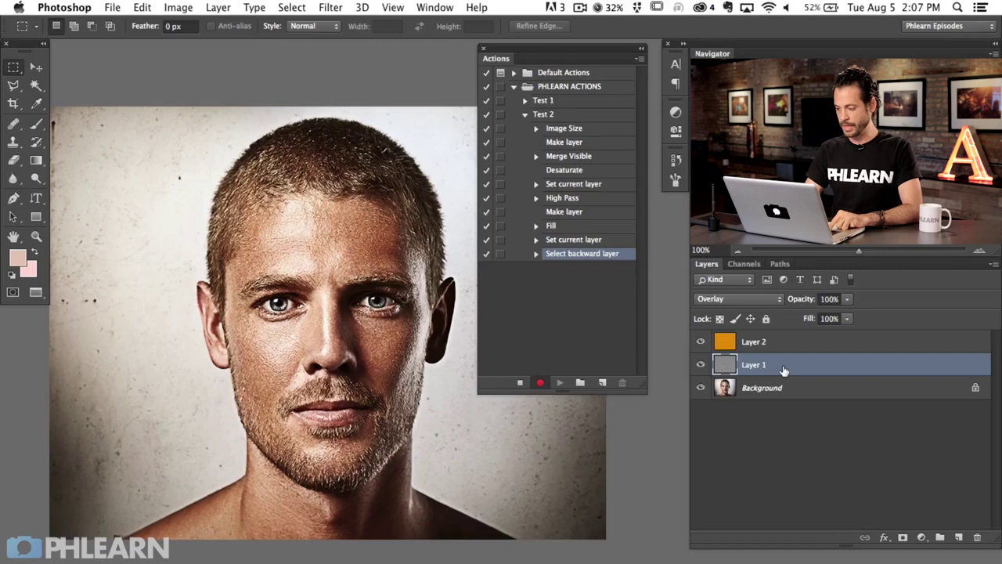
{"action": "key", "text": "alt+bracketright"}
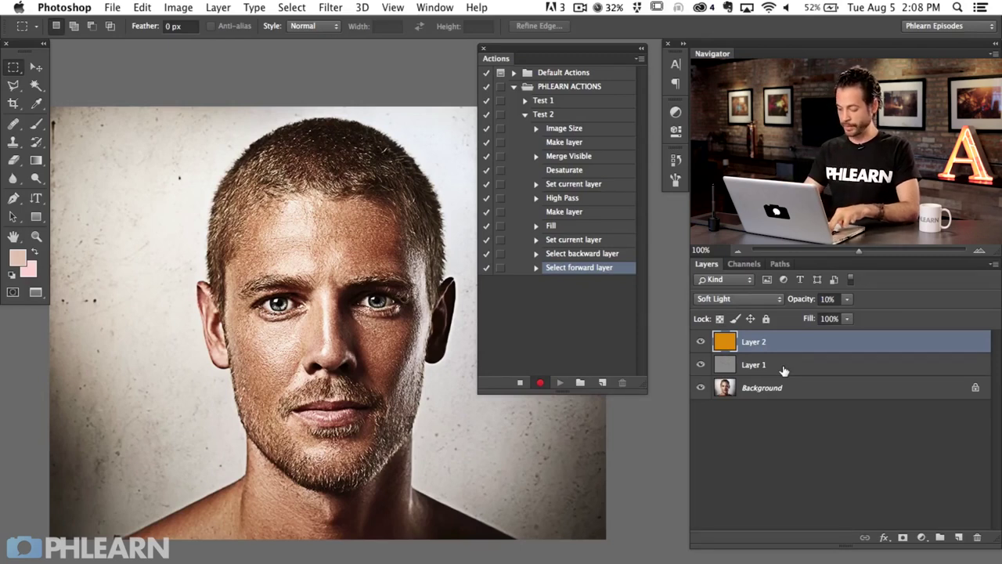
Step: Record grouping Layer 2 with Layer 1 under the name Sharpen and Color, and stop recording Test 2
{"action": "left_click", "coordinate": [784, 370], "text": "shift"}
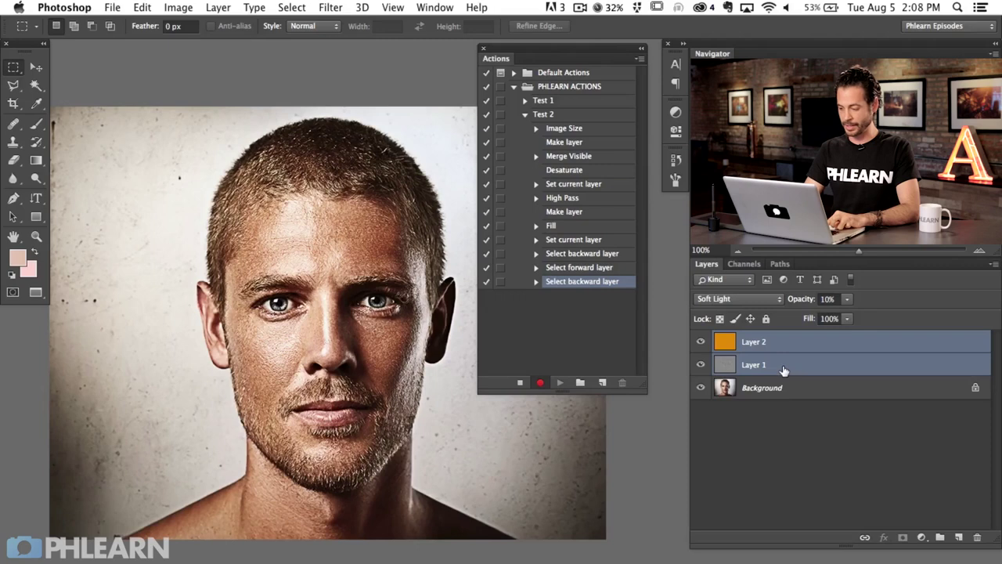
{"action": "key", "text": "super+g"}
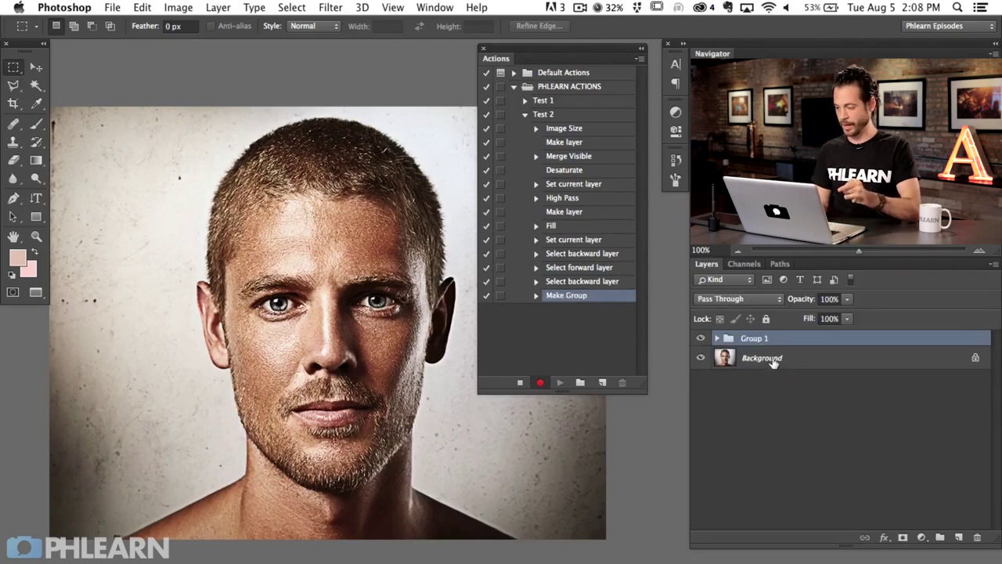
{"action": "double_click", "coordinate": [758, 340]}
{"action": "type", "text": "Sharpen and "}
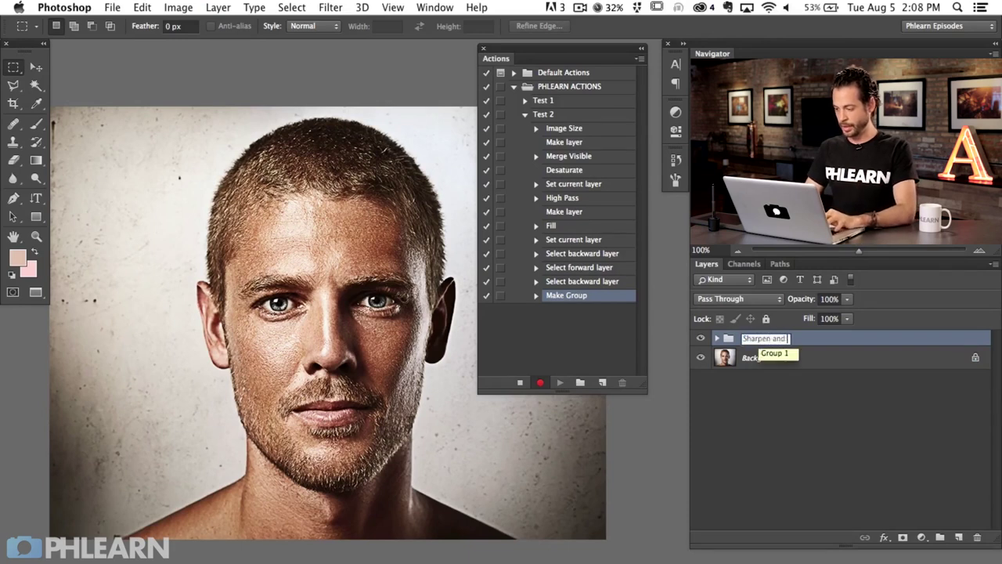
{"action": "type", "text": "Color"}
{"action": "key", "text": "Return"}
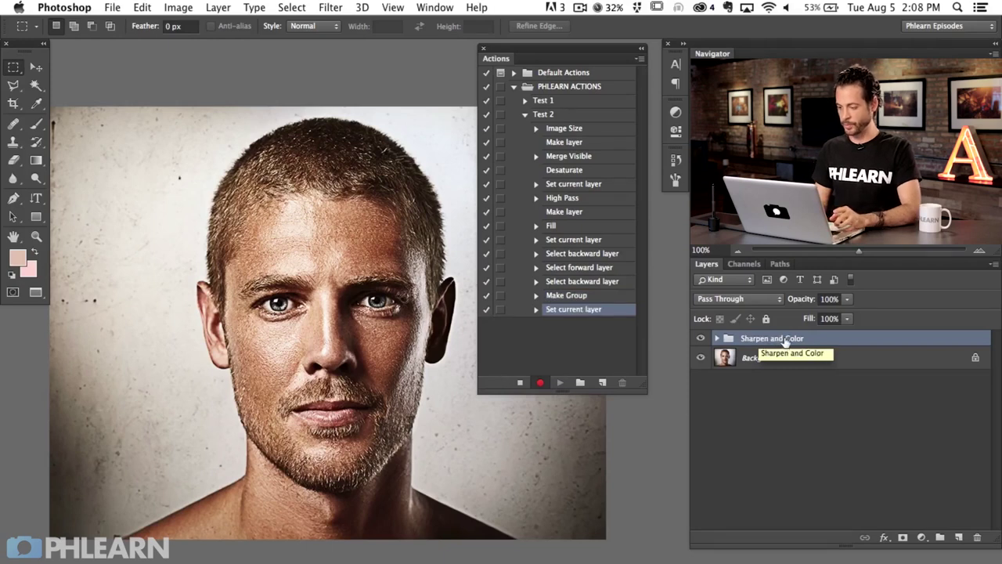
{"action": "left_click", "coordinate": [521, 383]}
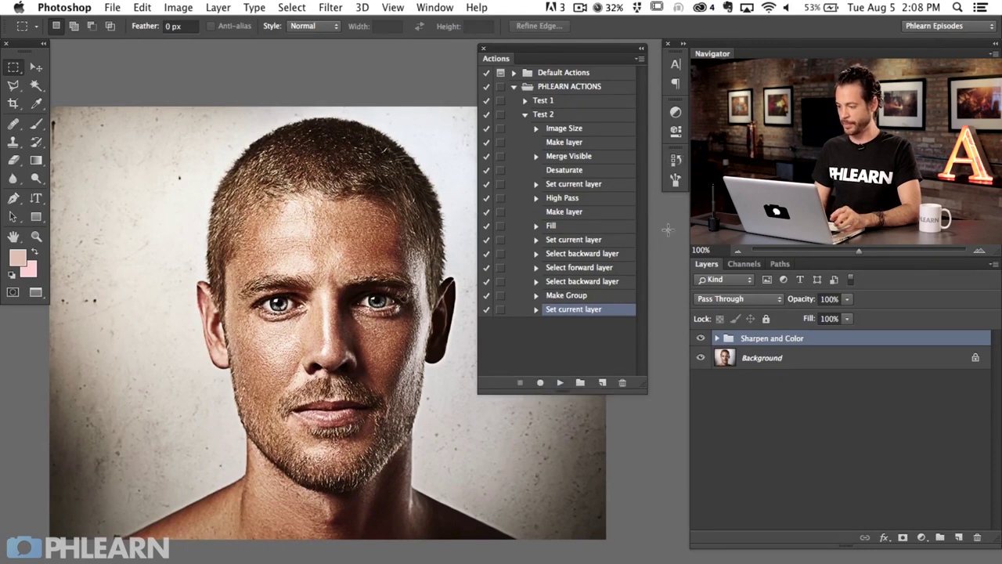
Step: Revert the portrait to its original opened state in the history
{"action": "left_click", "coordinate": [676, 161]}
{"action": "left_click", "coordinate": [542, 171]}
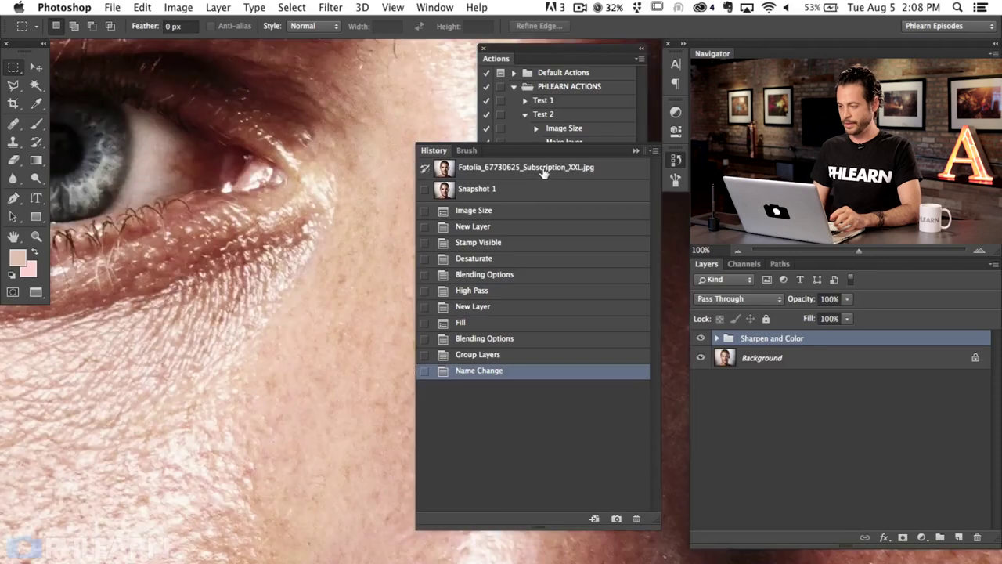
{"action": "left_click", "coordinate": [676, 162]}
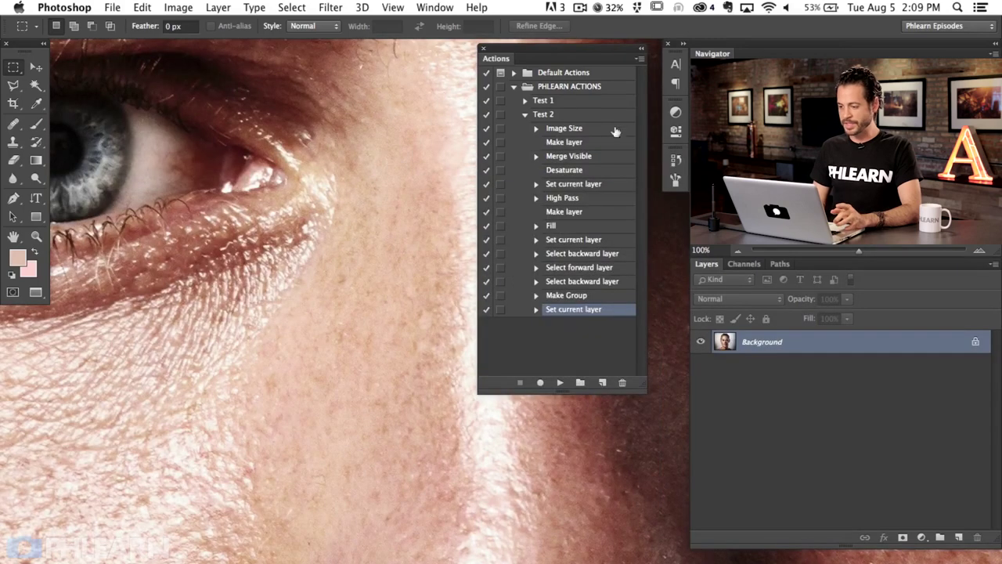
Step: Play the extended Test 2 action from its beginning and view the resulting portrait at 100% zoom
{"action": "left_click", "coordinate": [577, 115]}
{"action": "key", "text": "super+minus"}
{"action": "key", "text": "super+minus"}
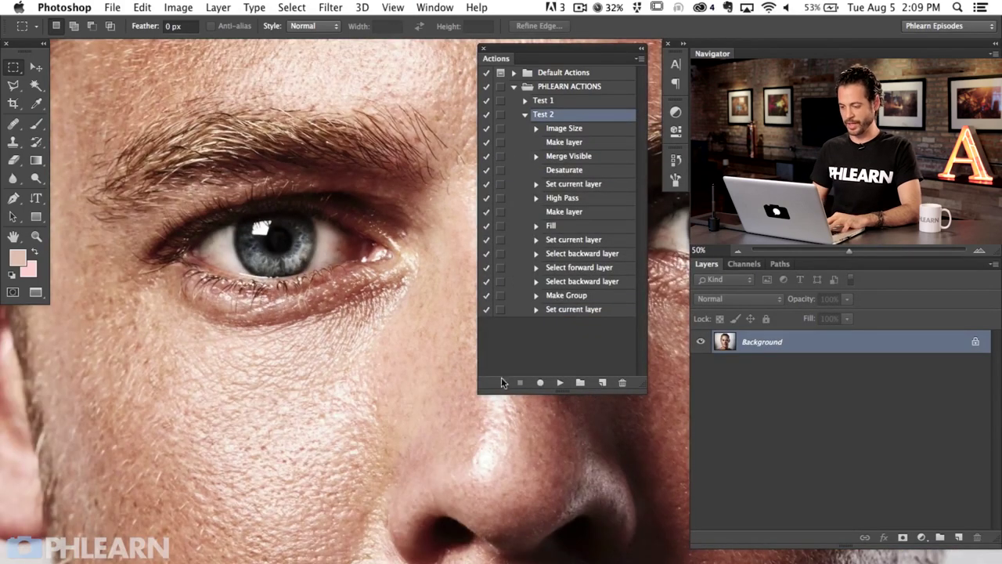
{"action": "left_click_drag", "start_coordinate": [492, 519], "coordinate": [439, 493]}
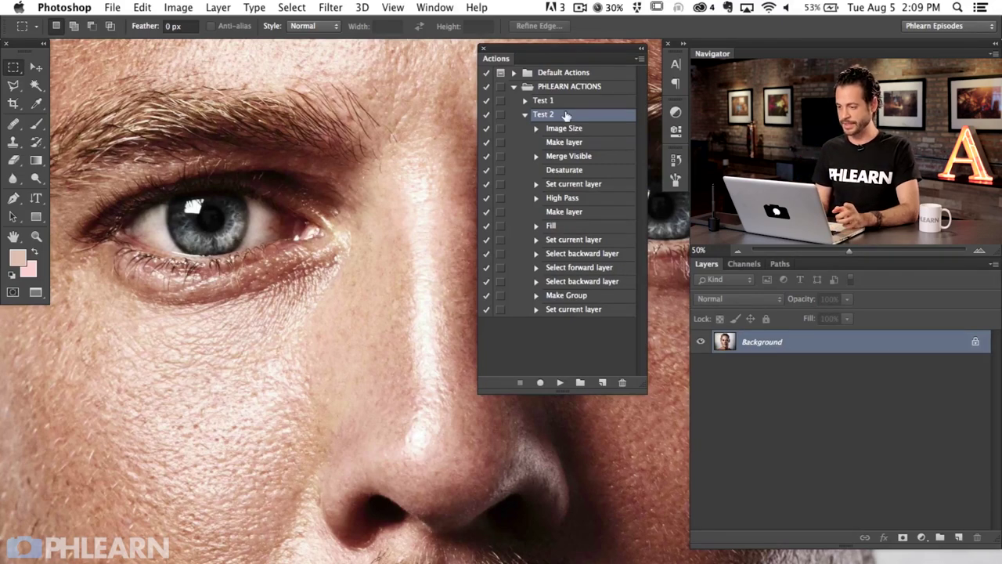
{"action": "left_click", "coordinate": [560, 383]}
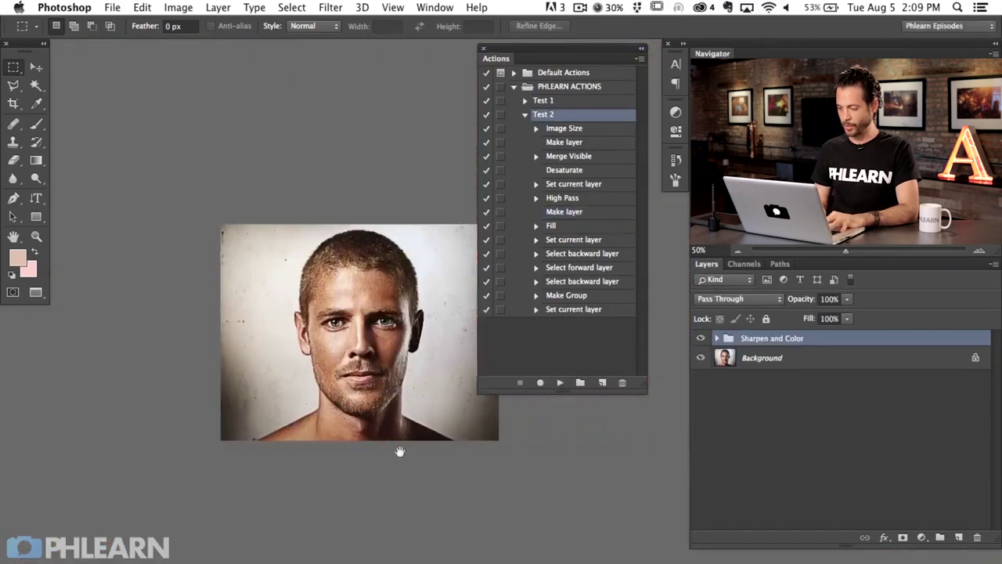
{"action": "key", "text": "super+1"}
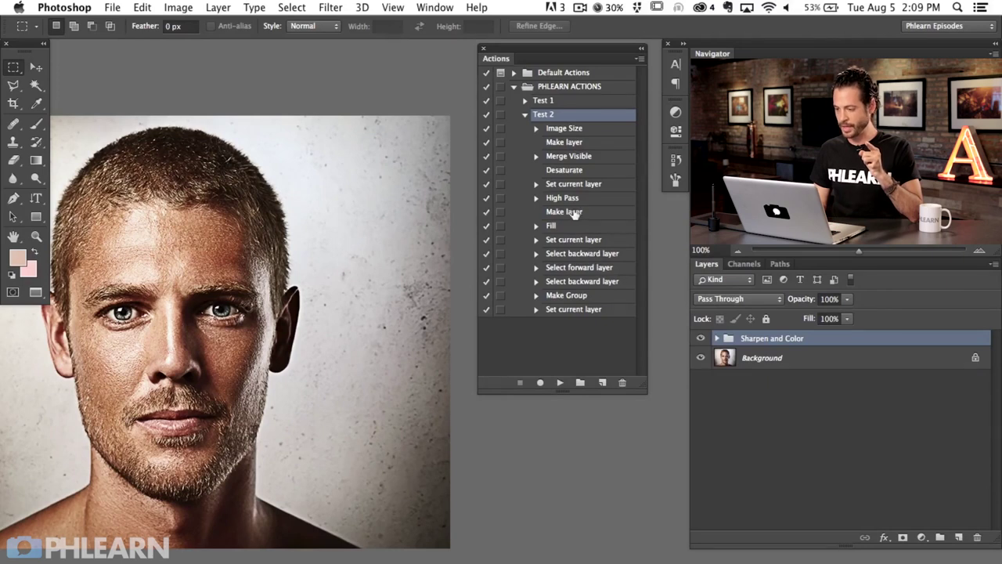
Step: Check the recorded High Pass radius in Test 2 and turn on that step's dialog for playback
{"action": "left_click", "coordinate": [536, 198]}
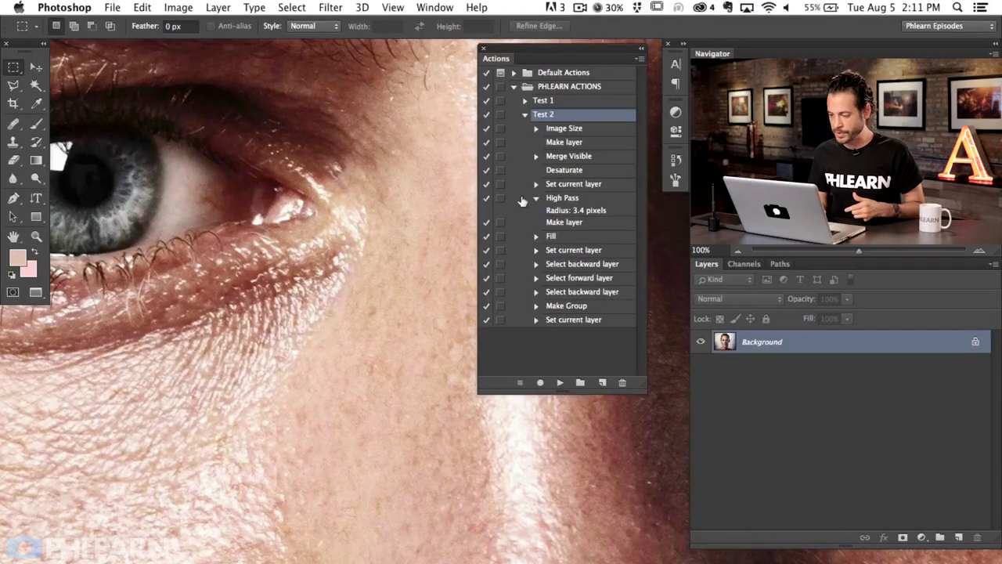
{"action": "left_click", "coordinate": [500, 199]}
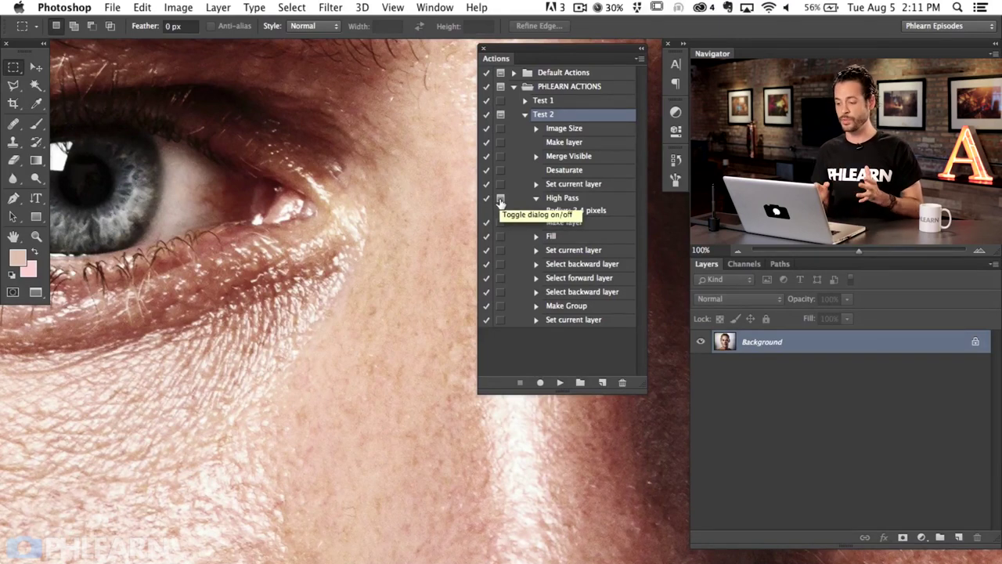
{"action": "left_click", "coordinate": [536, 200]}
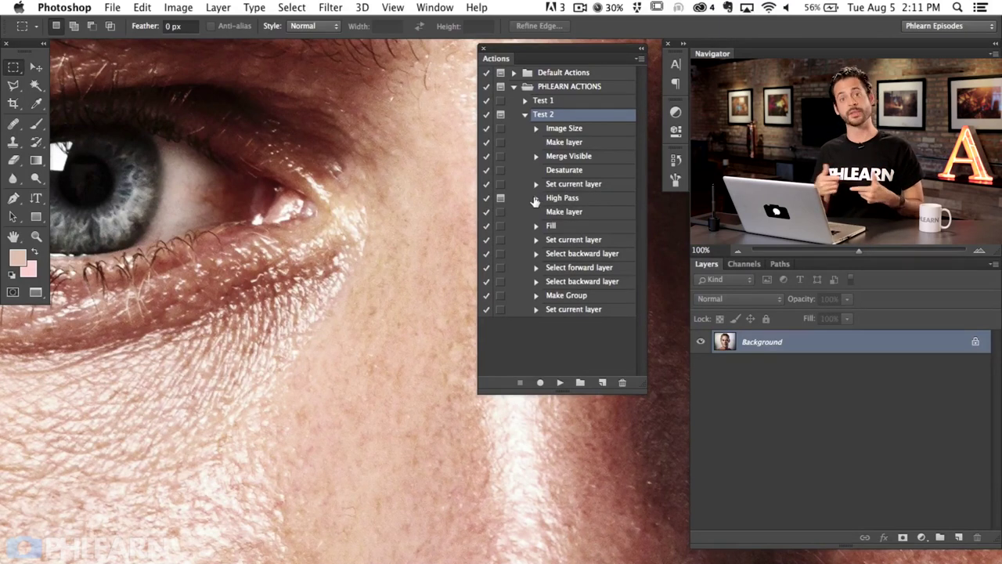
Step: Insert a stop before the High Pass step of Test 2 with the message "Choose High Pass Radius"
{"action": "left_click", "coordinate": [573, 186]}
{"action": "left_click", "coordinate": [639, 59]}
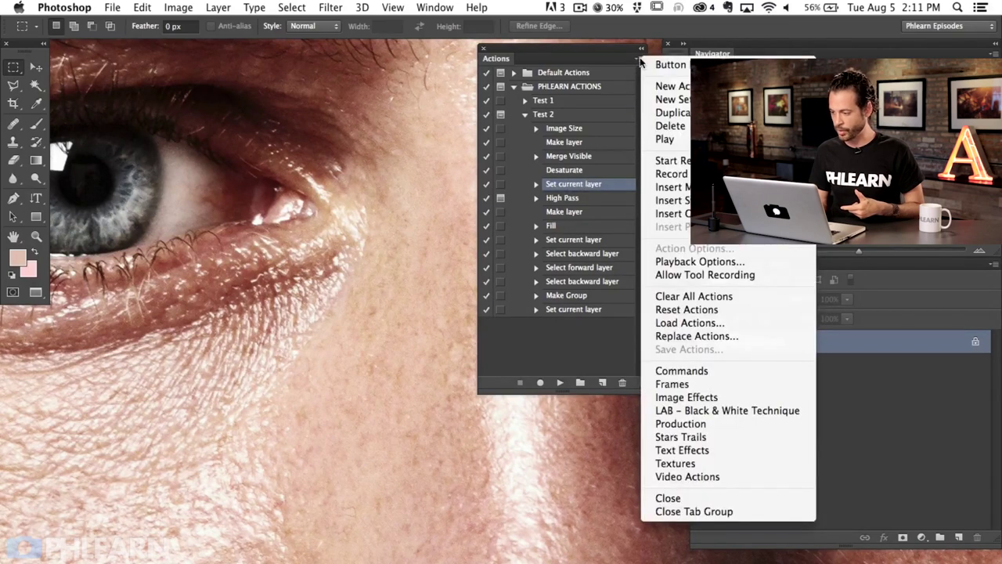
{"action": "left_click", "coordinate": [670, 201]}
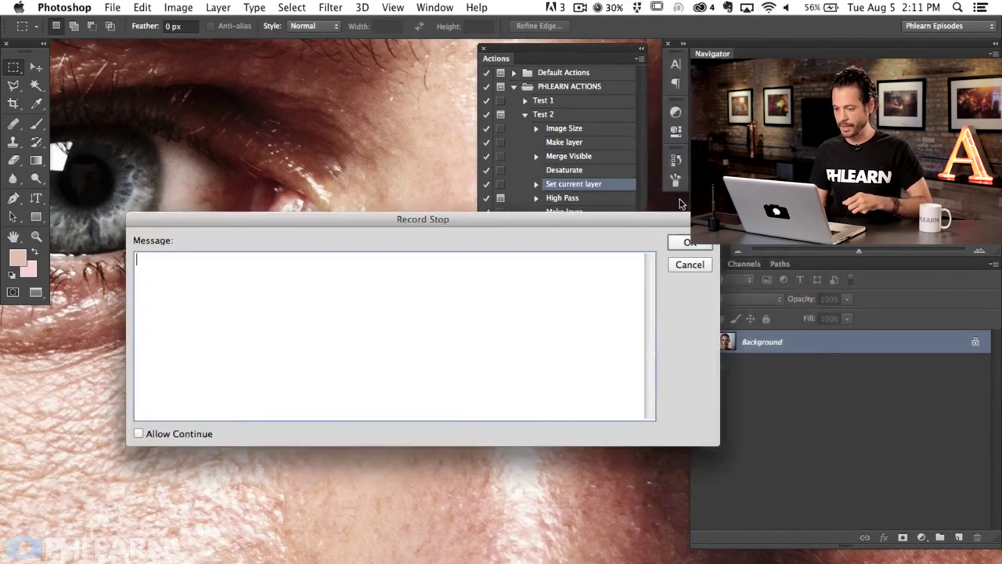
{"action": "type", "text": "Choose "}
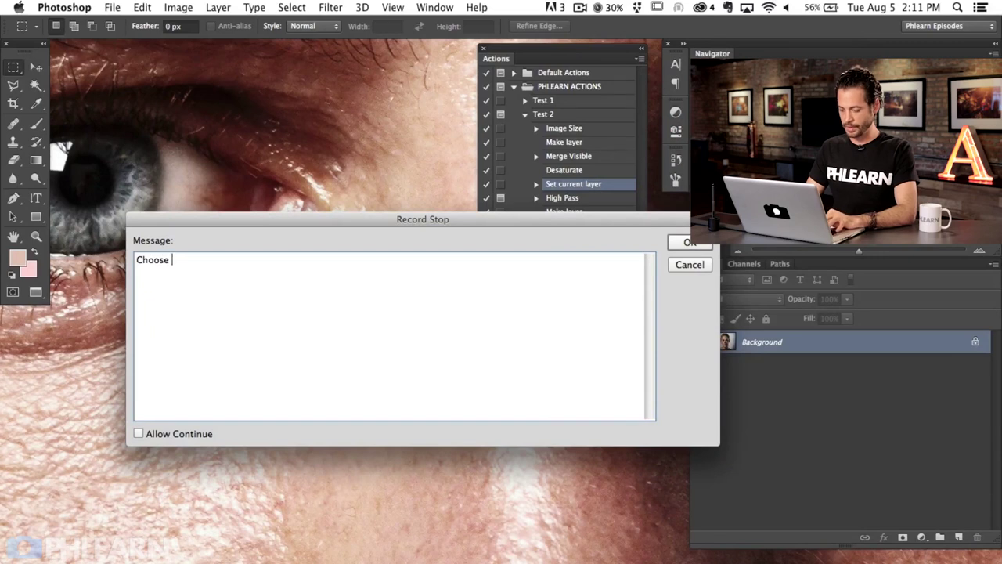
{"action": "type", "text": "High Pass Radius"}
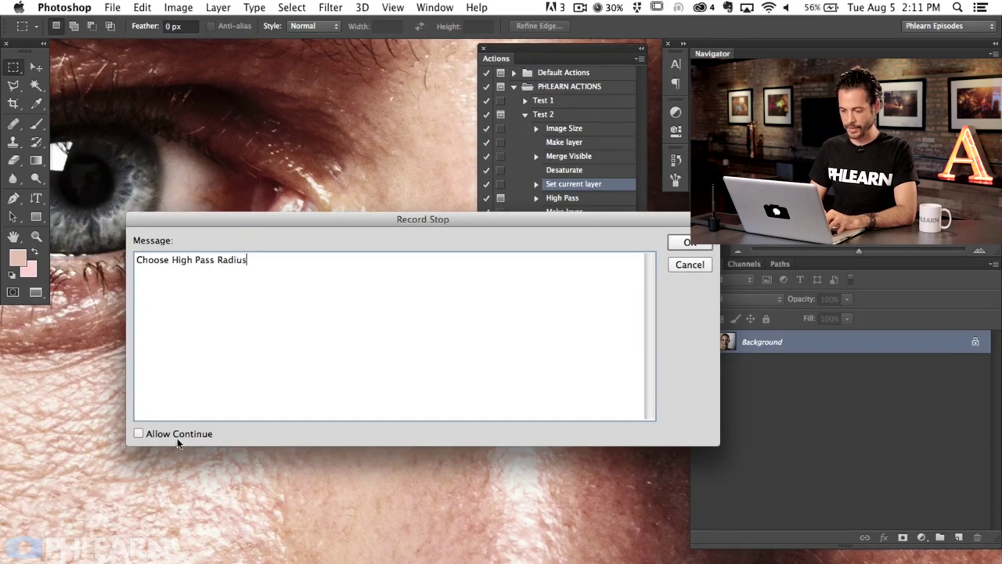
{"action": "left_click", "coordinate": [680, 247]}
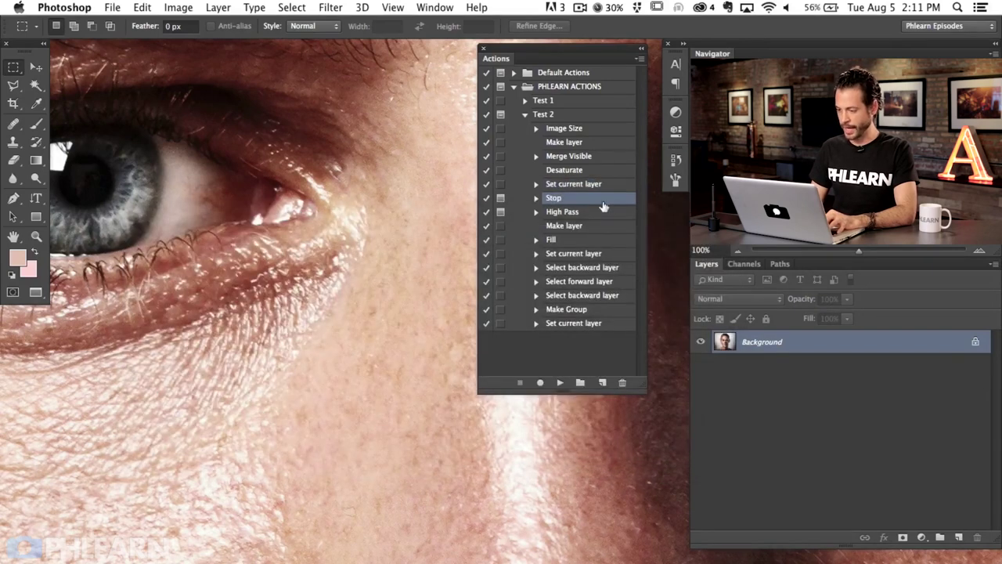
Step: Play the Test 2 action from its beginning on the portrait and continue past its stop message
{"action": "left_click", "coordinate": [500, 213]}
{"action": "left_click", "coordinate": [567, 115]}
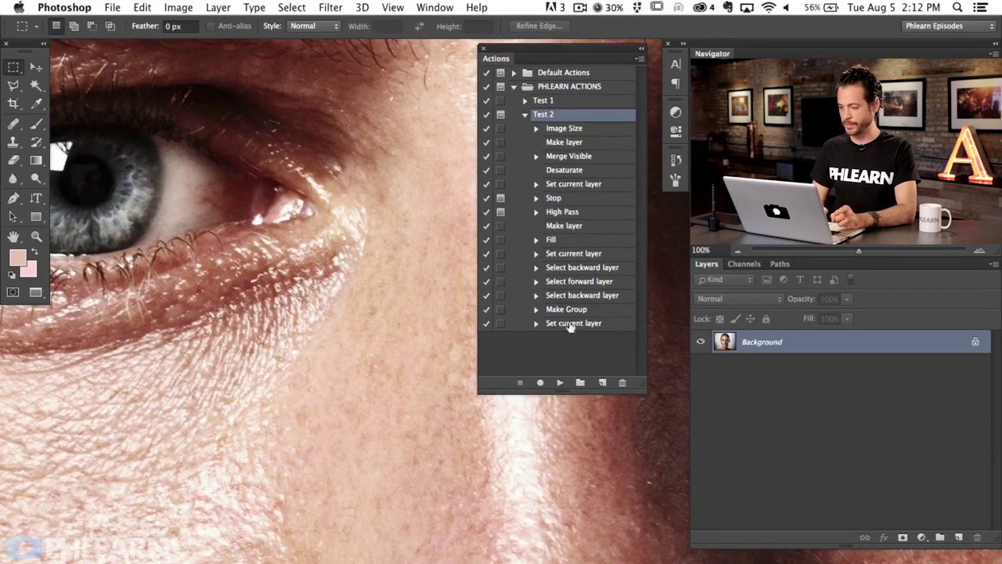
{"action": "left_click", "coordinate": [561, 383]}
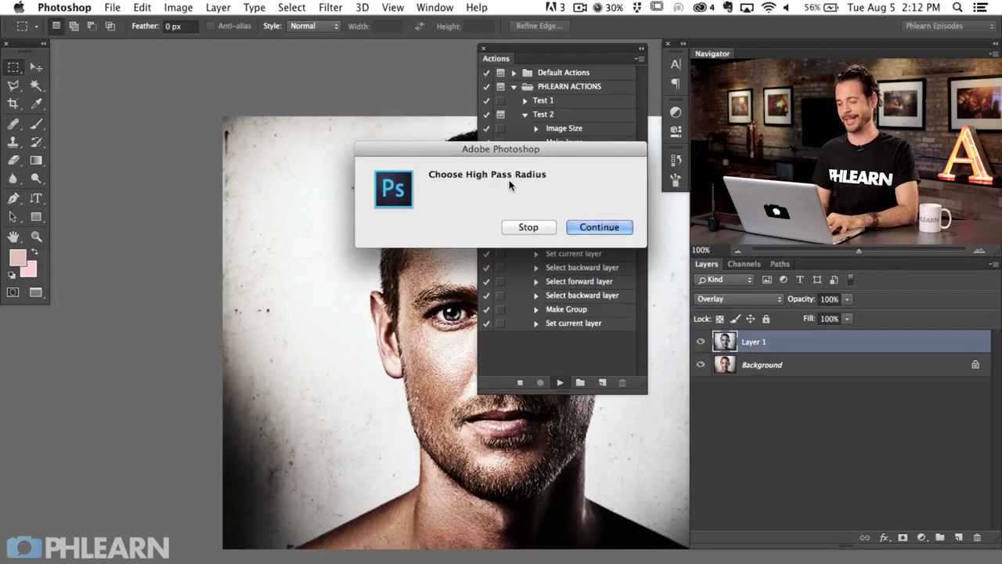
{"action": "left_click", "coordinate": [588, 227]}
Step: Apply High Pass with a radius of about 2.5 pixels to finish the playback, and collapse the Test 2 action
{"action": "left_click_drag", "start_coordinate": [394, 249], "coordinate": [260, 203]}
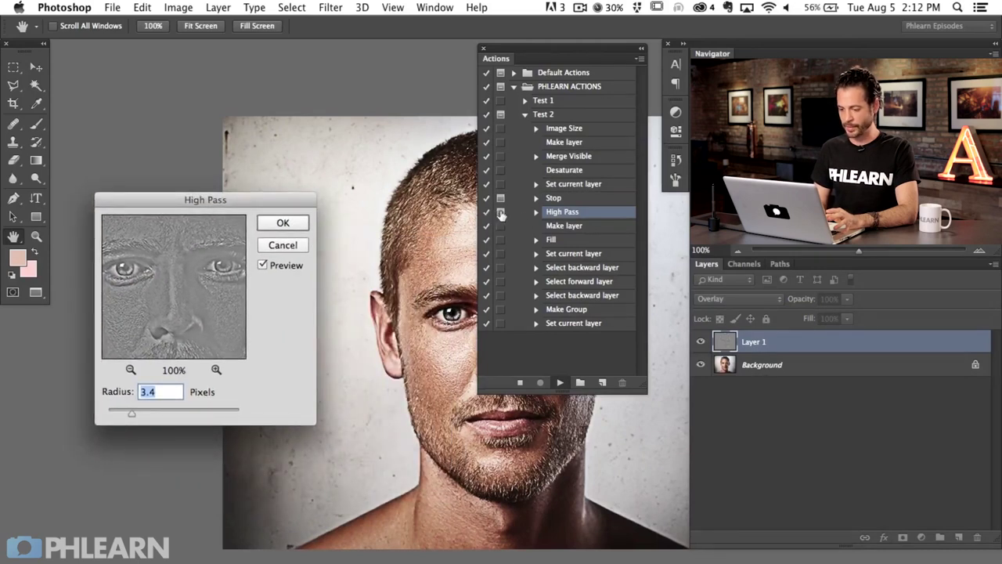
{"action": "left_click", "coordinate": [143, 413]}
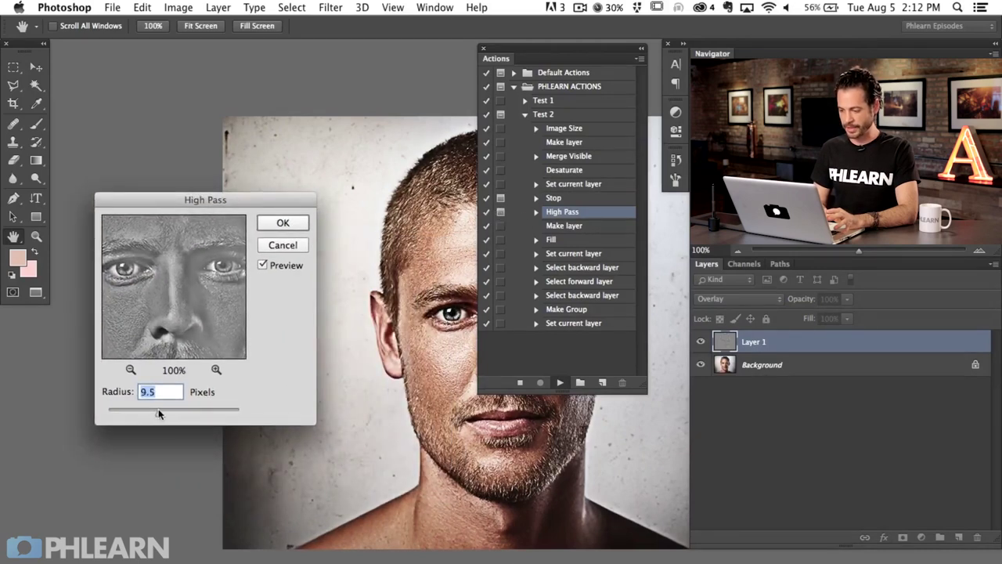
{"action": "left_click_drag", "start_coordinate": [158, 413], "coordinate": [109, 416]}
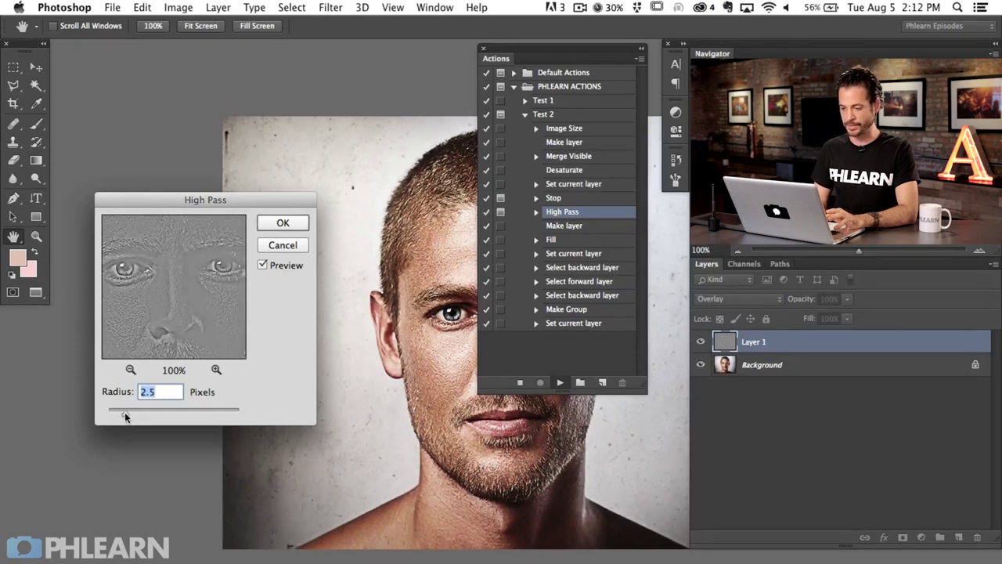
{"action": "left_click", "coordinate": [284, 222]}
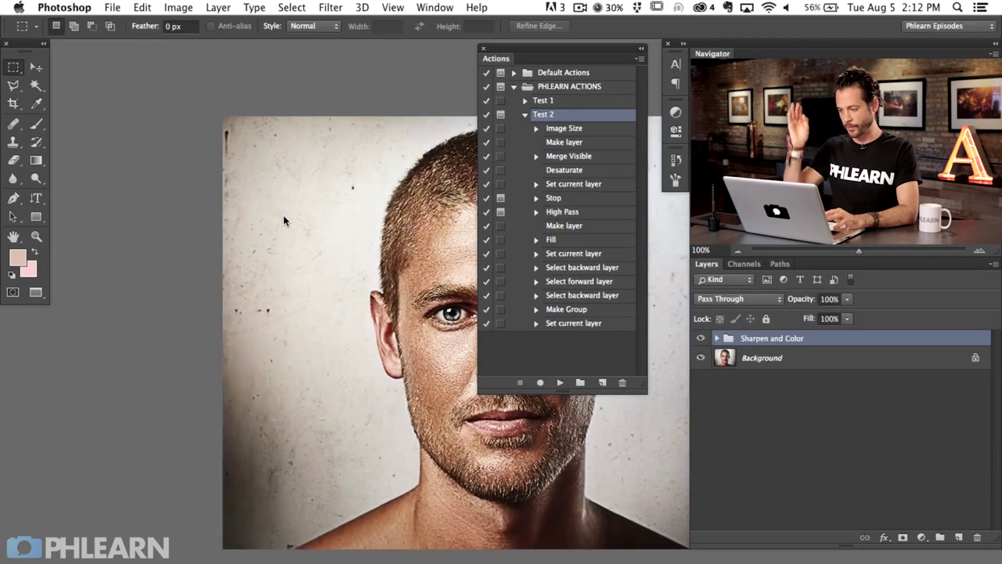
{"action": "left_click_drag", "start_coordinate": [421, 324], "coordinate": [249, 315]}
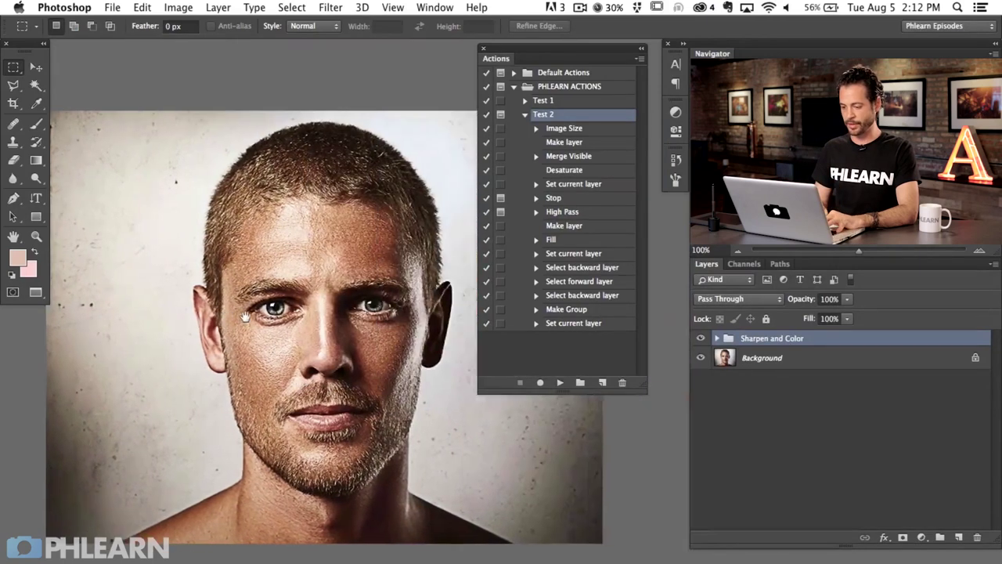
{"action": "left_click", "coordinate": [525, 116]}
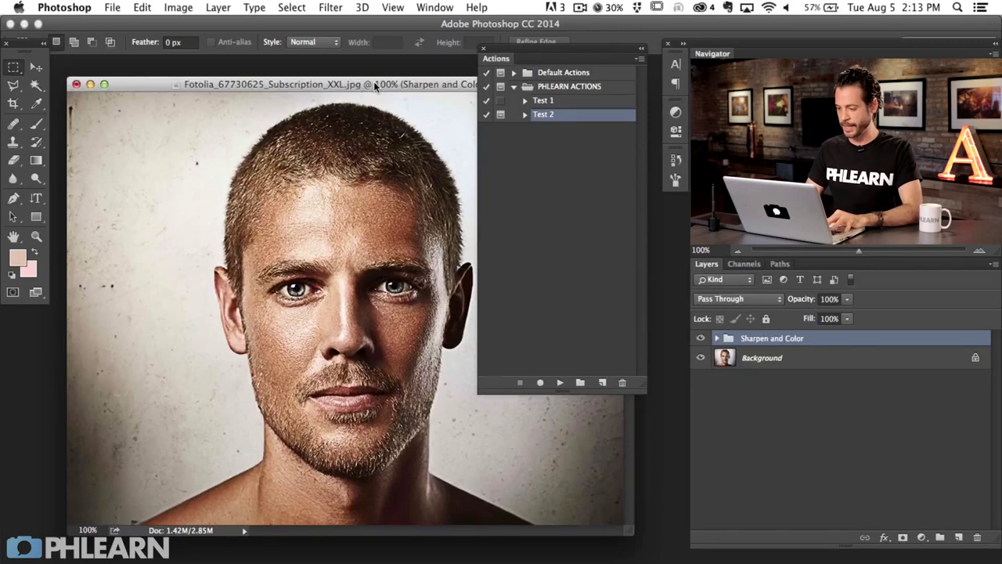
Step: Open Liquify-After.jpg from the 670 Liquify folder, assigning Adobe RGB (1998) and converting to working RGB, and show it in full screen mode
{"action": "key", "text": "super+o"}
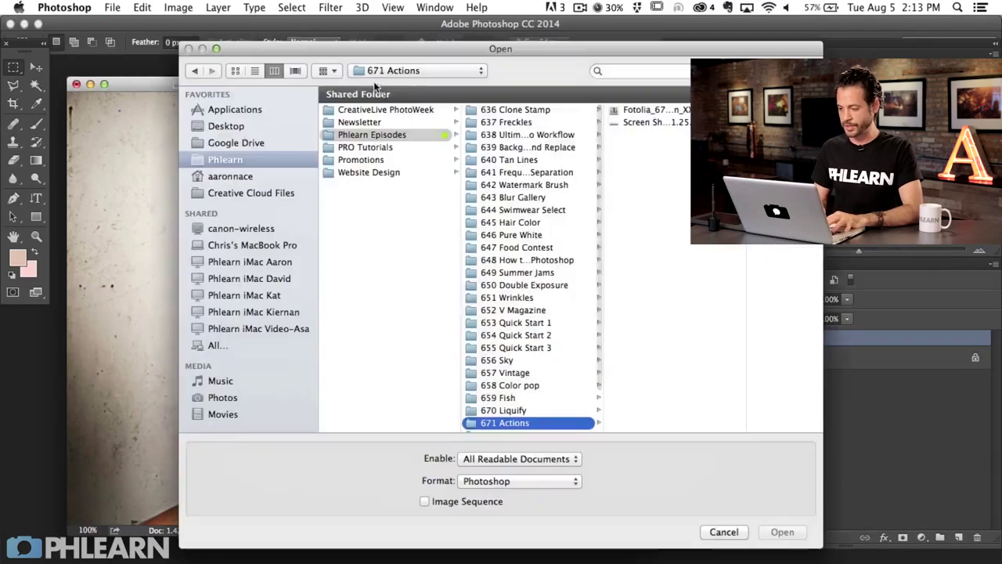
{"action": "left_click", "coordinate": [520, 412]}
{"action": "left_click", "coordinate": [658, 148]}
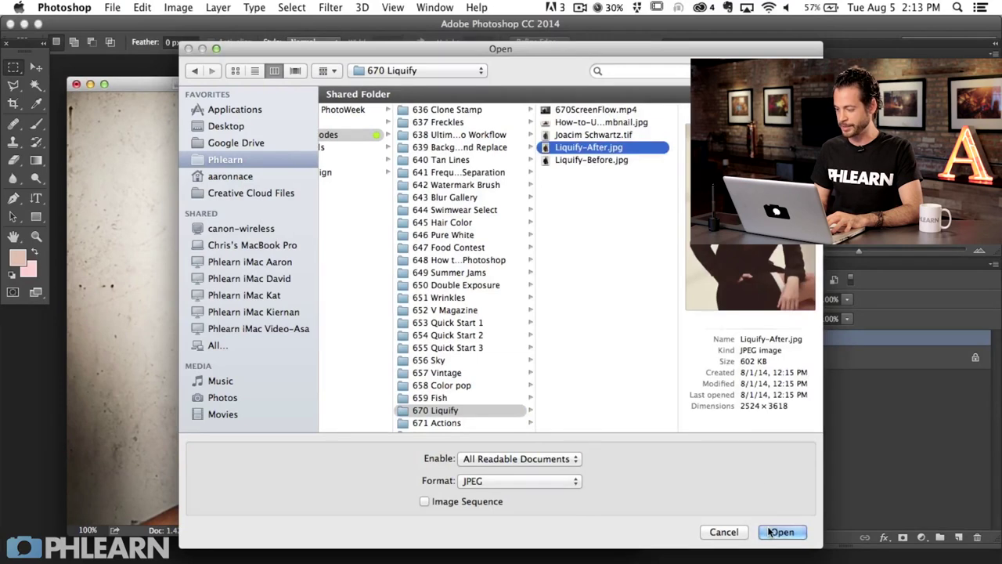
{"action": "left_click", "coordinate": [770, 532]}
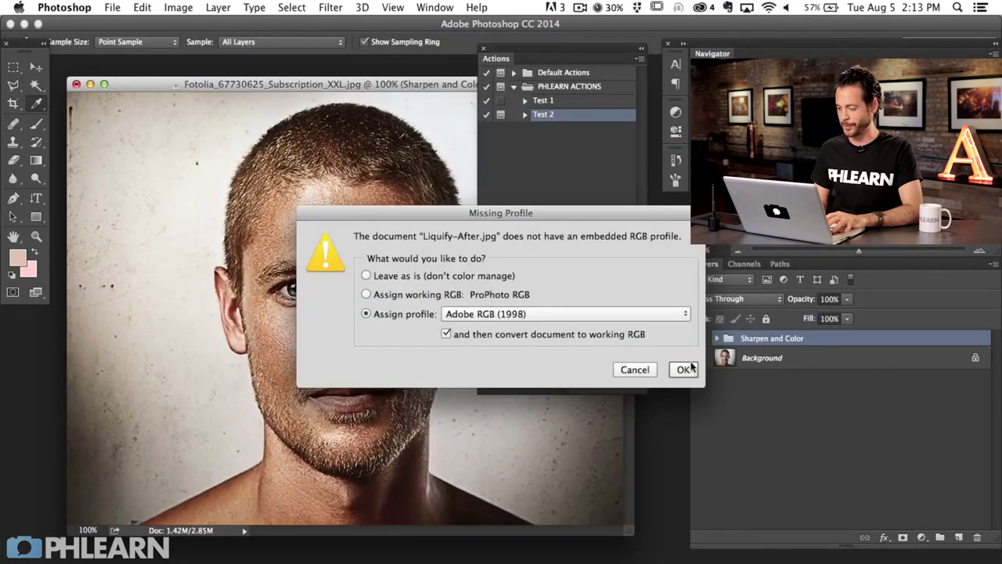
{"action": "left_click", "coordinate": [690, 367]}
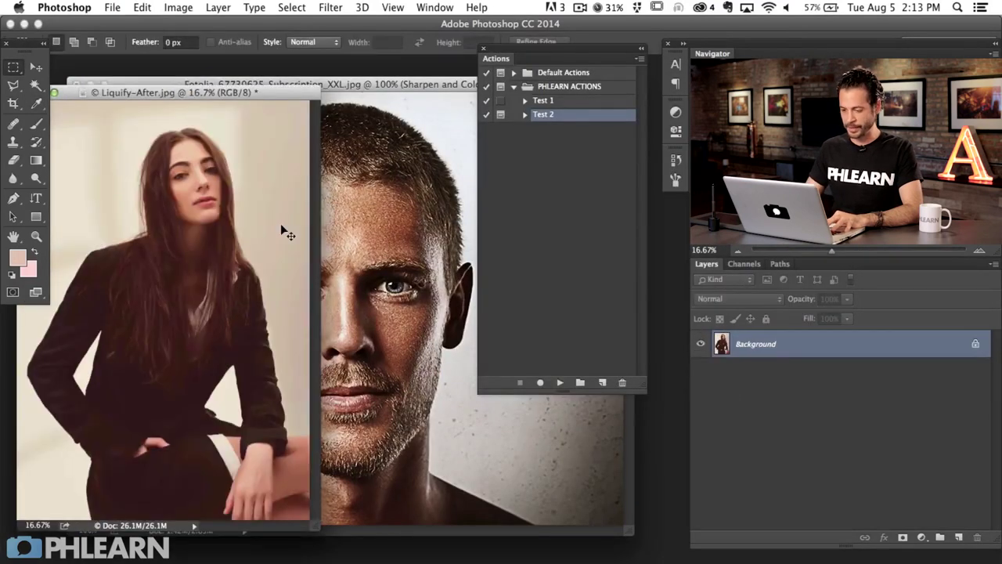
{"action": "key", "text": "super+plus"}
{"action": "key", "text": "super+plus"}
{"action": "key", "text": "super+minus"}
{"action": "key", "text": "super+minus"}
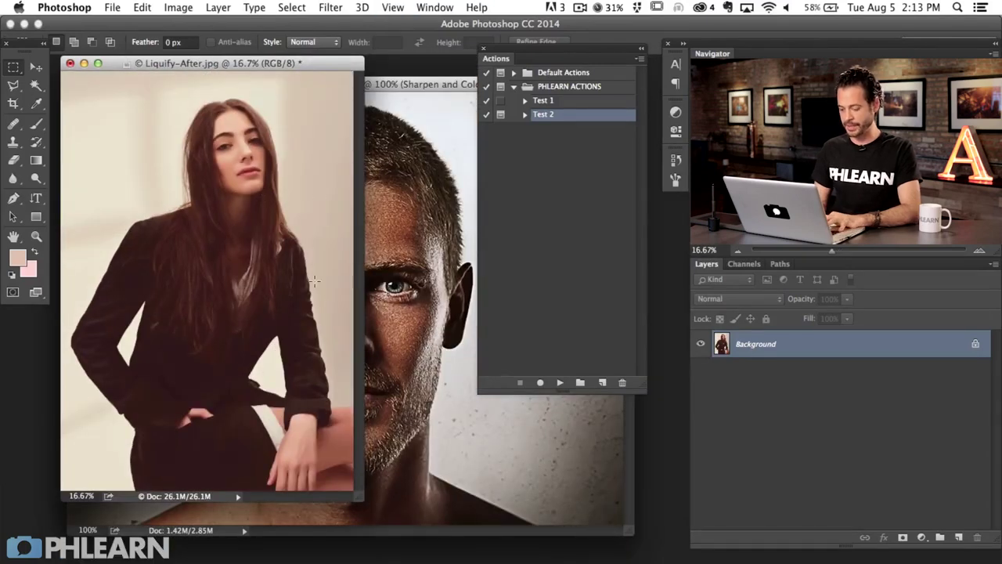
{"action": "key", "text": "f"}
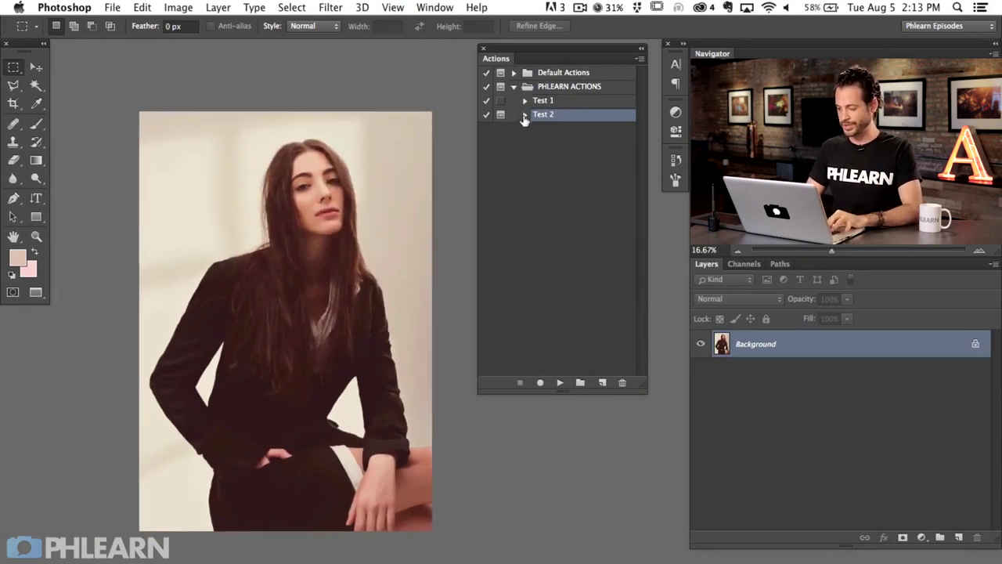
Step: Add a blank layer and a Curves adjustment layer above the Background, raising the midtones from input 118 to output 138
{"action": "key", "text": "super+shift+alt+n"}
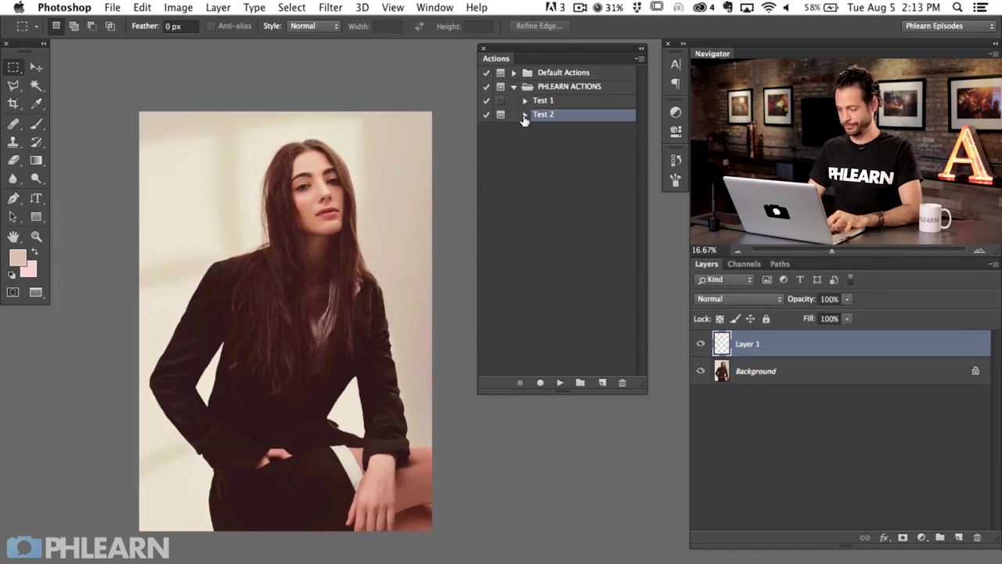
{"action": "left_click", "coordinate": [922, 537]}
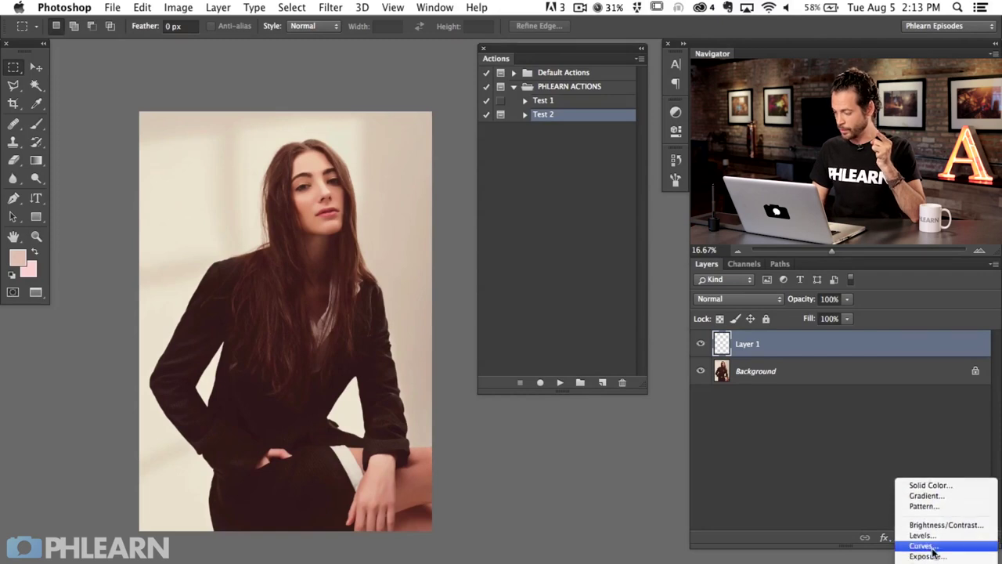
{"action": "left_click", "coordinate": [924, 542]}
{"action": "left_click_drag", "start_coordinate": [563, 265], "coordinate": [550, 251]}
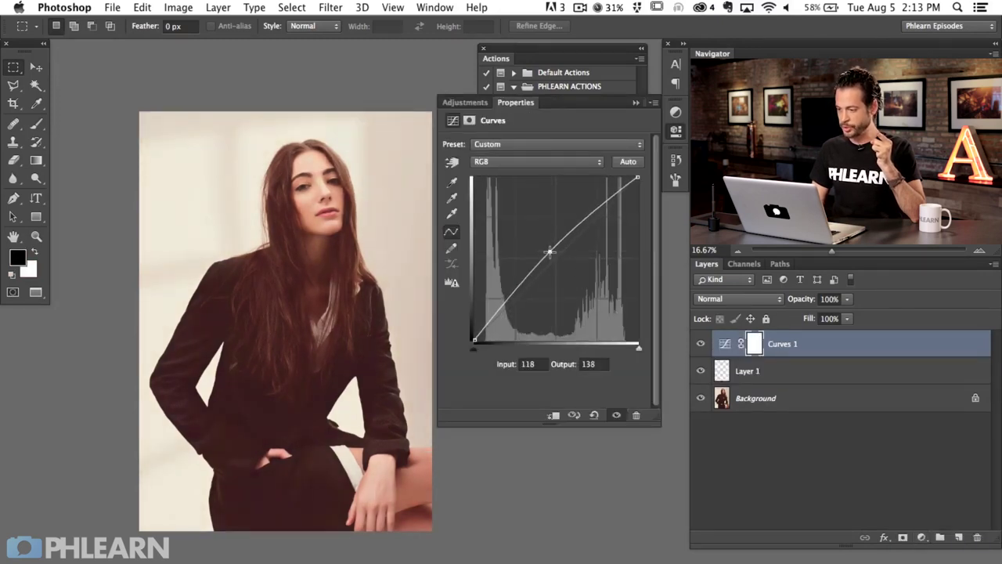
{"action": "left_click", "coordinate": [675, 133]}
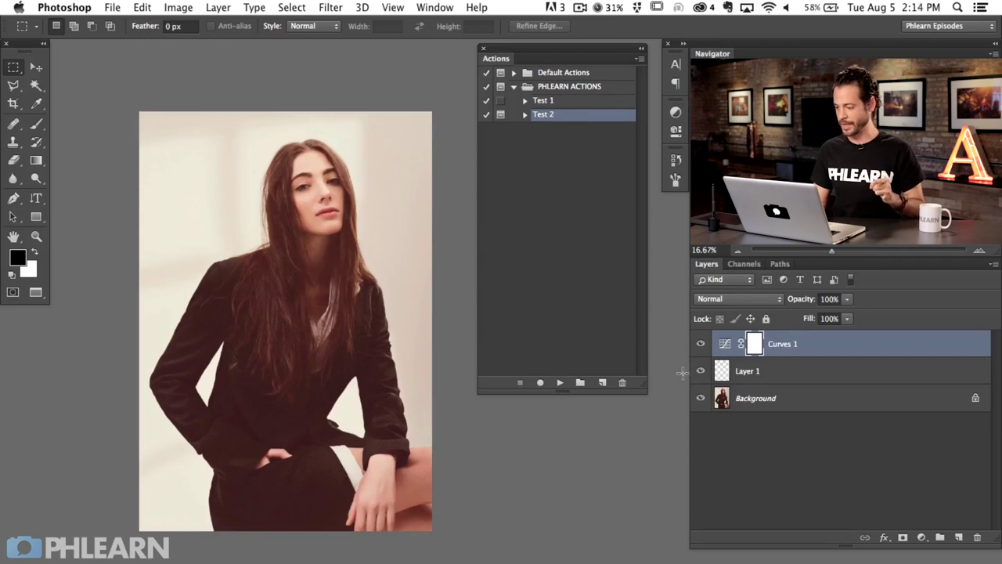
Step: Play Test 2 on the woman's photo, continue past the stop and apply a High Pass radius of about 4.1 pixels
{"action": "left_click", "coordinate": [560, 382]}
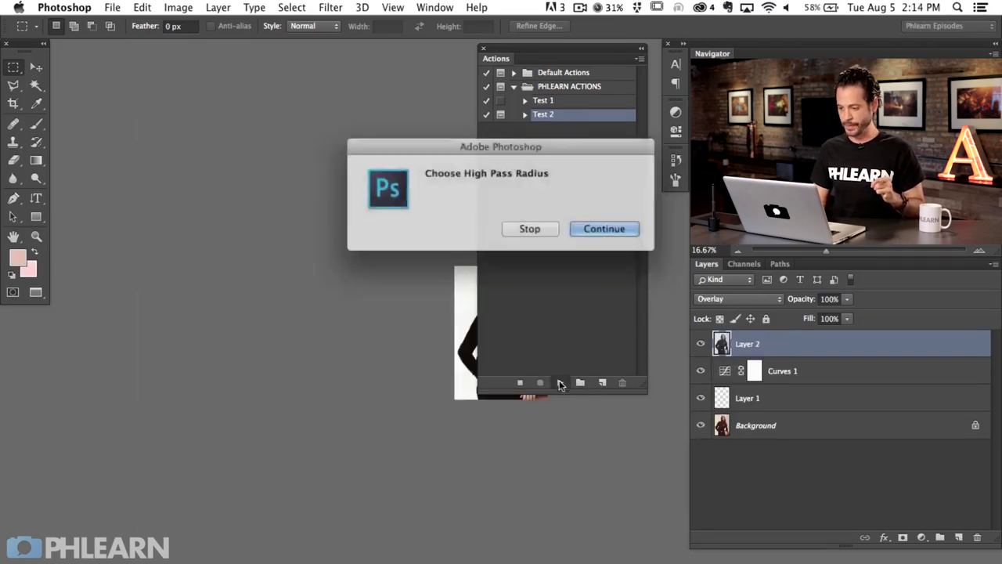
{"action": "left_click", "coordinate": [571, 227]}
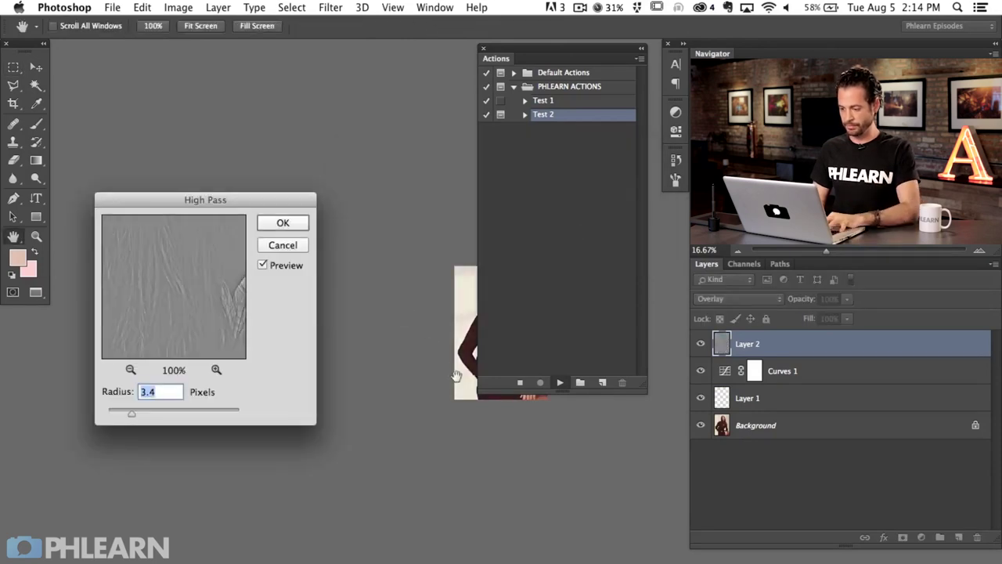
{"action": "left_click", "coordinate": [416, 378], "text": "super"}
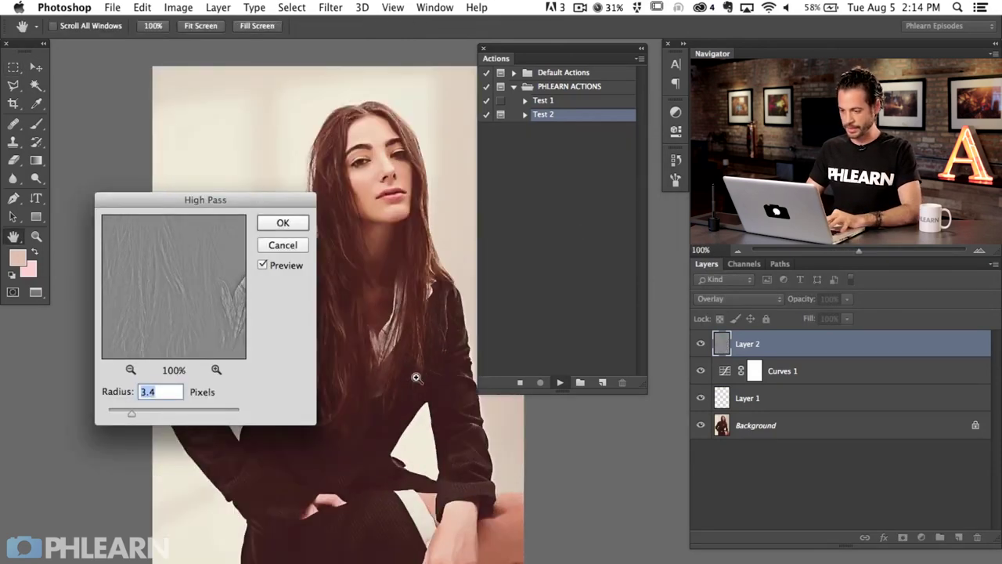
{"action": "left_click_drag", "start_coordinate": [127, 417], "coordinate": [118, 416]}
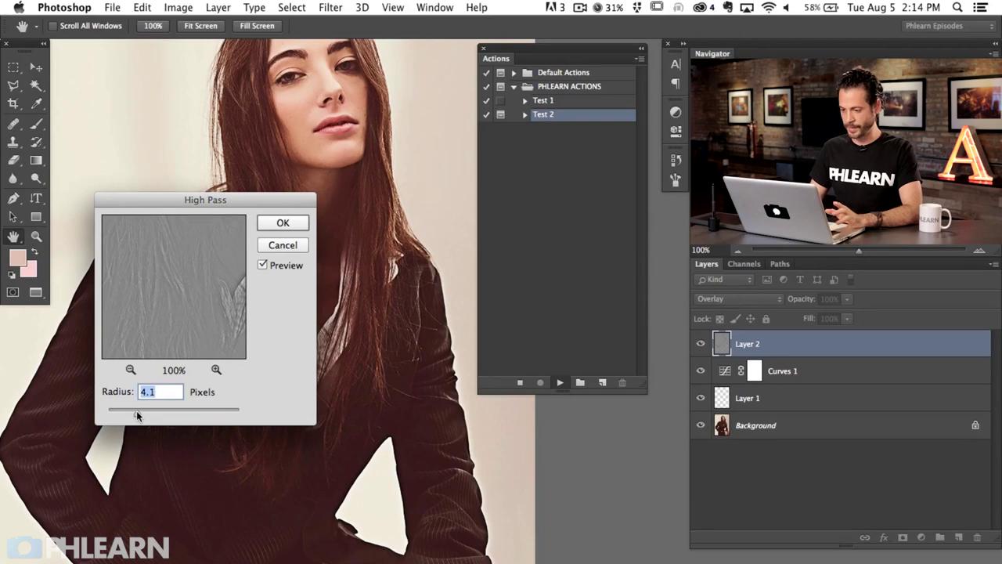
{"action": "key", "text": "Return"}
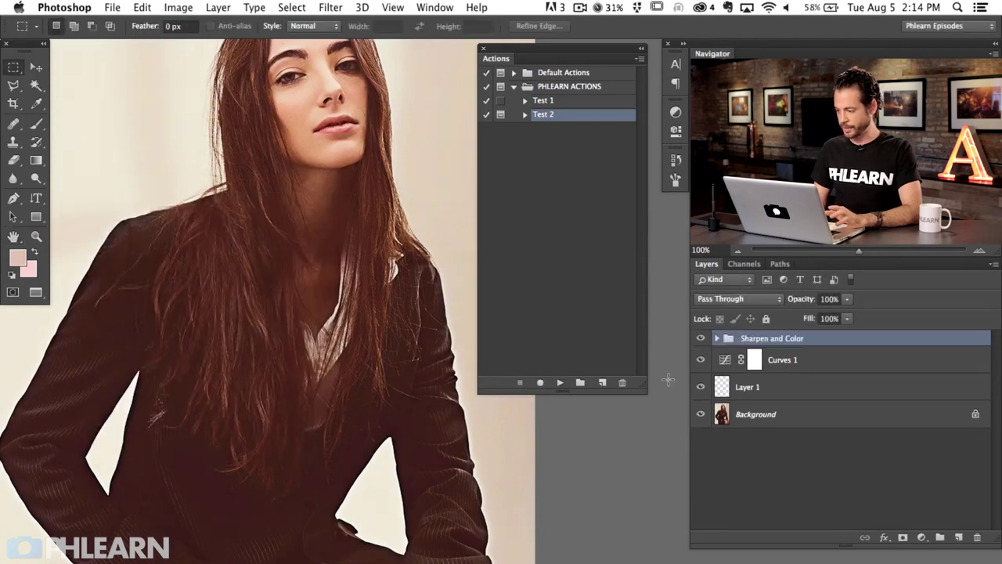
{"action": "key", "text": "super+minus"}
{"action": "left_click_drag", "start_coordinate": [463, 412], "coordinate": [261, 413]}
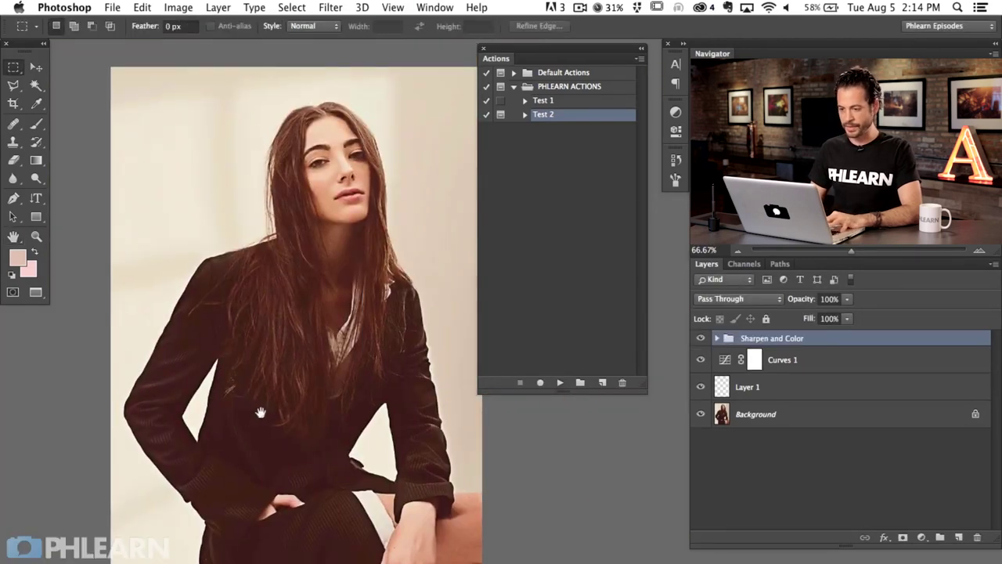
Step: Check the pixel dimensions of the processed photo without changing them
{"action": "left_click", "coordinate": [180, 8]}
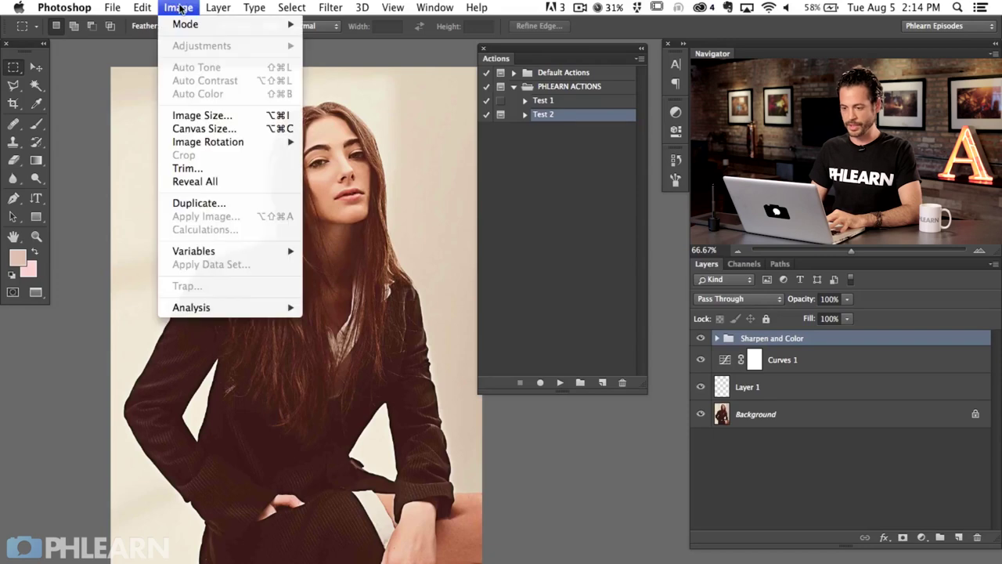
{"action": "left_click", "coordinate": [198, 116]}
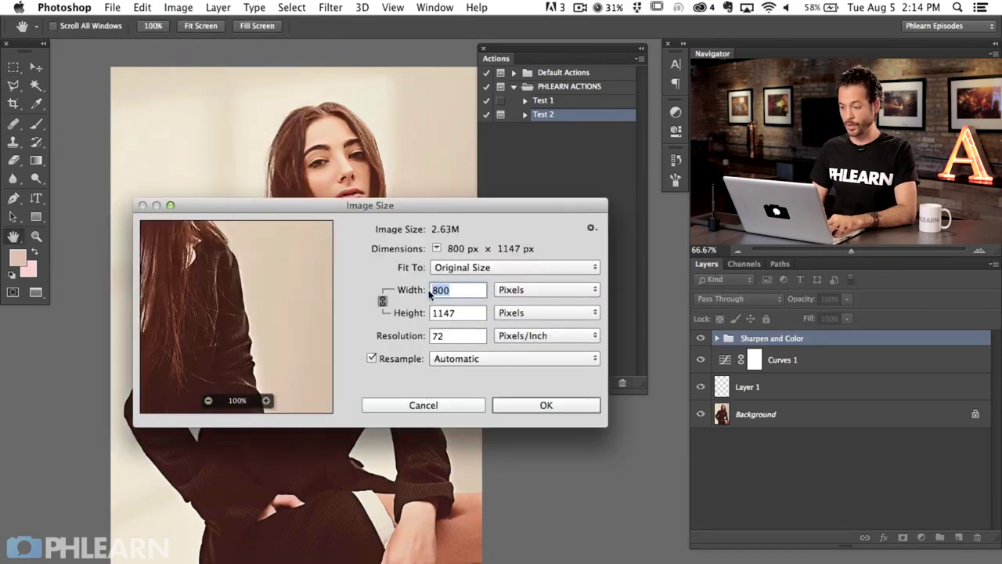
{"action": "key", "text": "Escape"}
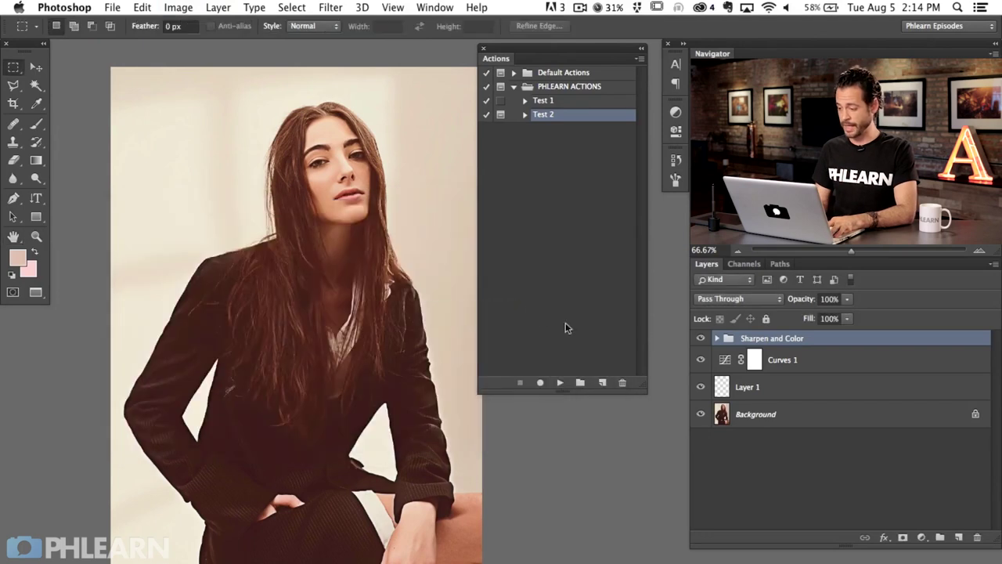
Step: Compare the photo with and without the color and sharpening layers, and with the whole Sharpen and Color group hidden and shown
{"action": "left_click", "coordinate": [716, 338]}
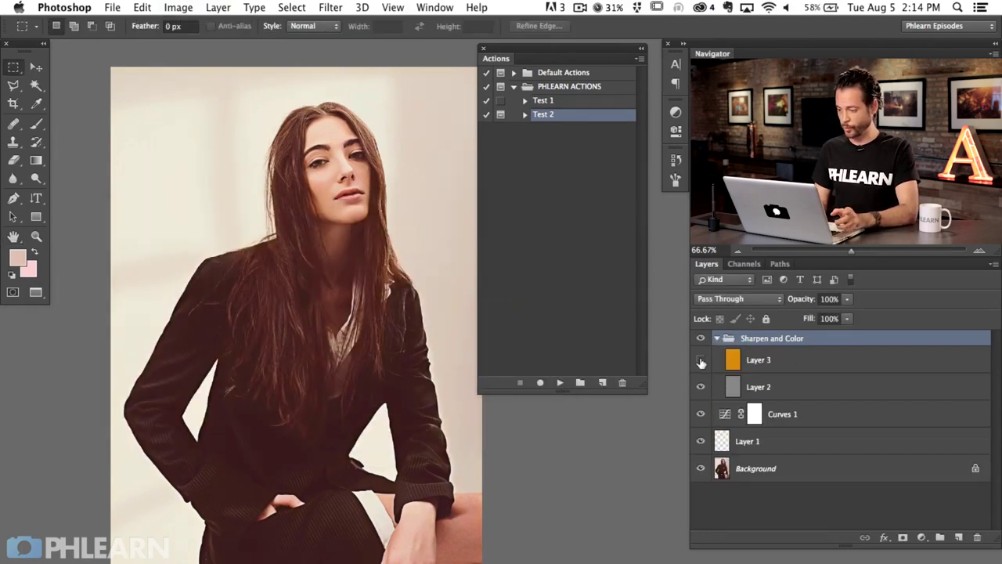
{"action": "left_click", "coordinate": [701, 389]}
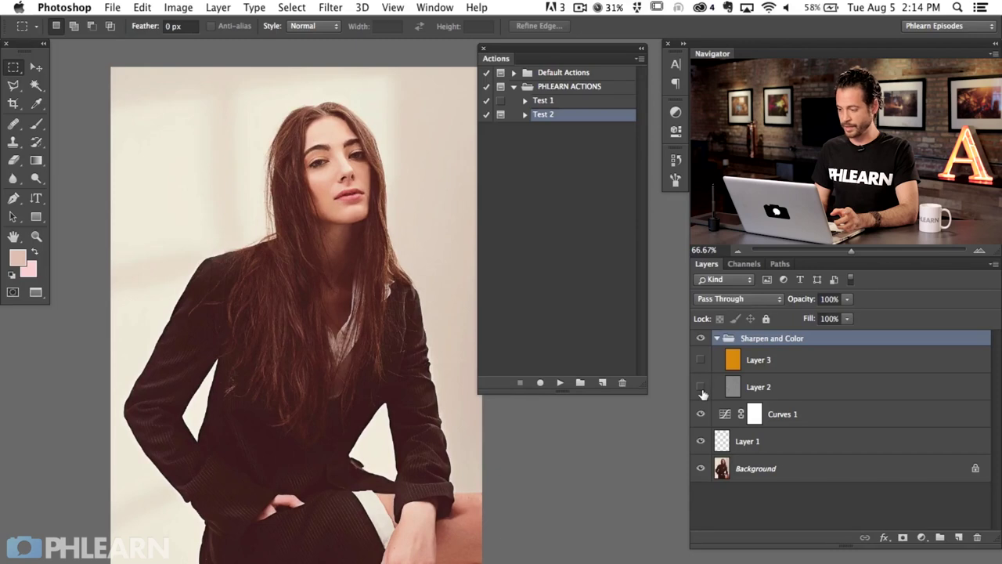
{"action": "left_click", "coordinate": [715, 338]}
{"action": "left_click", "coordinate": [701, 338]}
{"action": "left_click", "coordinate": [701, 338]}
{"action": "left_click", "coordinate": [701, 338]}
{"action": "left_click", "coordinate": [701, 338]}
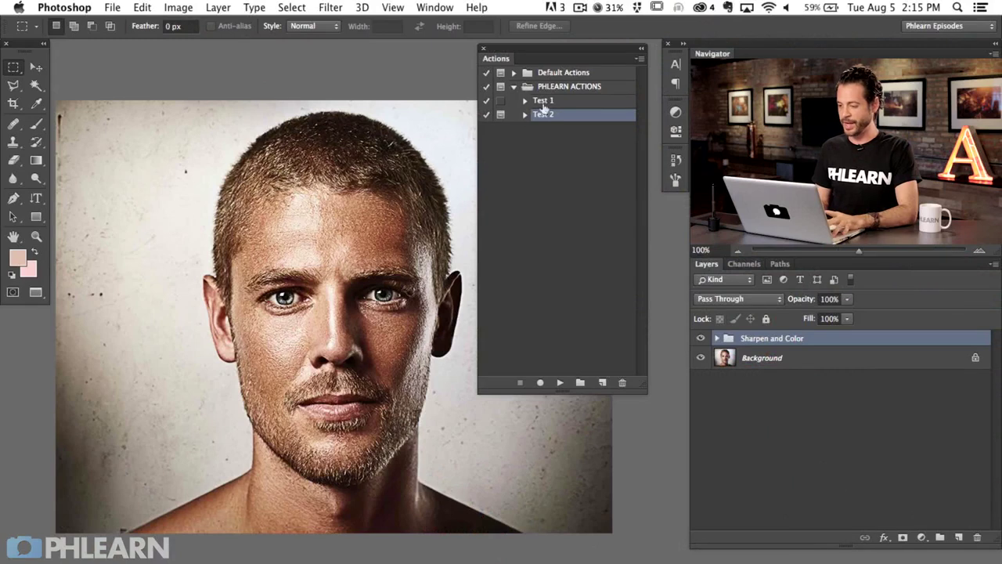
Step: Delete the Test 1 action from the PHLEARN ACTIONS set
{"action": "double_click", "coordinate": [571, 102]}
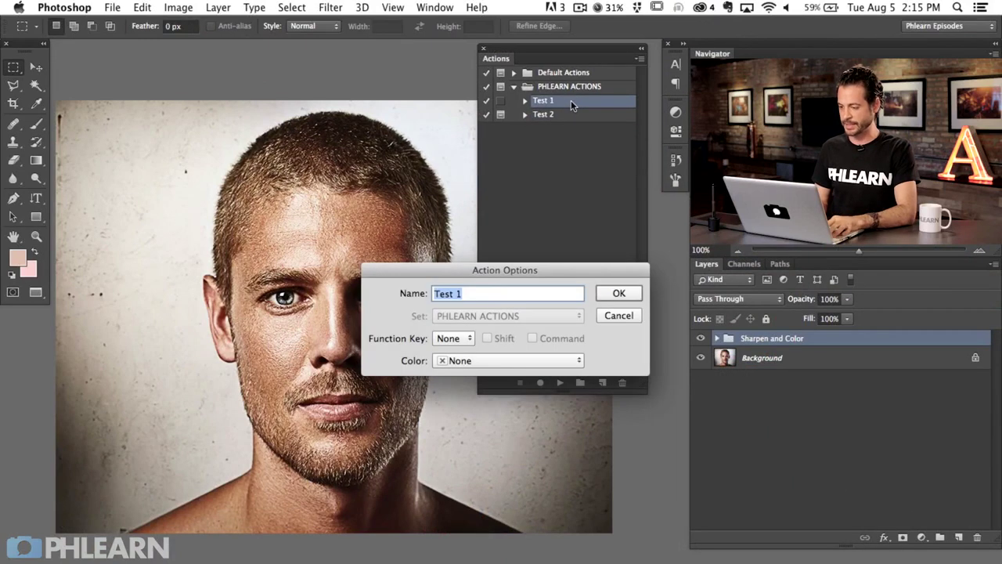
{"action": "key", "text": "Return"}
{"action": "left_click", "coordinate": [623, 383]}
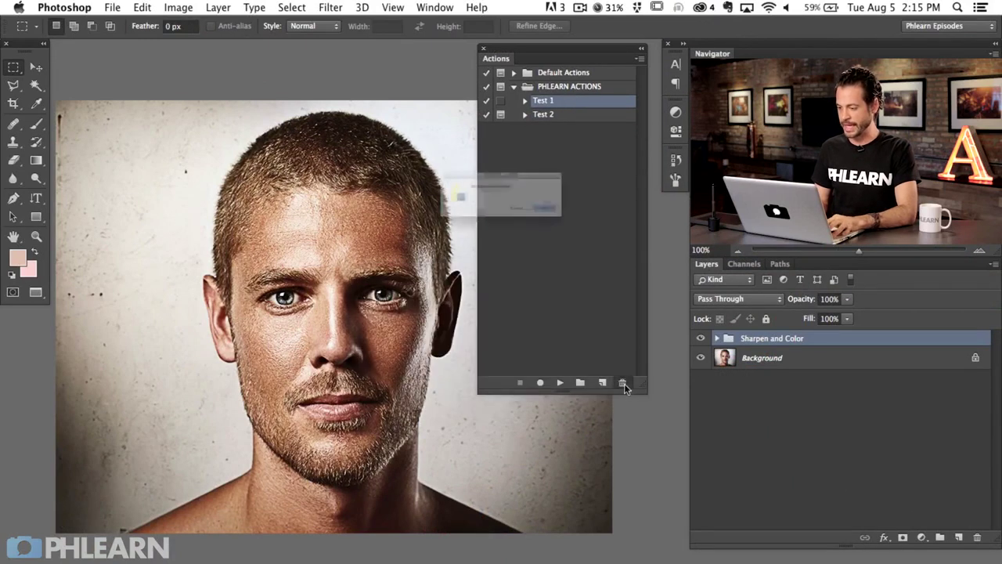
{"action": "left_click", "coordinate": [600, 228]}
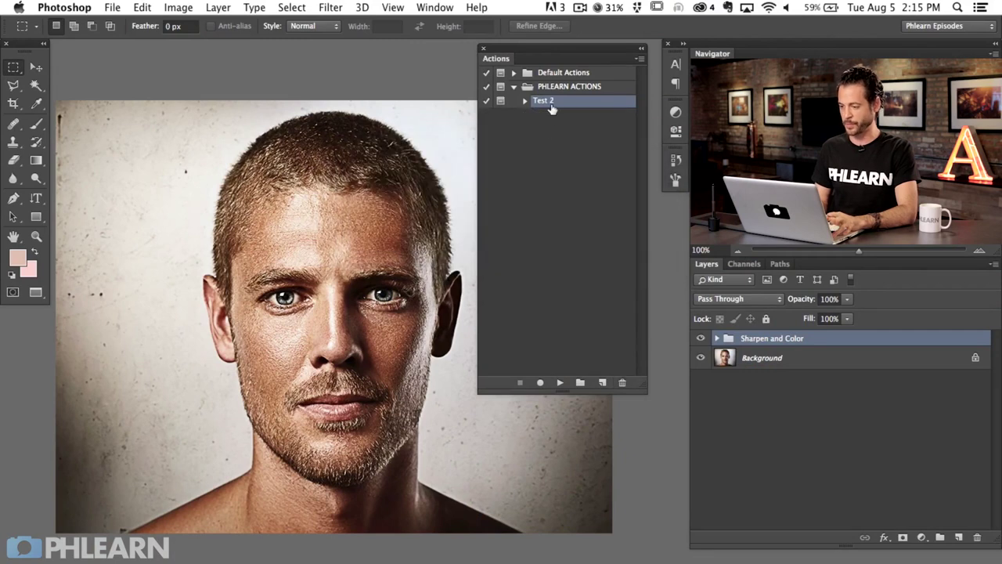
Step: Rename the Test 2 action as "Sharpen 800 Warm"
{"action": "double_click", "coordinate": [548, 102]}
{"action": "type", "text": "Sharpen 800"}
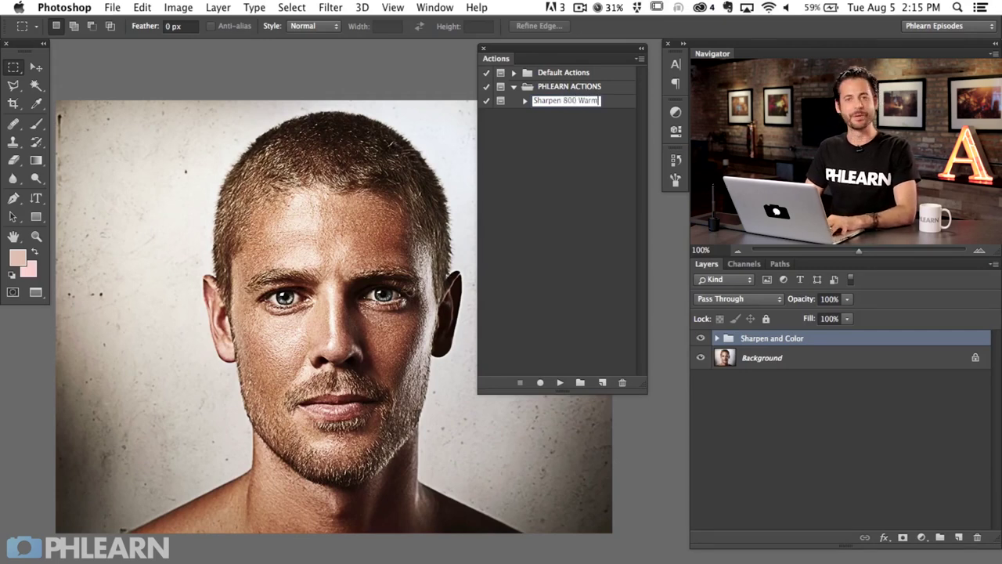
{"action": "type", "text": " Warm"}
{"action": "key", "text": "Return"}
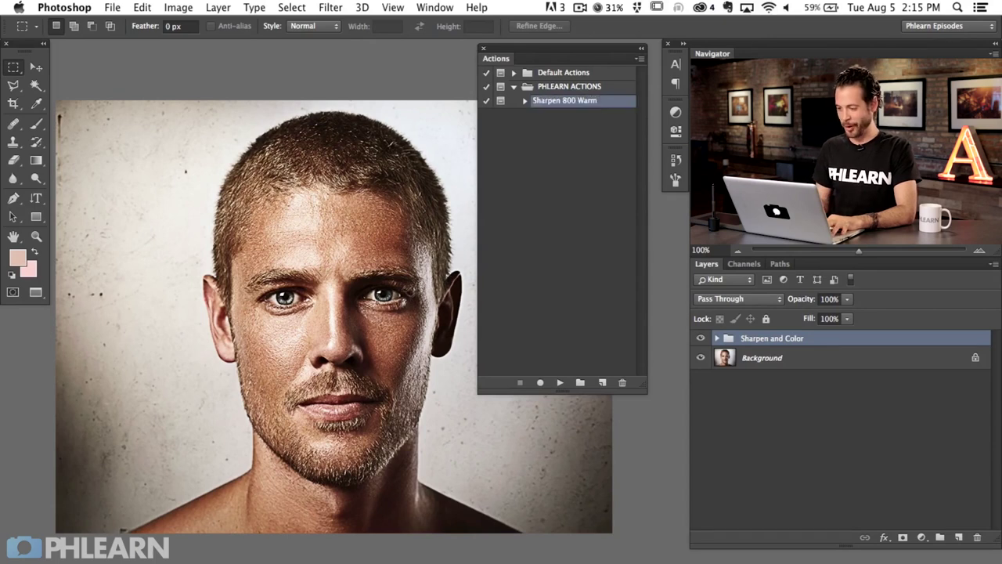
Step: Save the PHLEARN ACTIONS set as a file named PHLEARN ACTIONS in the 671 Actions folder of Phlearn Episodes
{"action": "left_click", "coordinate": [566, 90]}
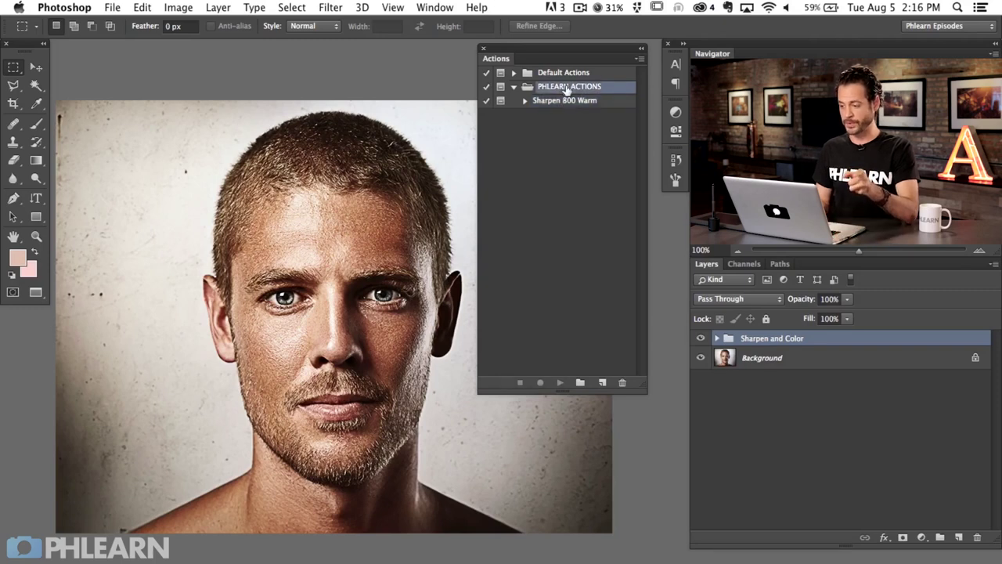
{"action": "left_click", "coordinate": [639, 61]}
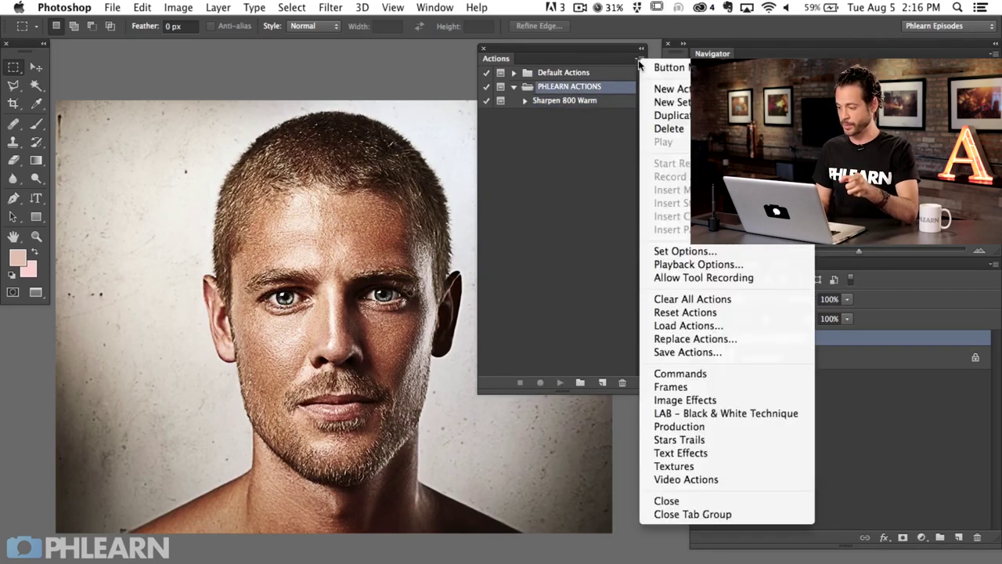
{"action": "left_click", "coordinate": [689, 354]}
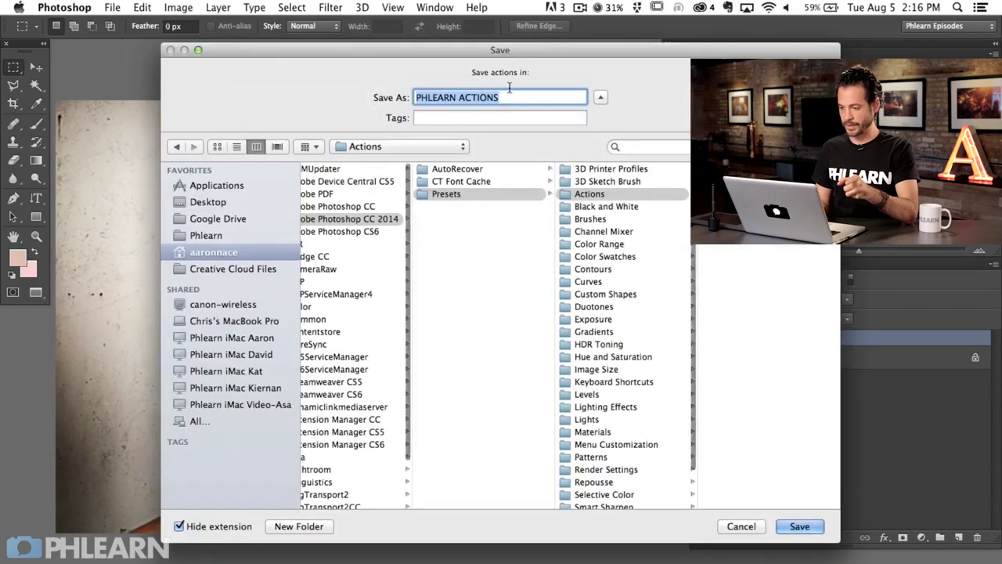
{"action": "left_click_drag", "start_coordinate": [490, 56], "coordinate": [356, 59]}
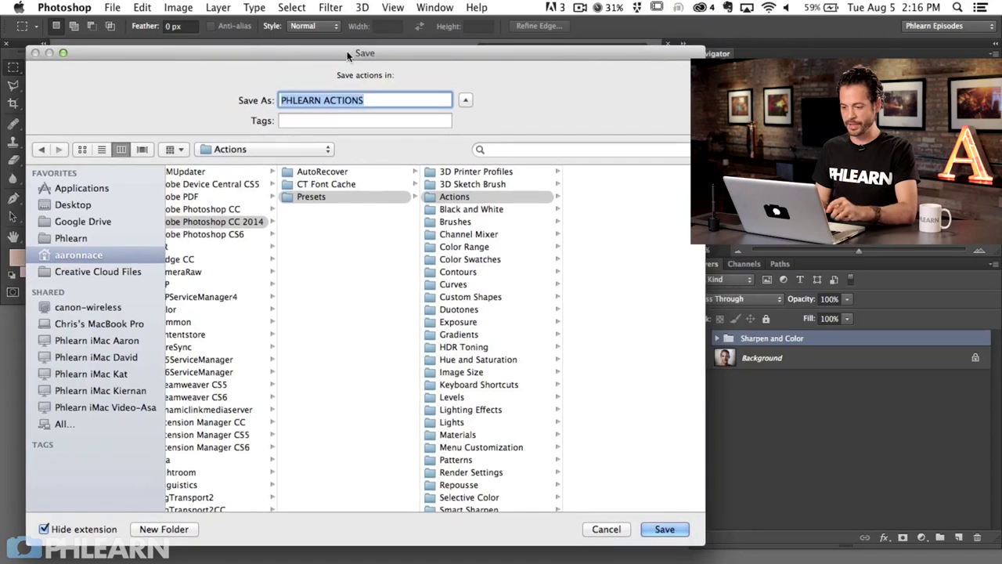
{"action": "scroll", "coordinate": [331, 283], "scroll_direction": "left", "scroll_amount": 3}
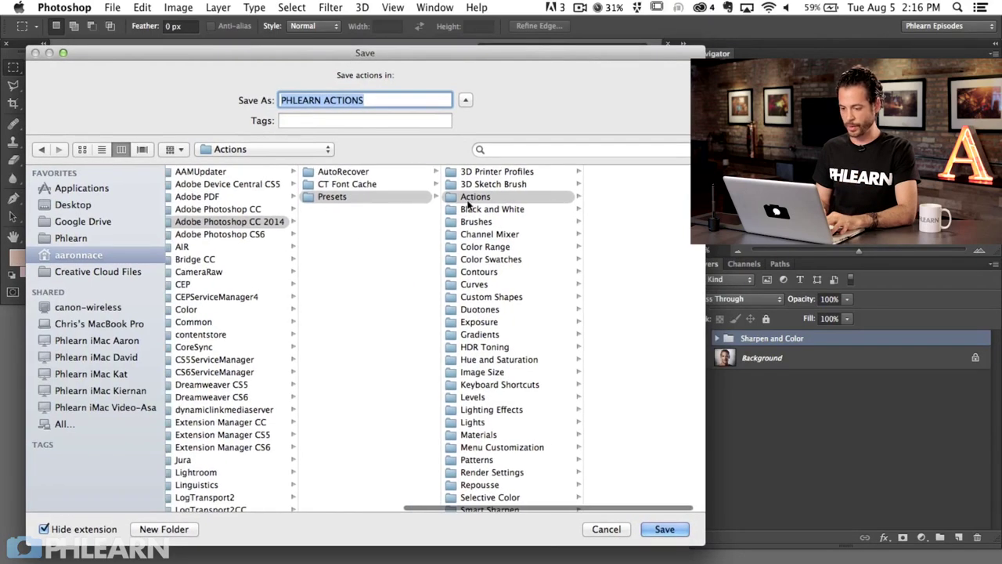
{"action": "left_click", "coordinate": [89, 238]}
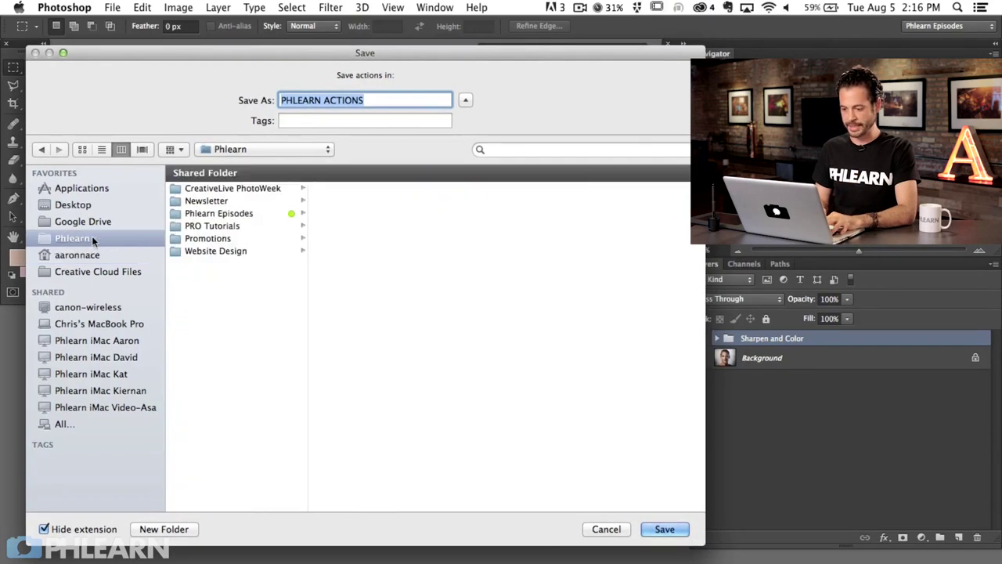
{"action": "left_click", "coordinate": [245, 228]}
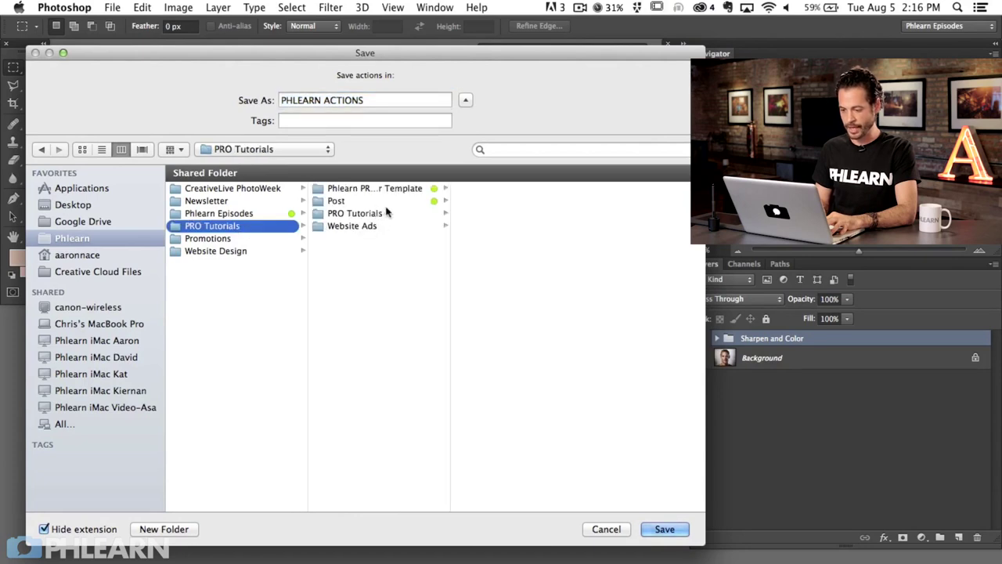
{"action": "left_click", "coordinate": [274, 215]}
{"action": "scroll", "coordinate": [356, 242], "scroll_direction": "down", "scroll_amount": 15}
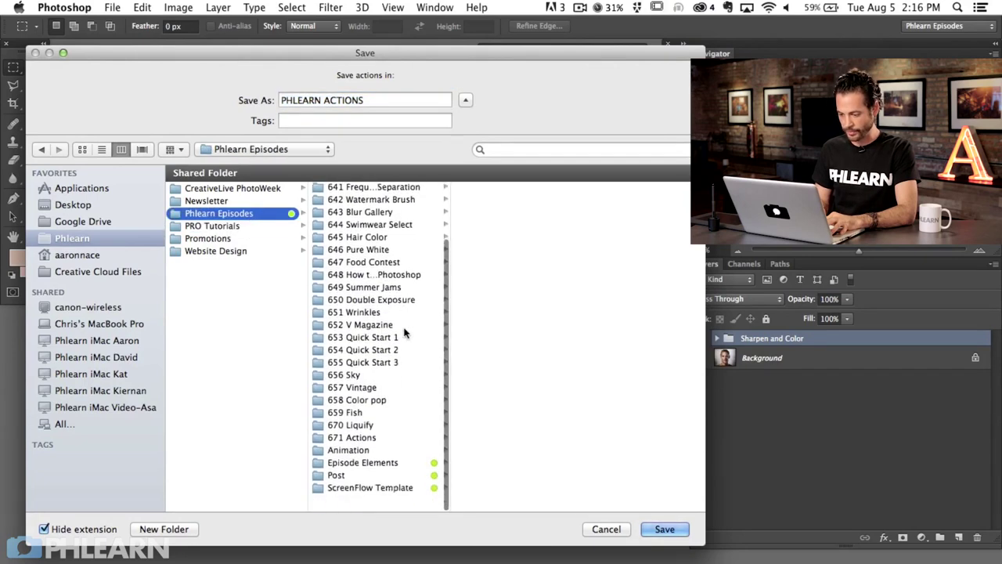
{"action": "left_click", "coordinate": [381, 456]}
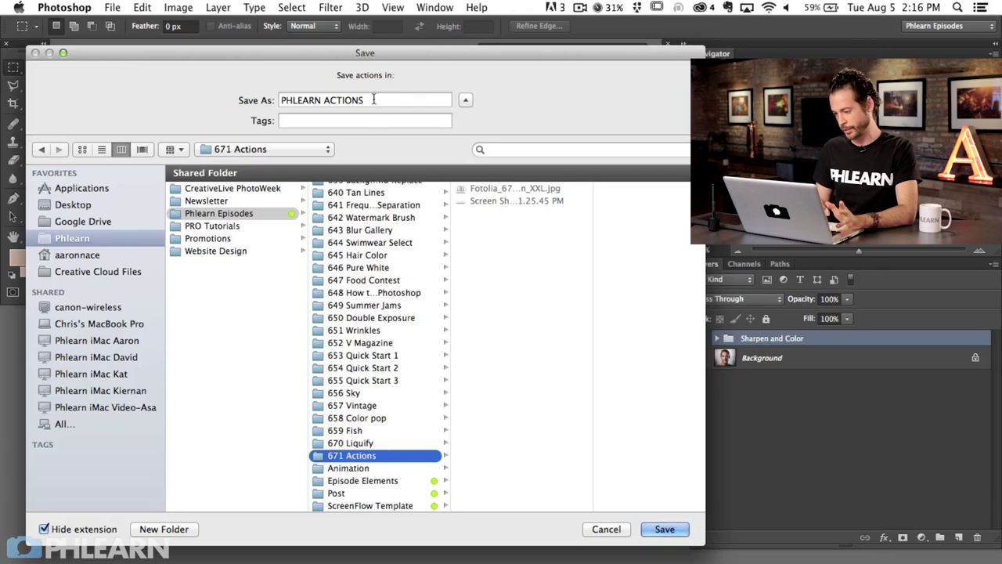
{"action": "left_click", "coordinate": [665, 529]}
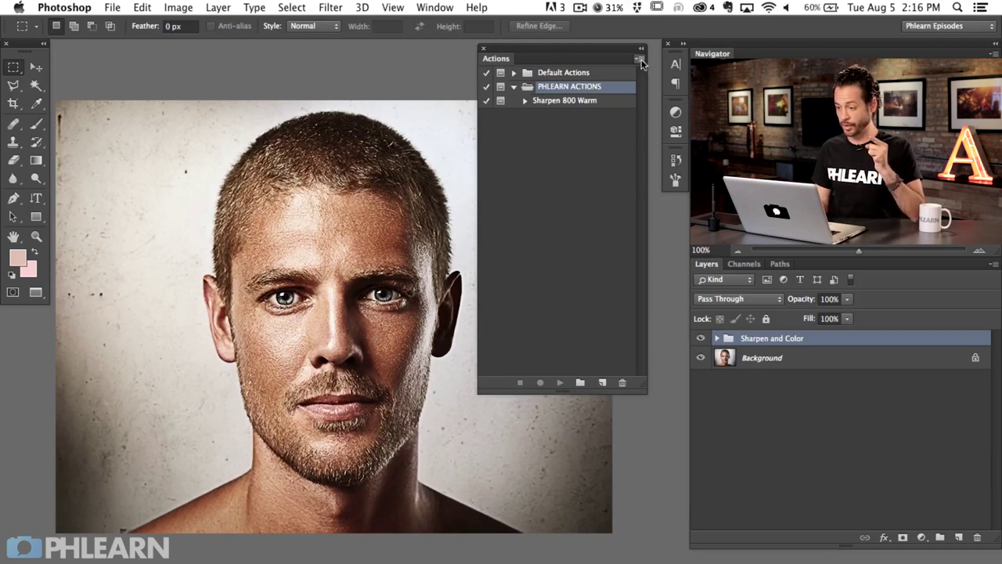
Step: Load the saved PHLEARN ACTIONS file into the Actions list as another set
{"action": "left_click", "coordinate": [438, 9]}
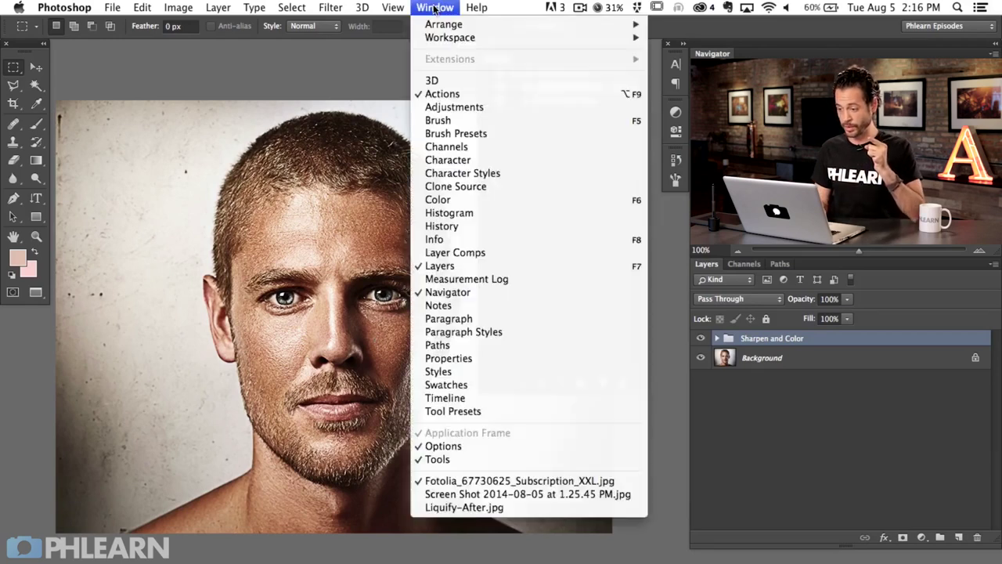
{"action": "left_click", "coordinate": [447, 93]}
{"action": "left_click", "coordinate": [640, 59]}
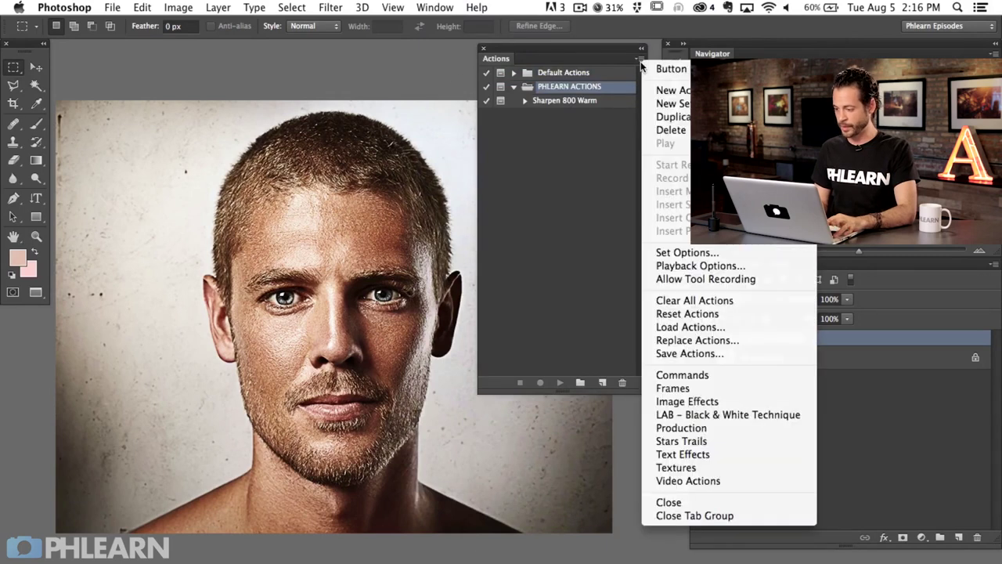
{"action": "left_click", "coordinate": [700, 327]}
{"action": "left_click", "coordinate": [650, 123]}
{"action": "left_click_drag", "start_coordinate": [590, 48], "coordinate": [368, 51]}
{"action": "left_click", "coordinate": [605, 537]}
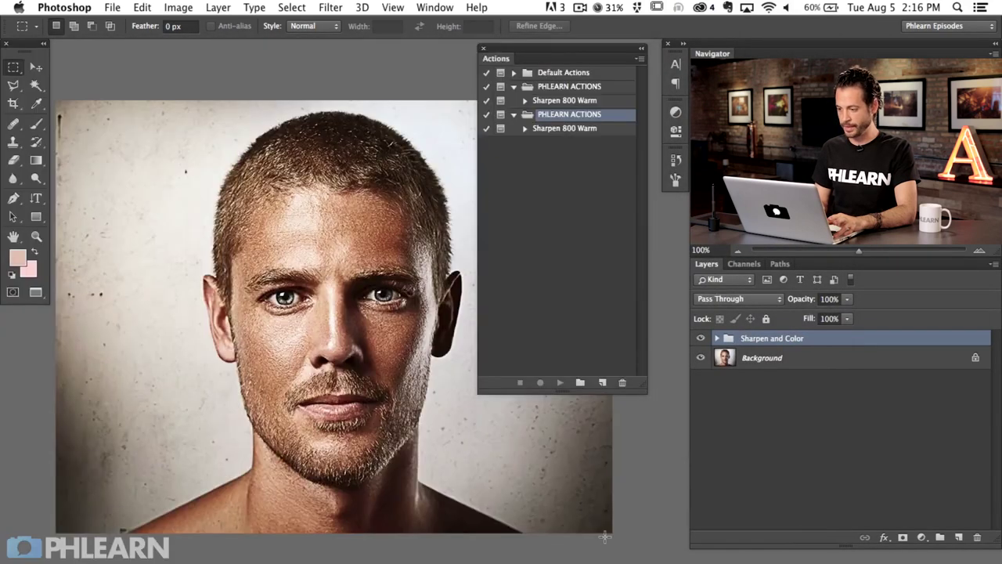